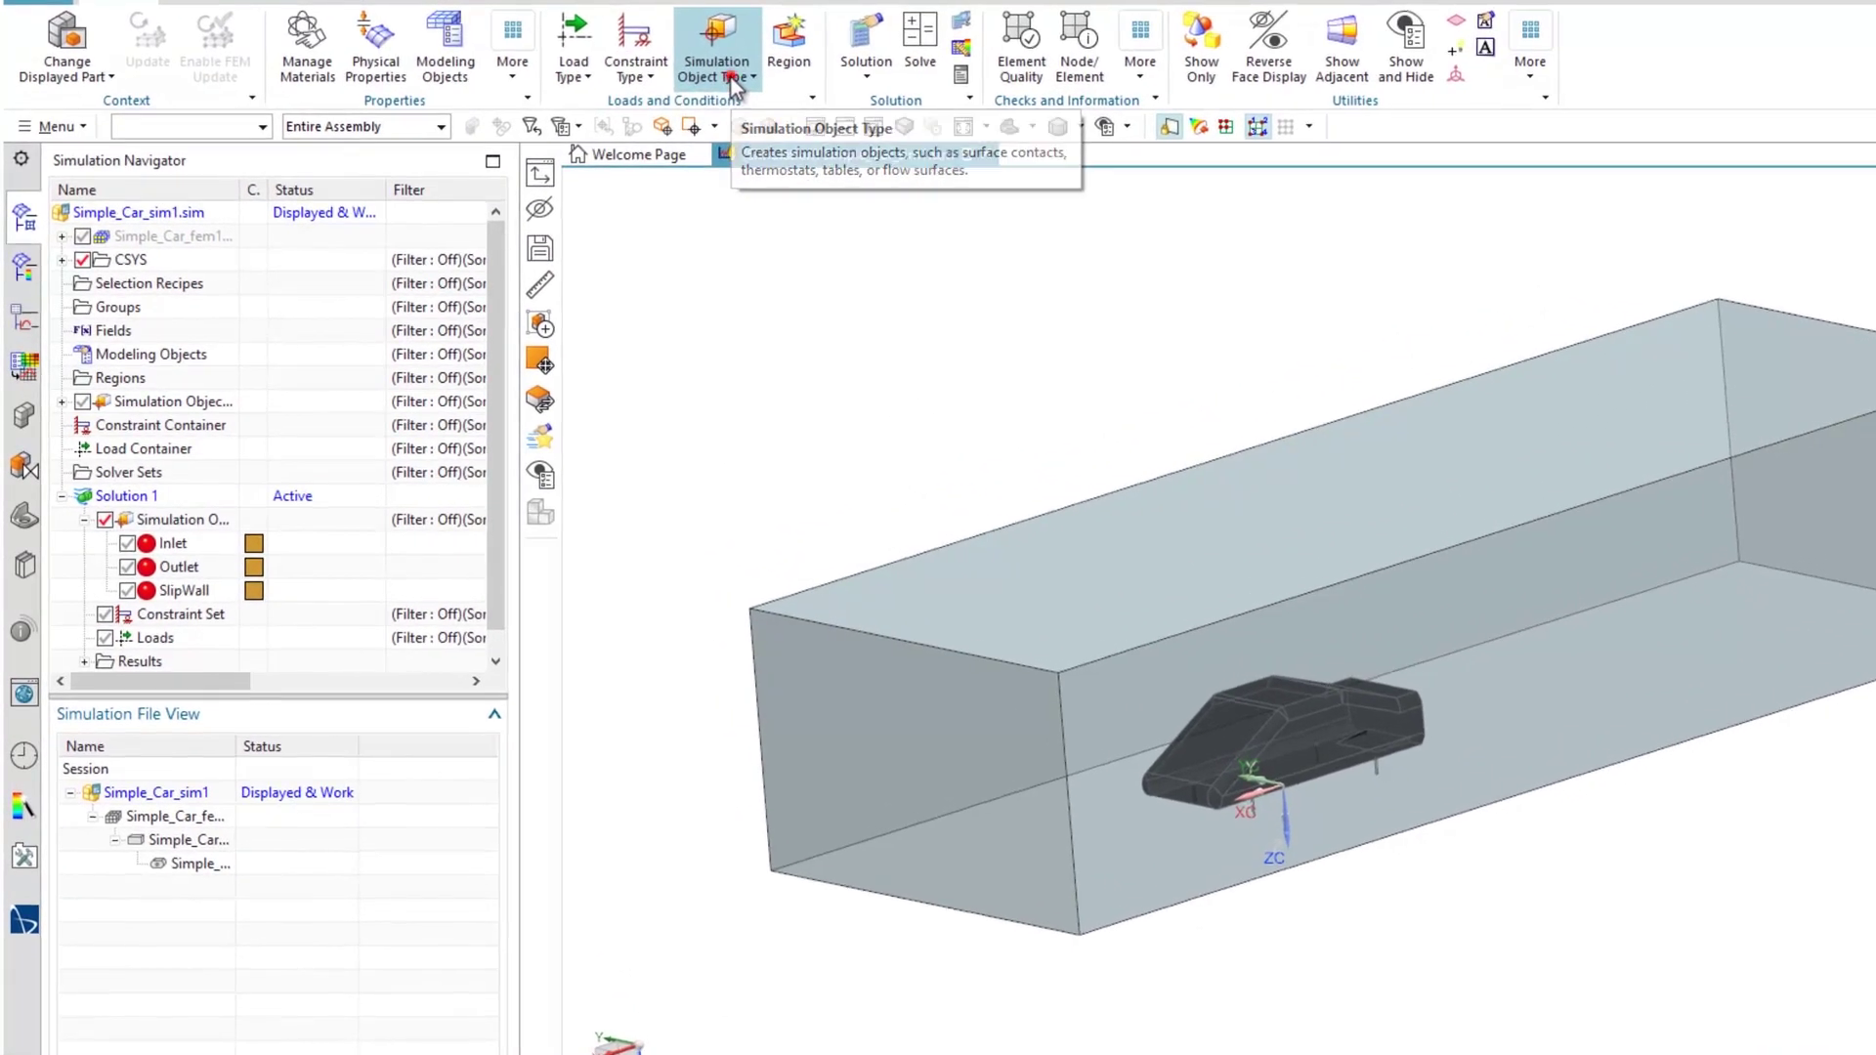
Start a new Report simulation object for the active solution
click(732, 80)
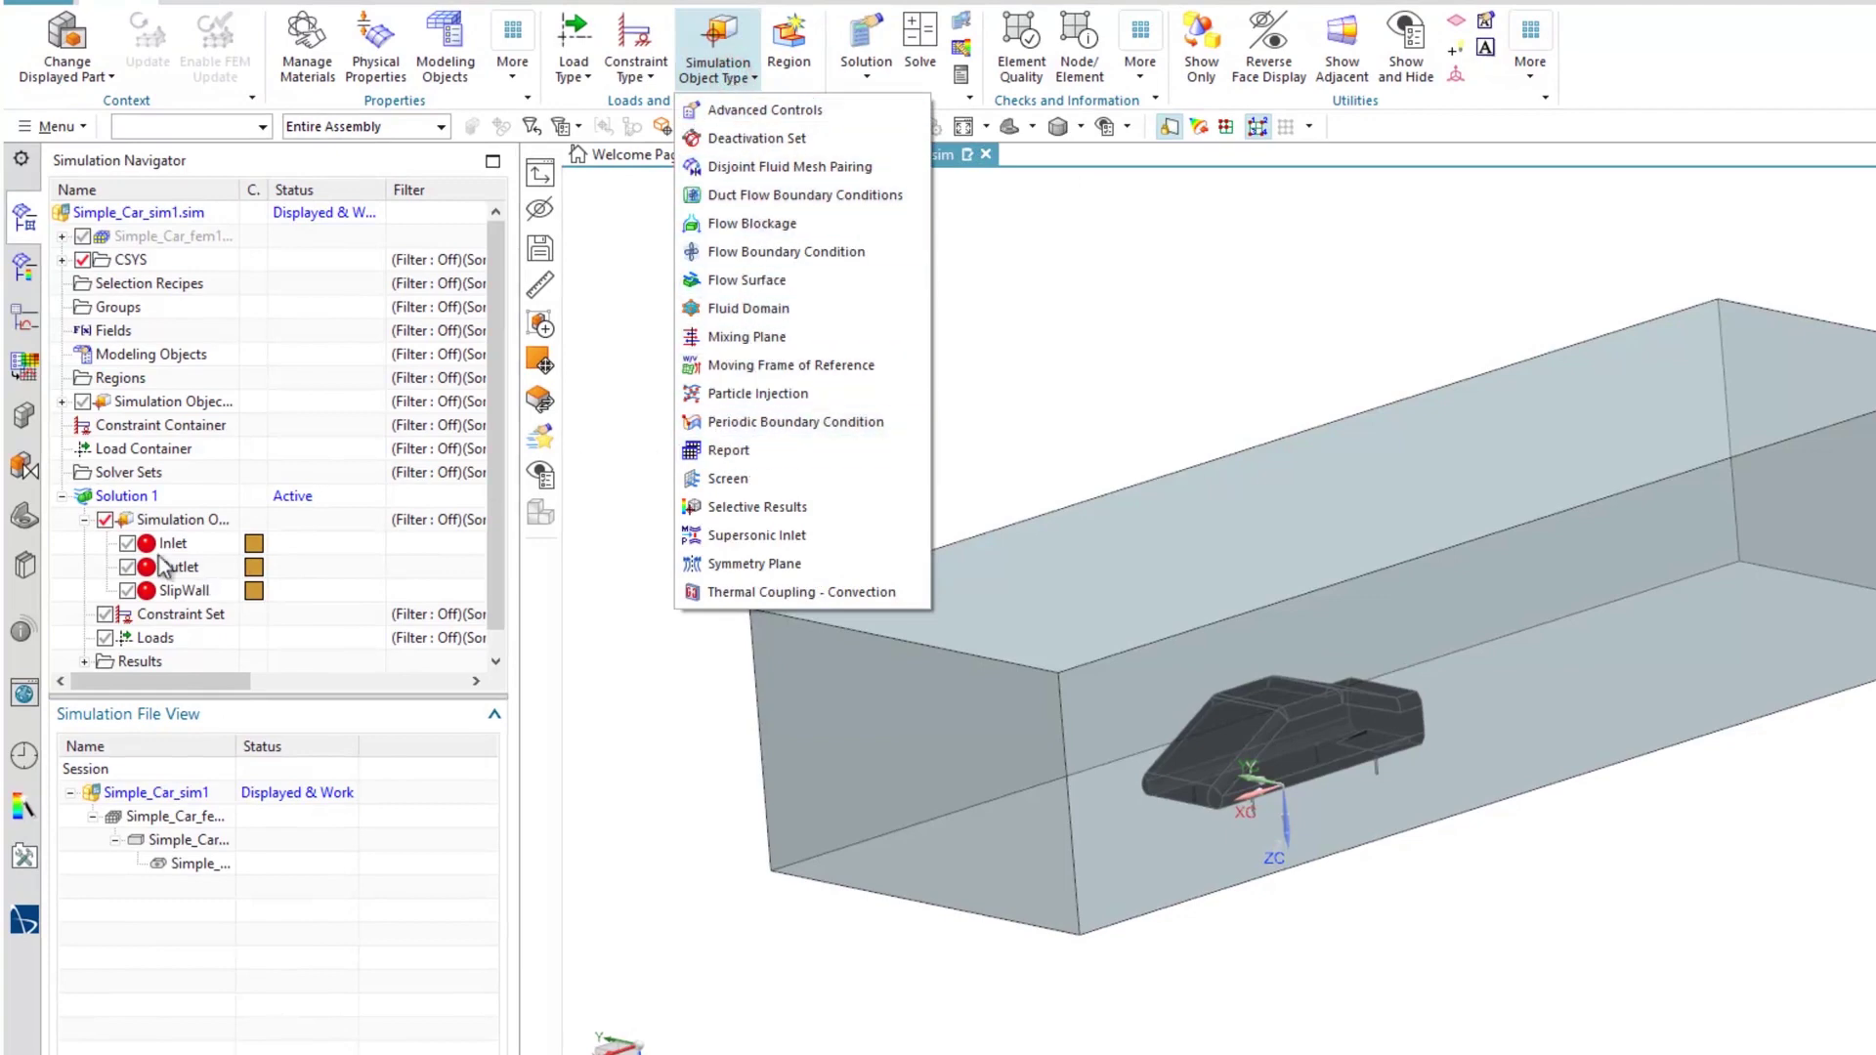
click(167, 520)
right_click(164, 522)
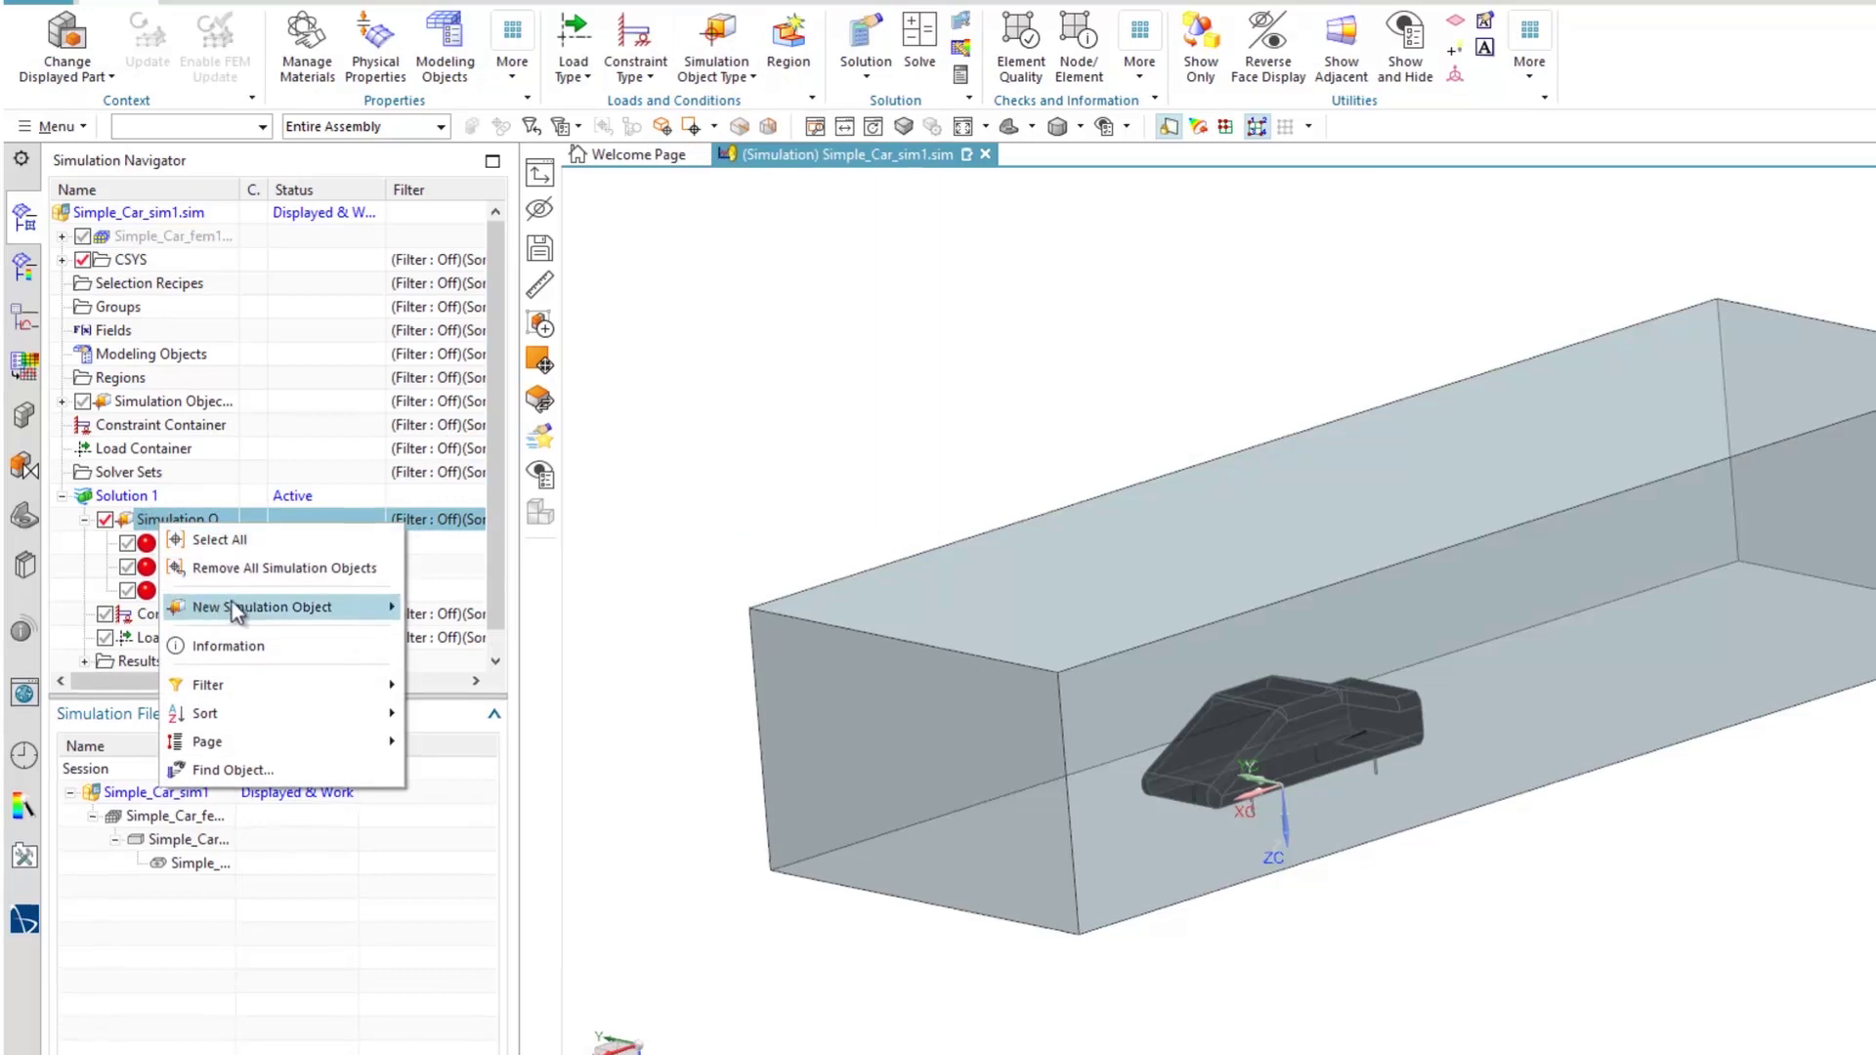
mouse_move(230, 602)
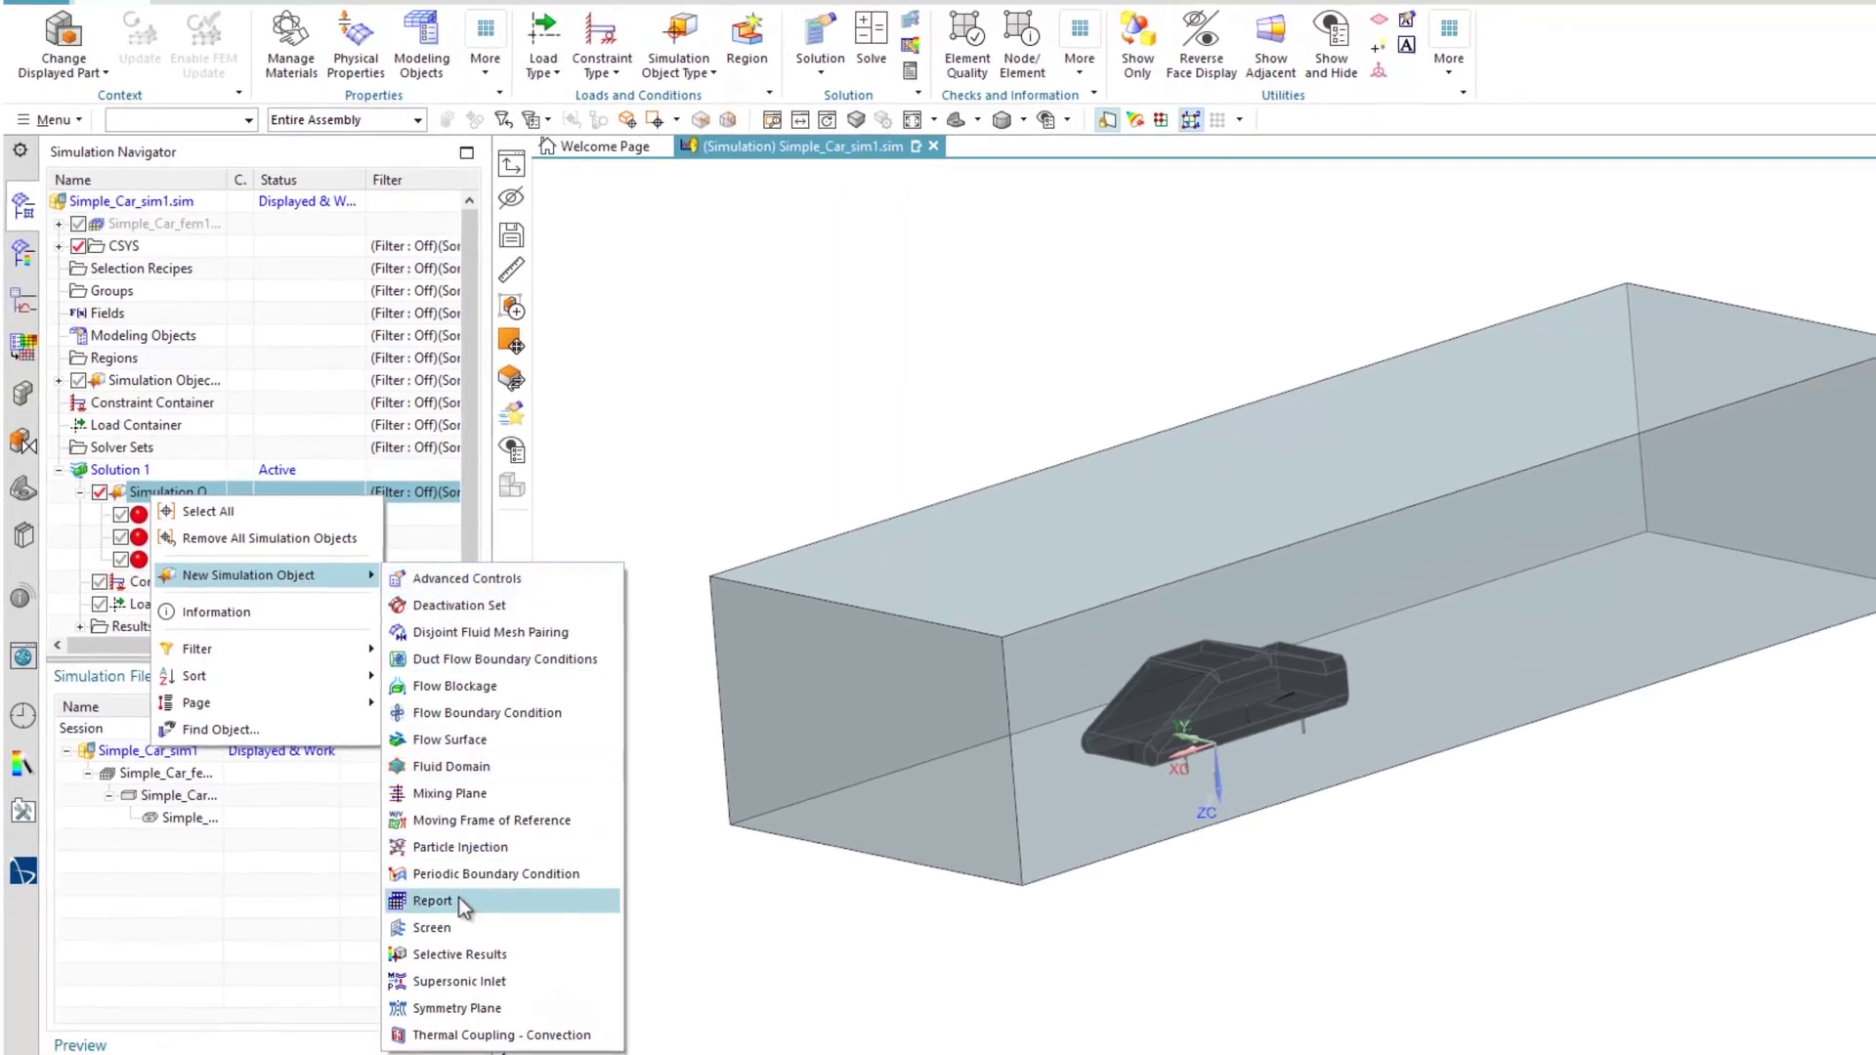
click(671, 78)
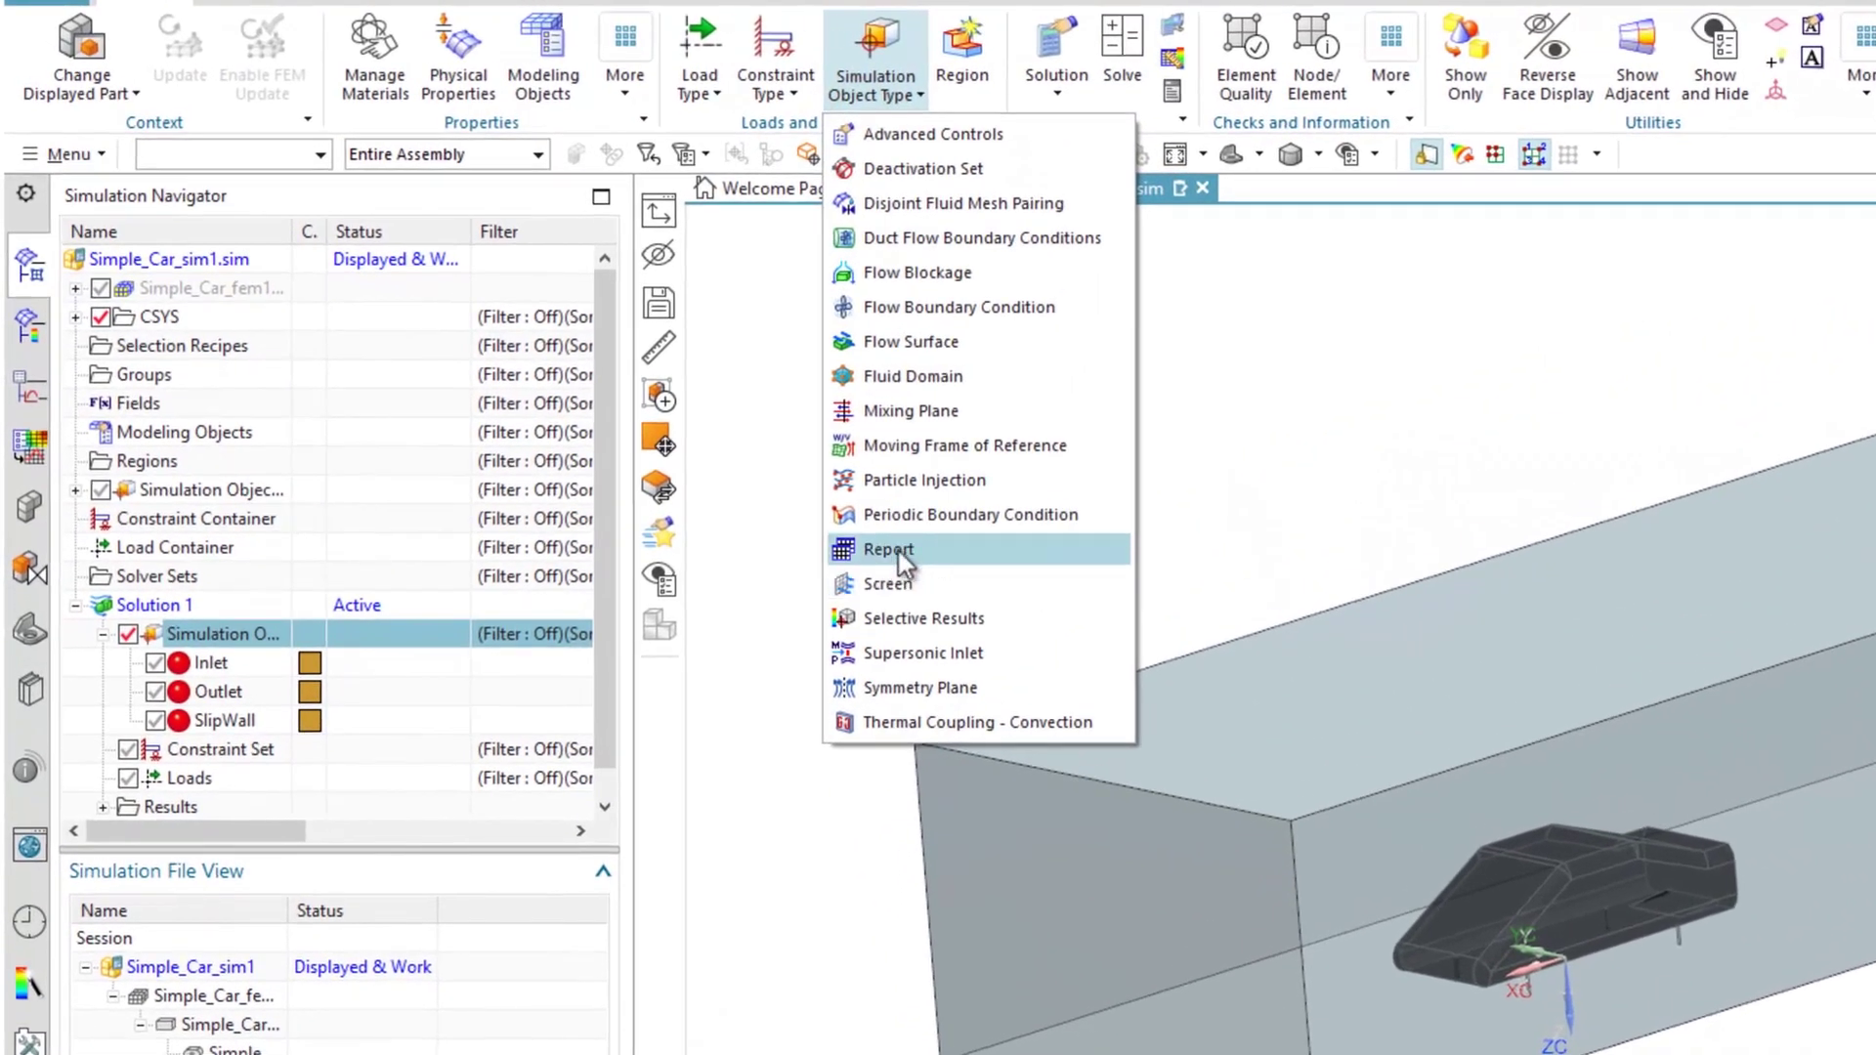
click(701, 433)
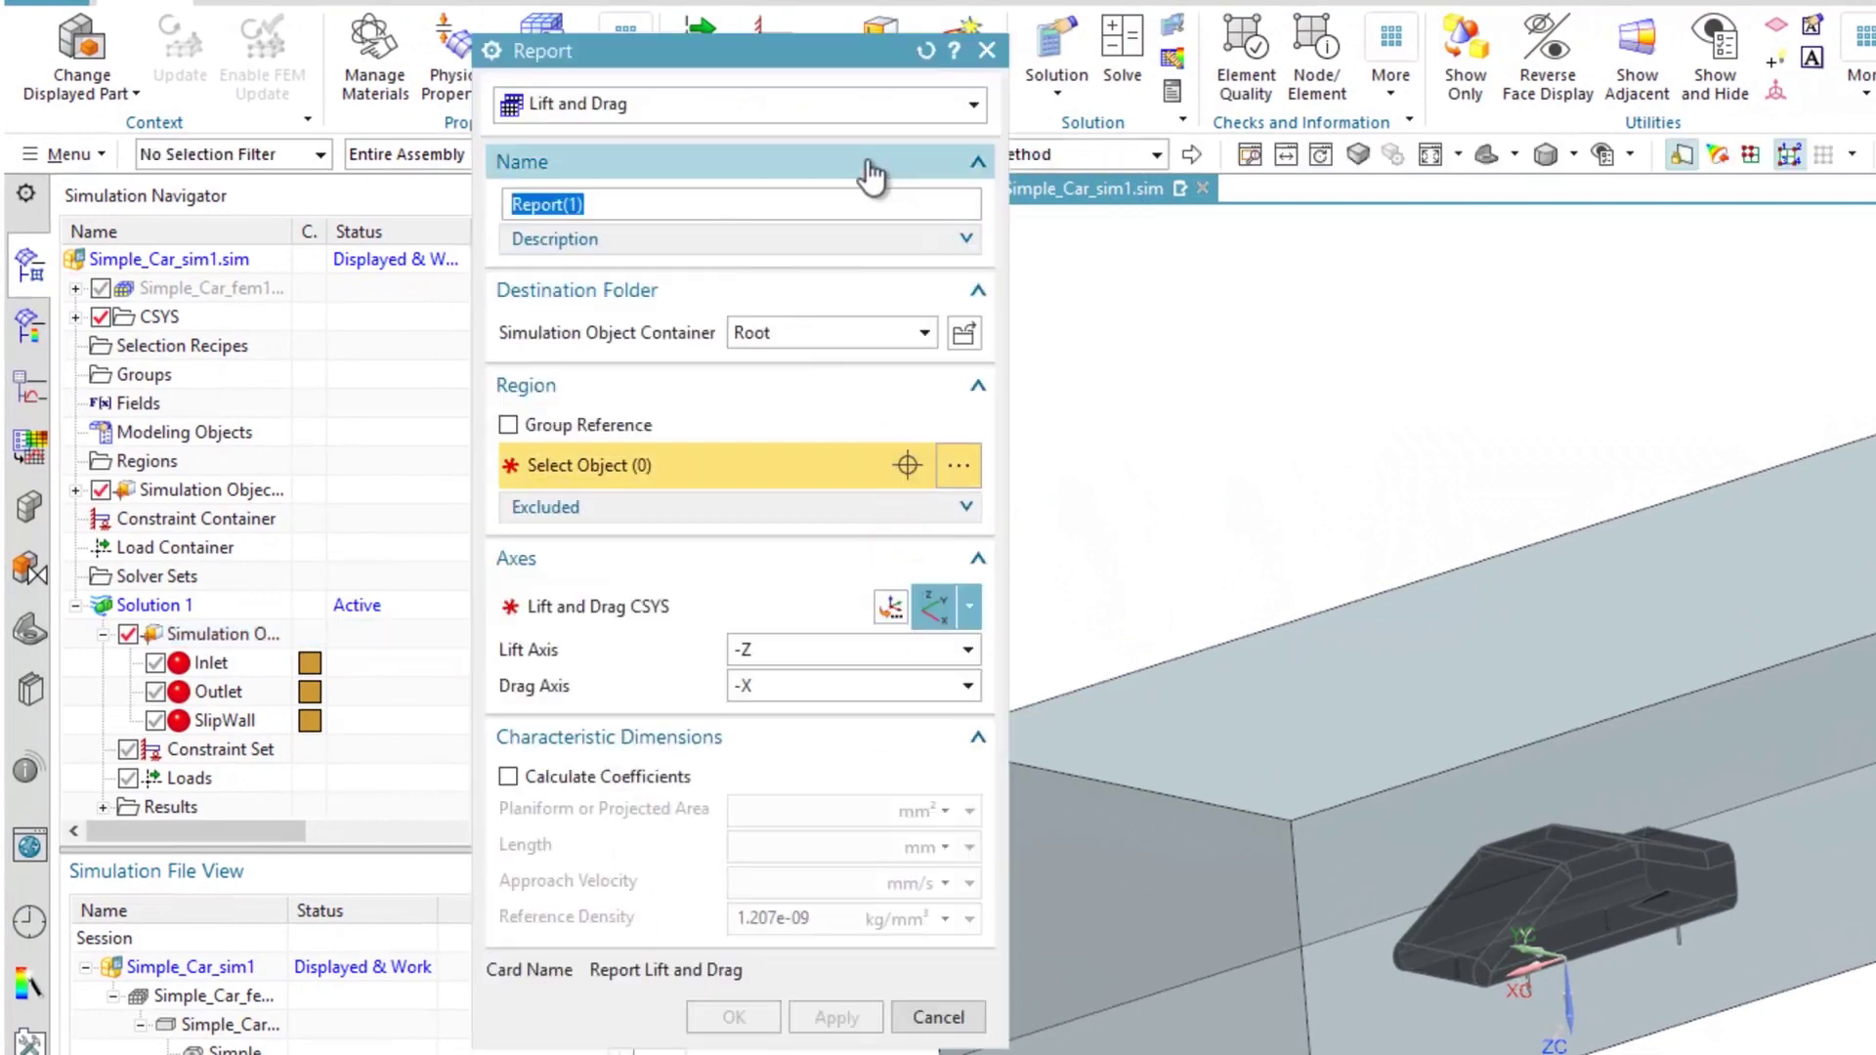
Set the report type to Lift and Drag and name it Lift-Drag report
click(748, 105)
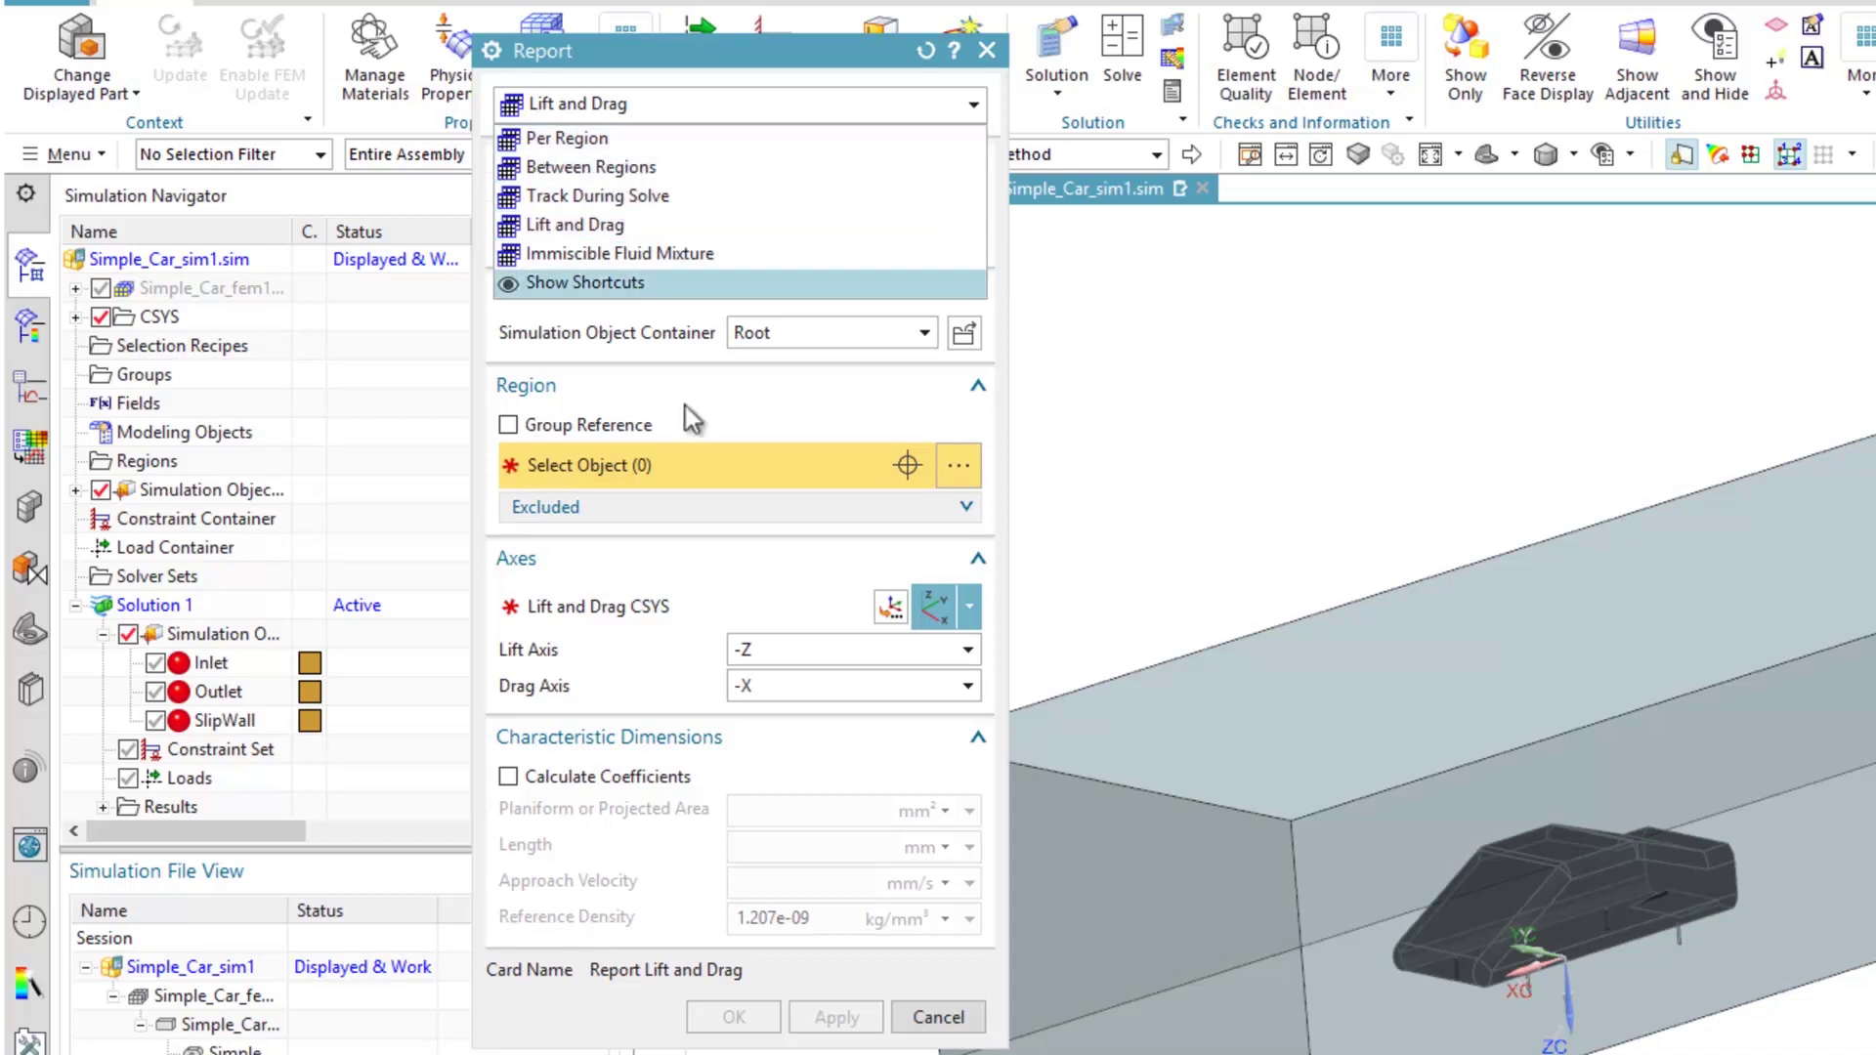
click(604, 138)
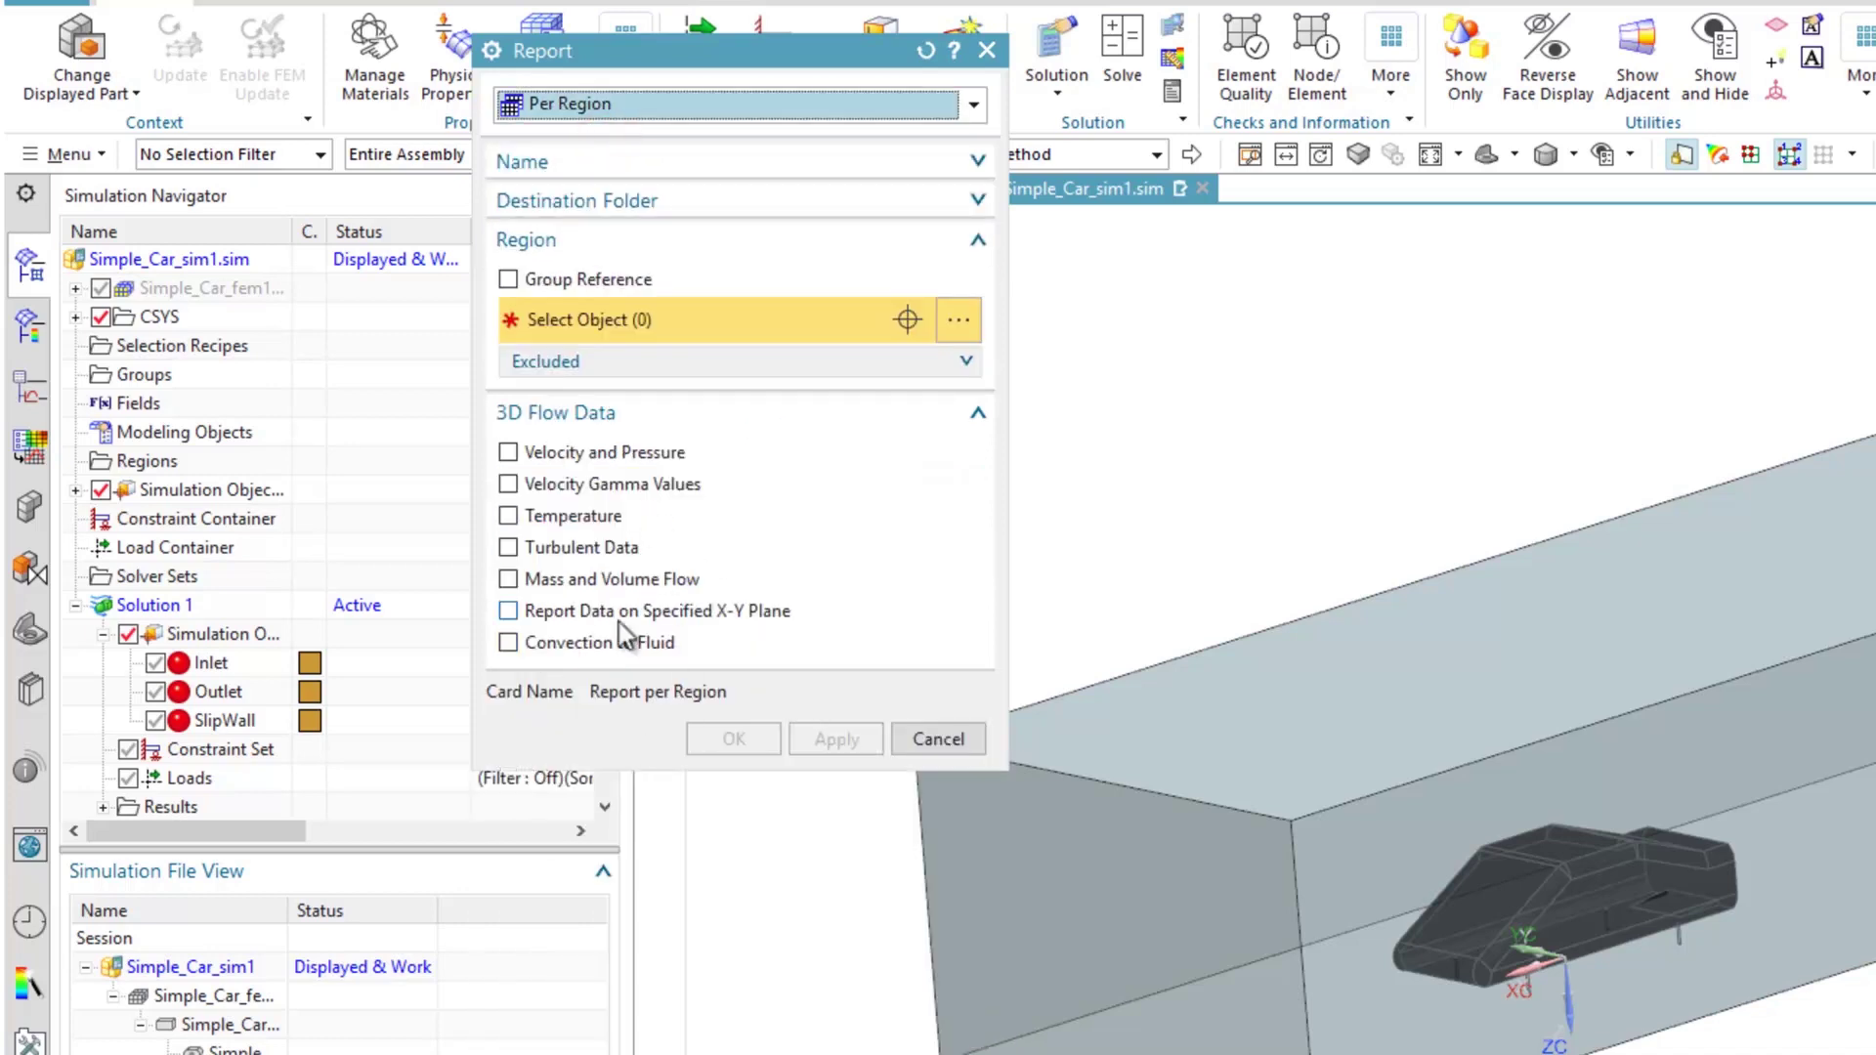
click(682, 108)
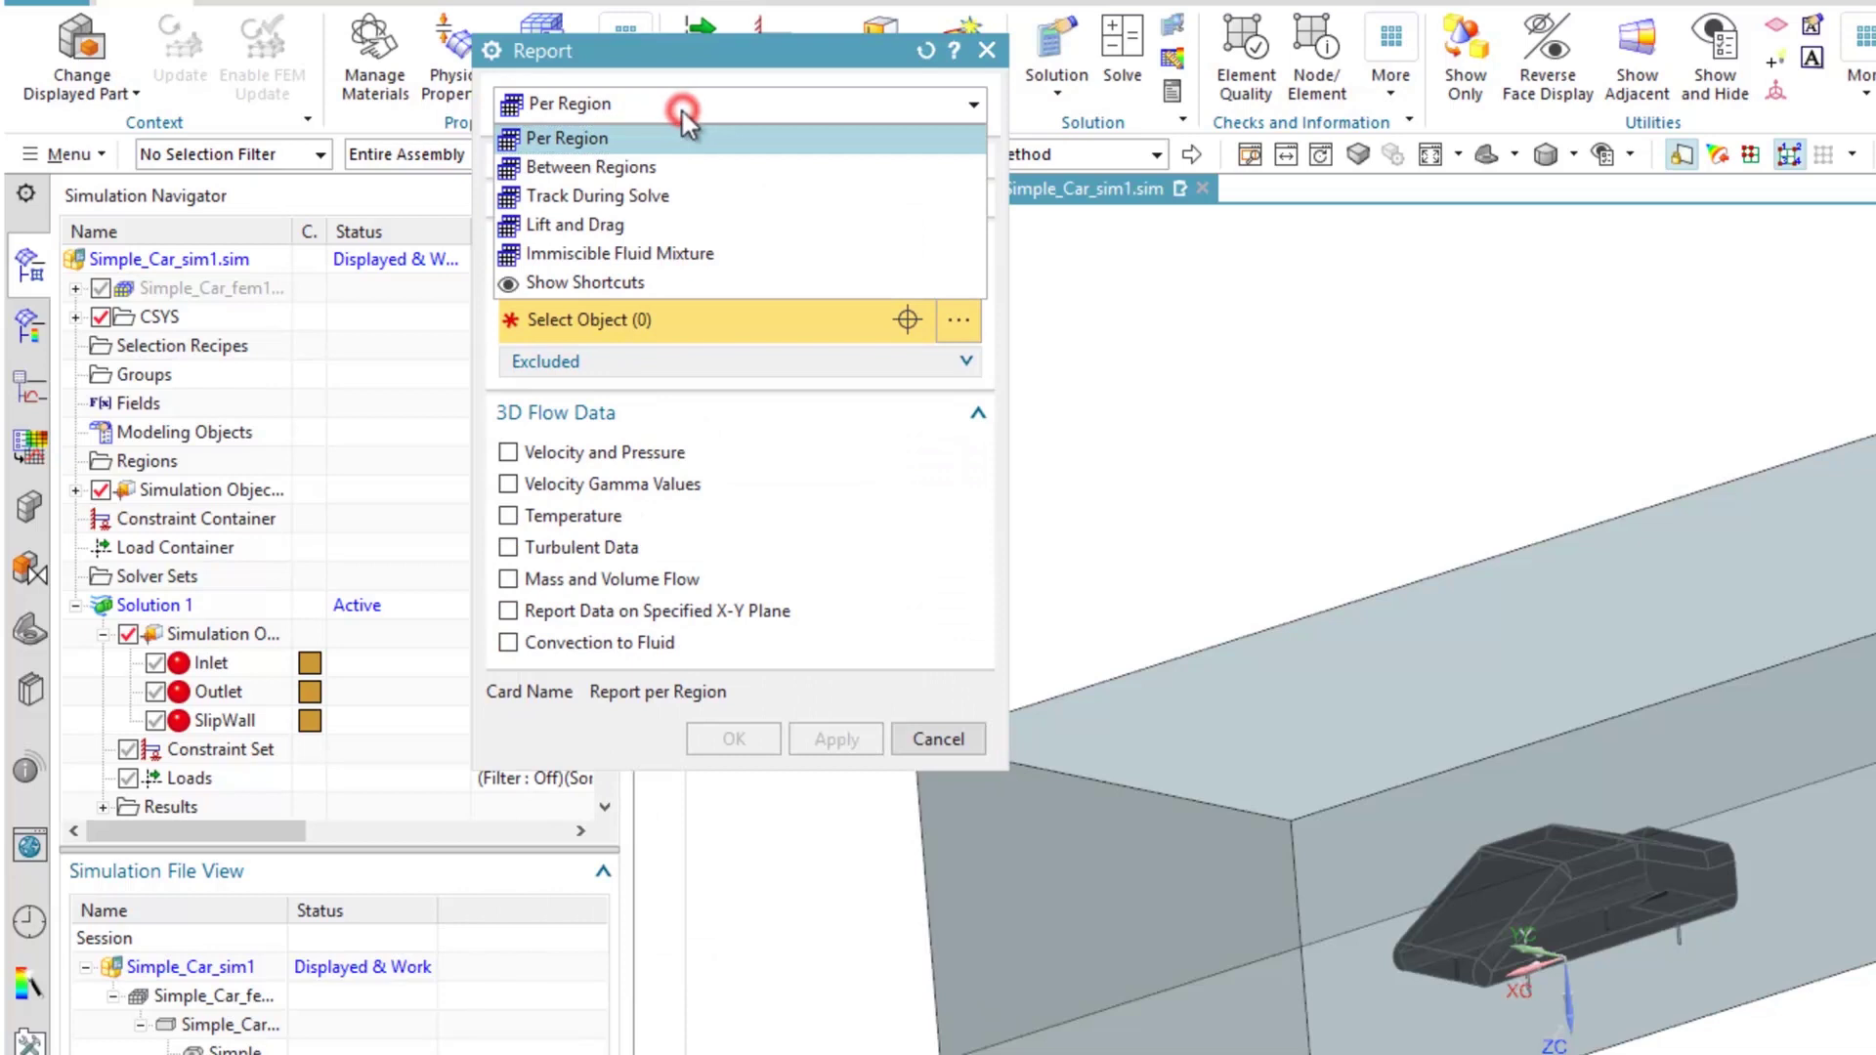
click(611, 224)
drag(598, 204, 511, 204)
text(R)
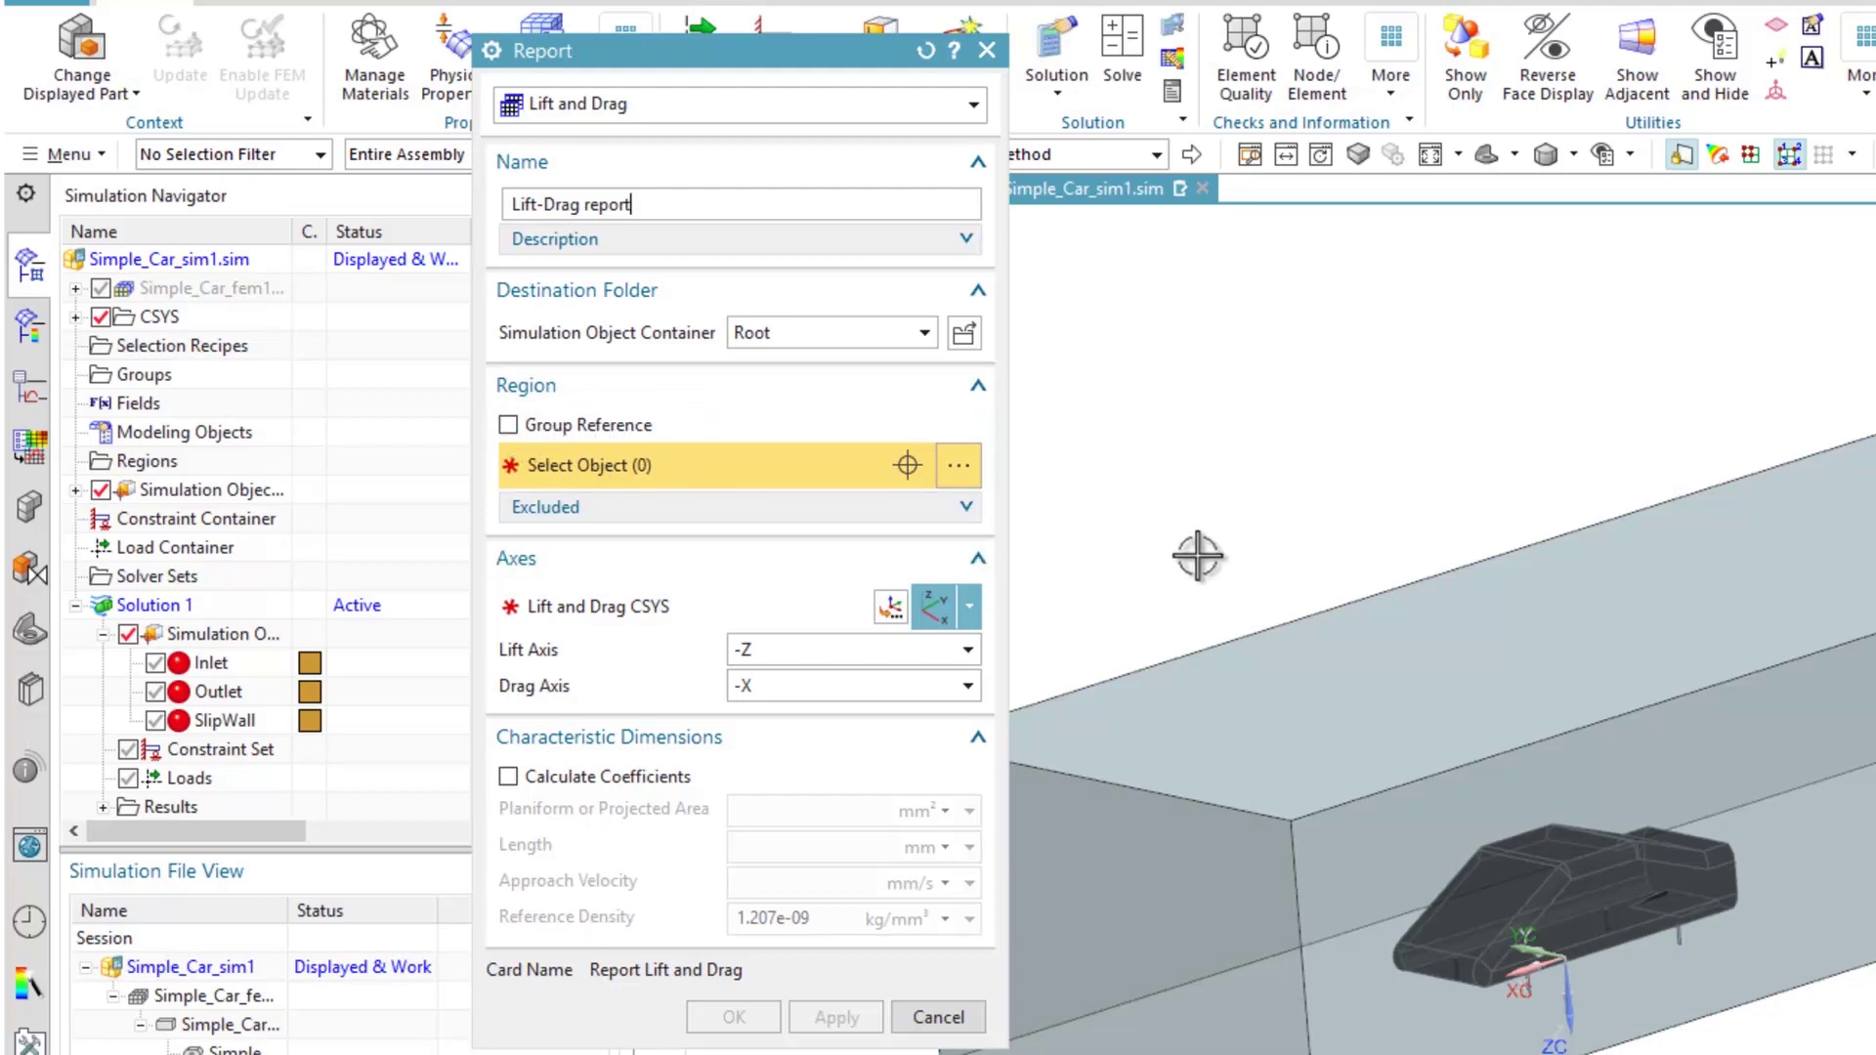
Select all faces of the car body inside the flow enclosure as the report region, using a side view
middle_drag(1209, 561, 1187, 547)
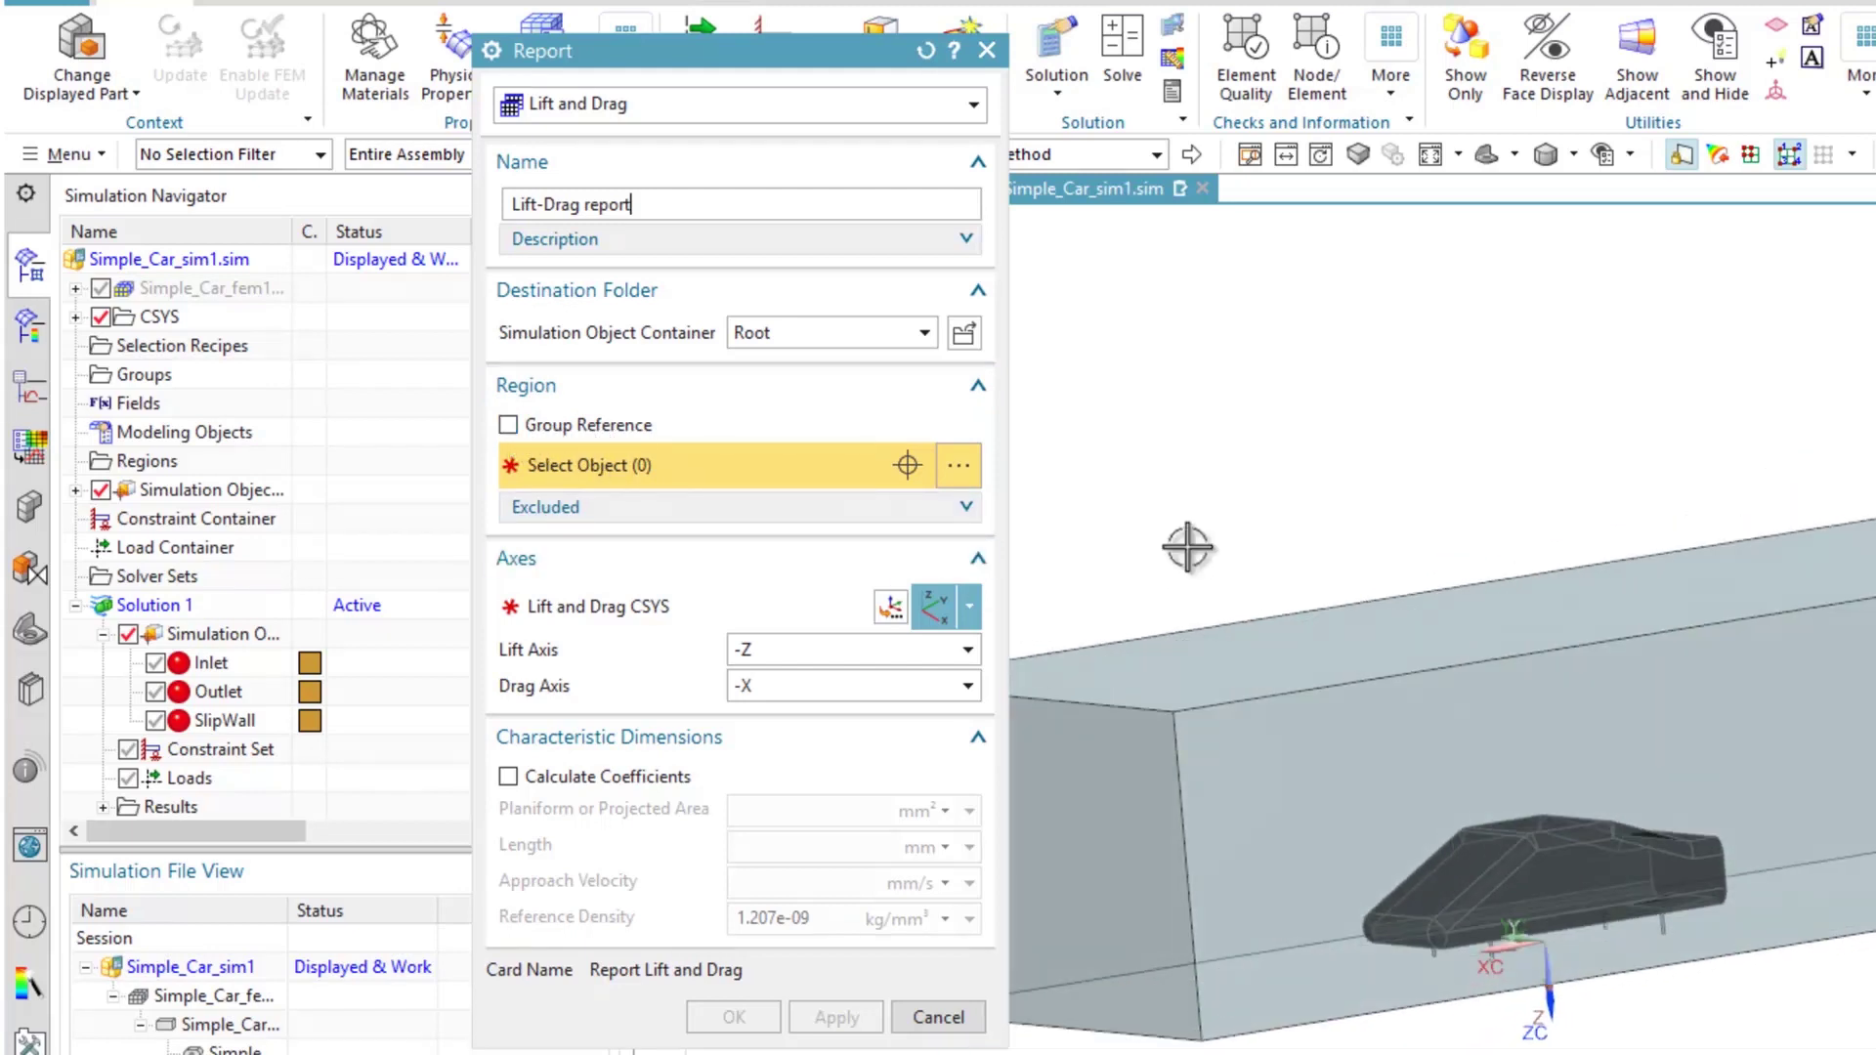
key(F8)
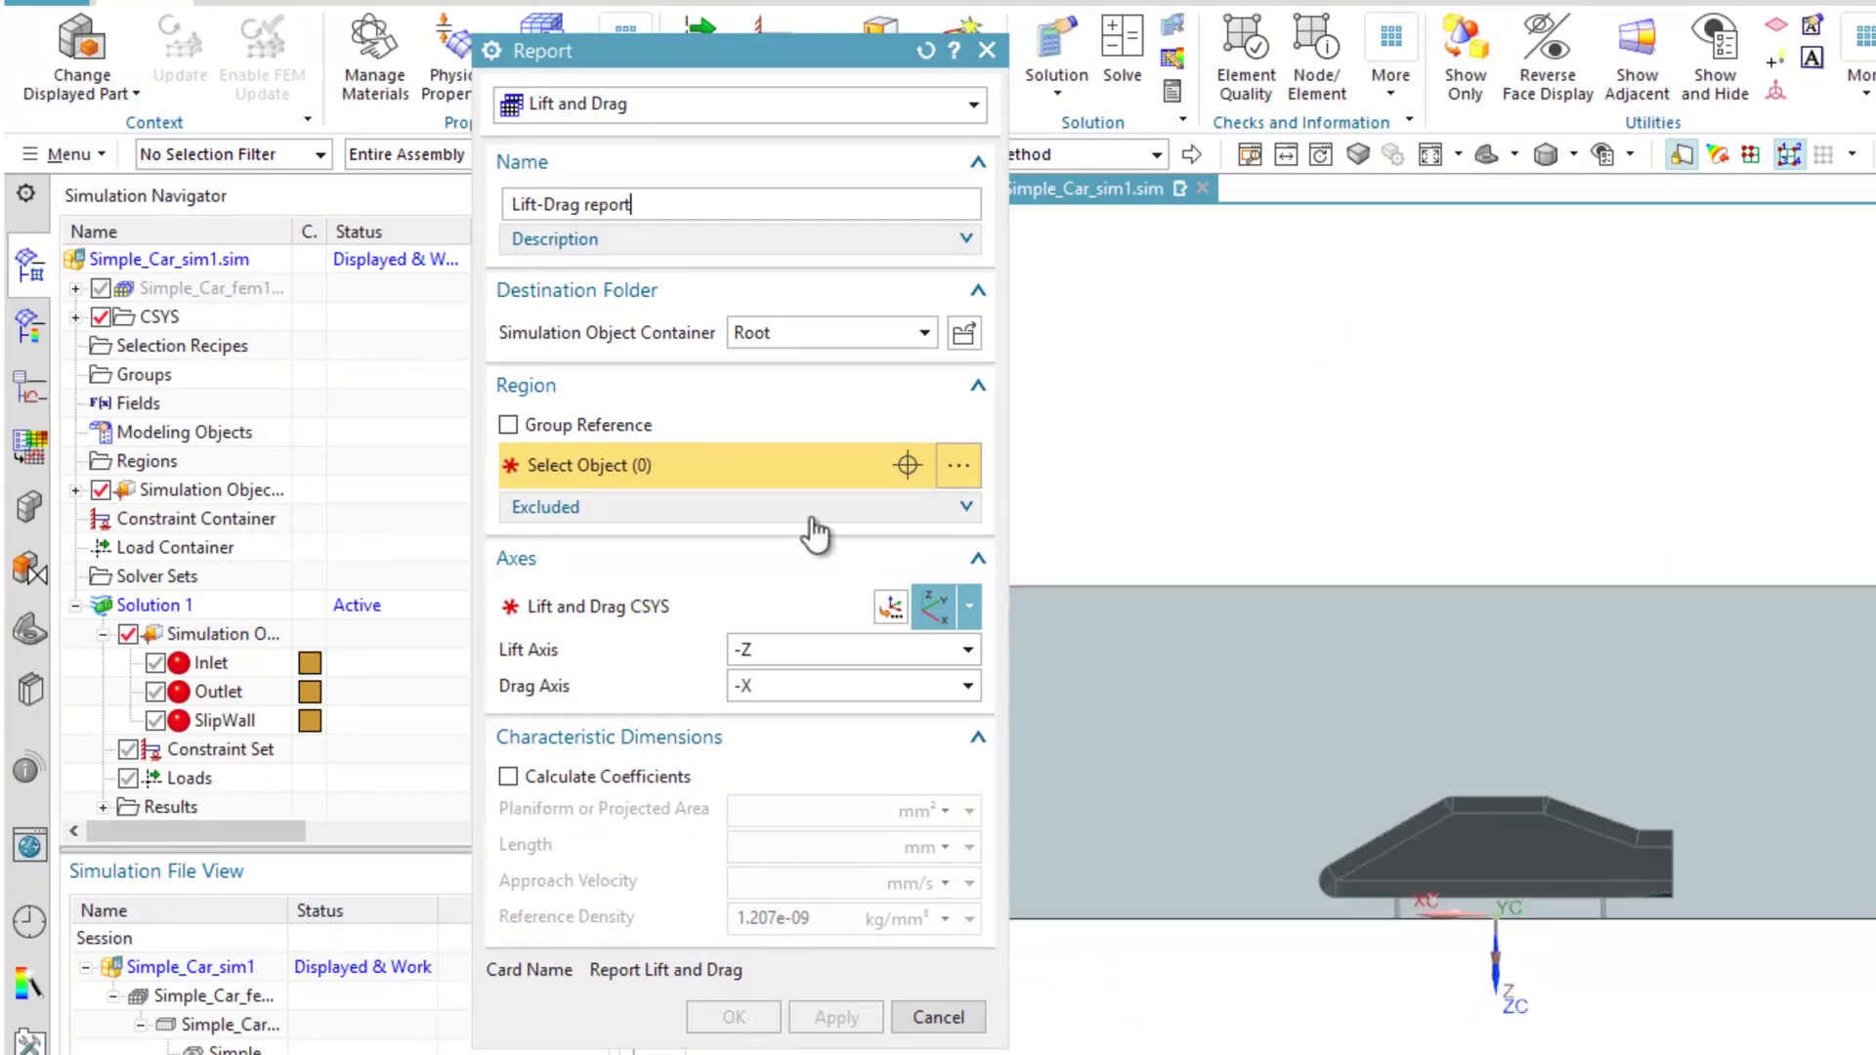
click(673, 465)
drag(1174, 682, 1631, 936)
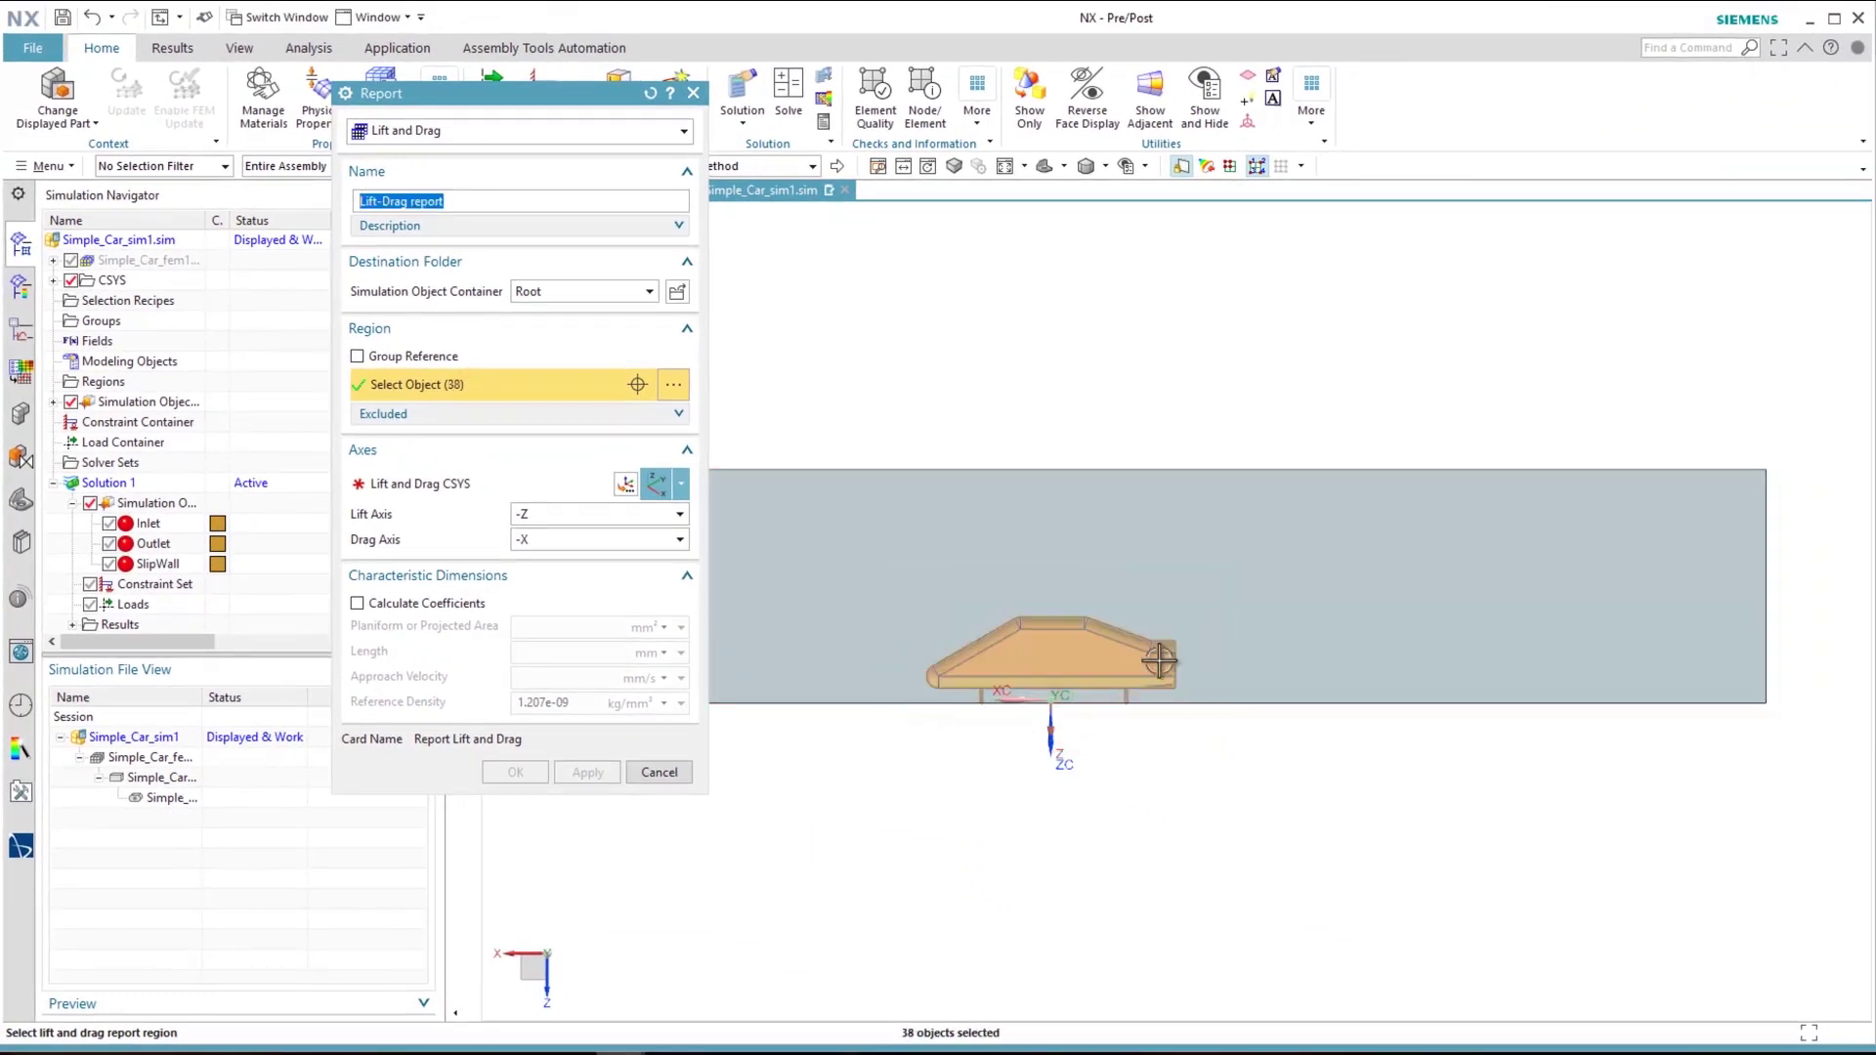
middle_drag(947, 423, 1014, 460)
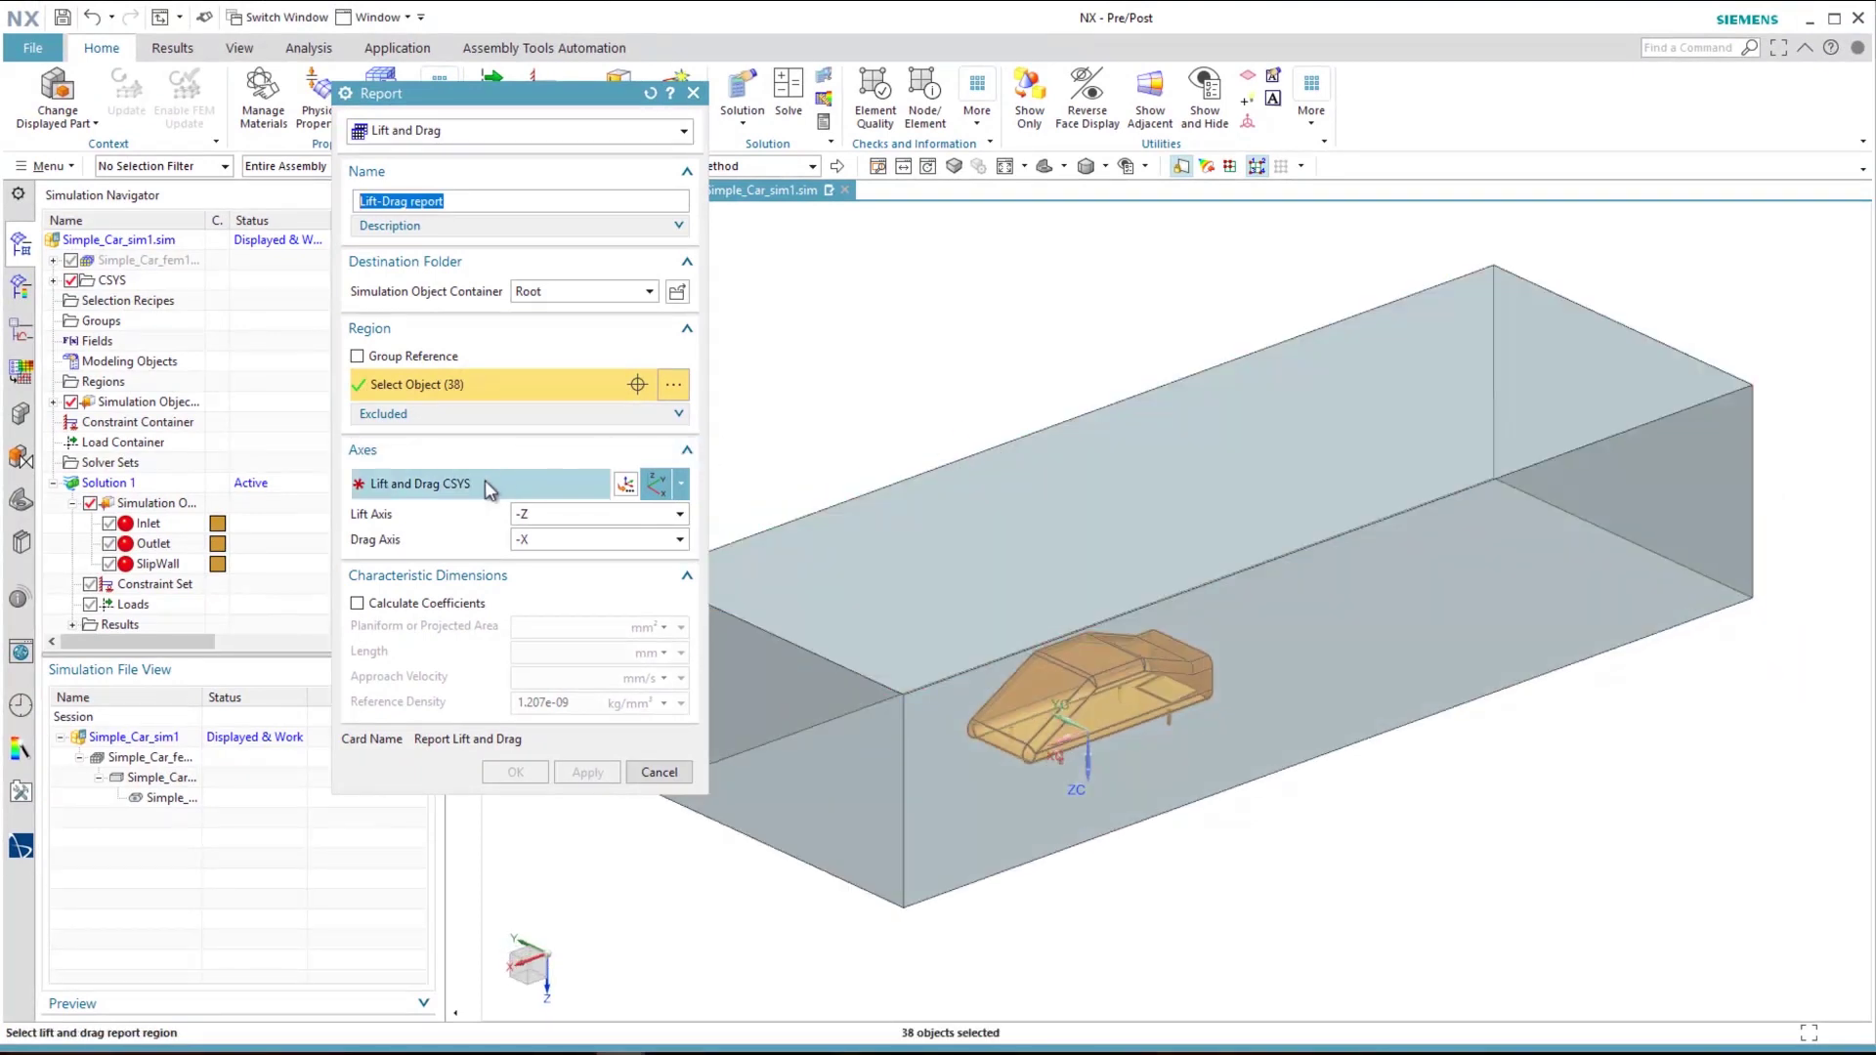
Specify the Lift and Drag CSYS at the absolute origin (0, 0, 0) below the car
click(484, 482)
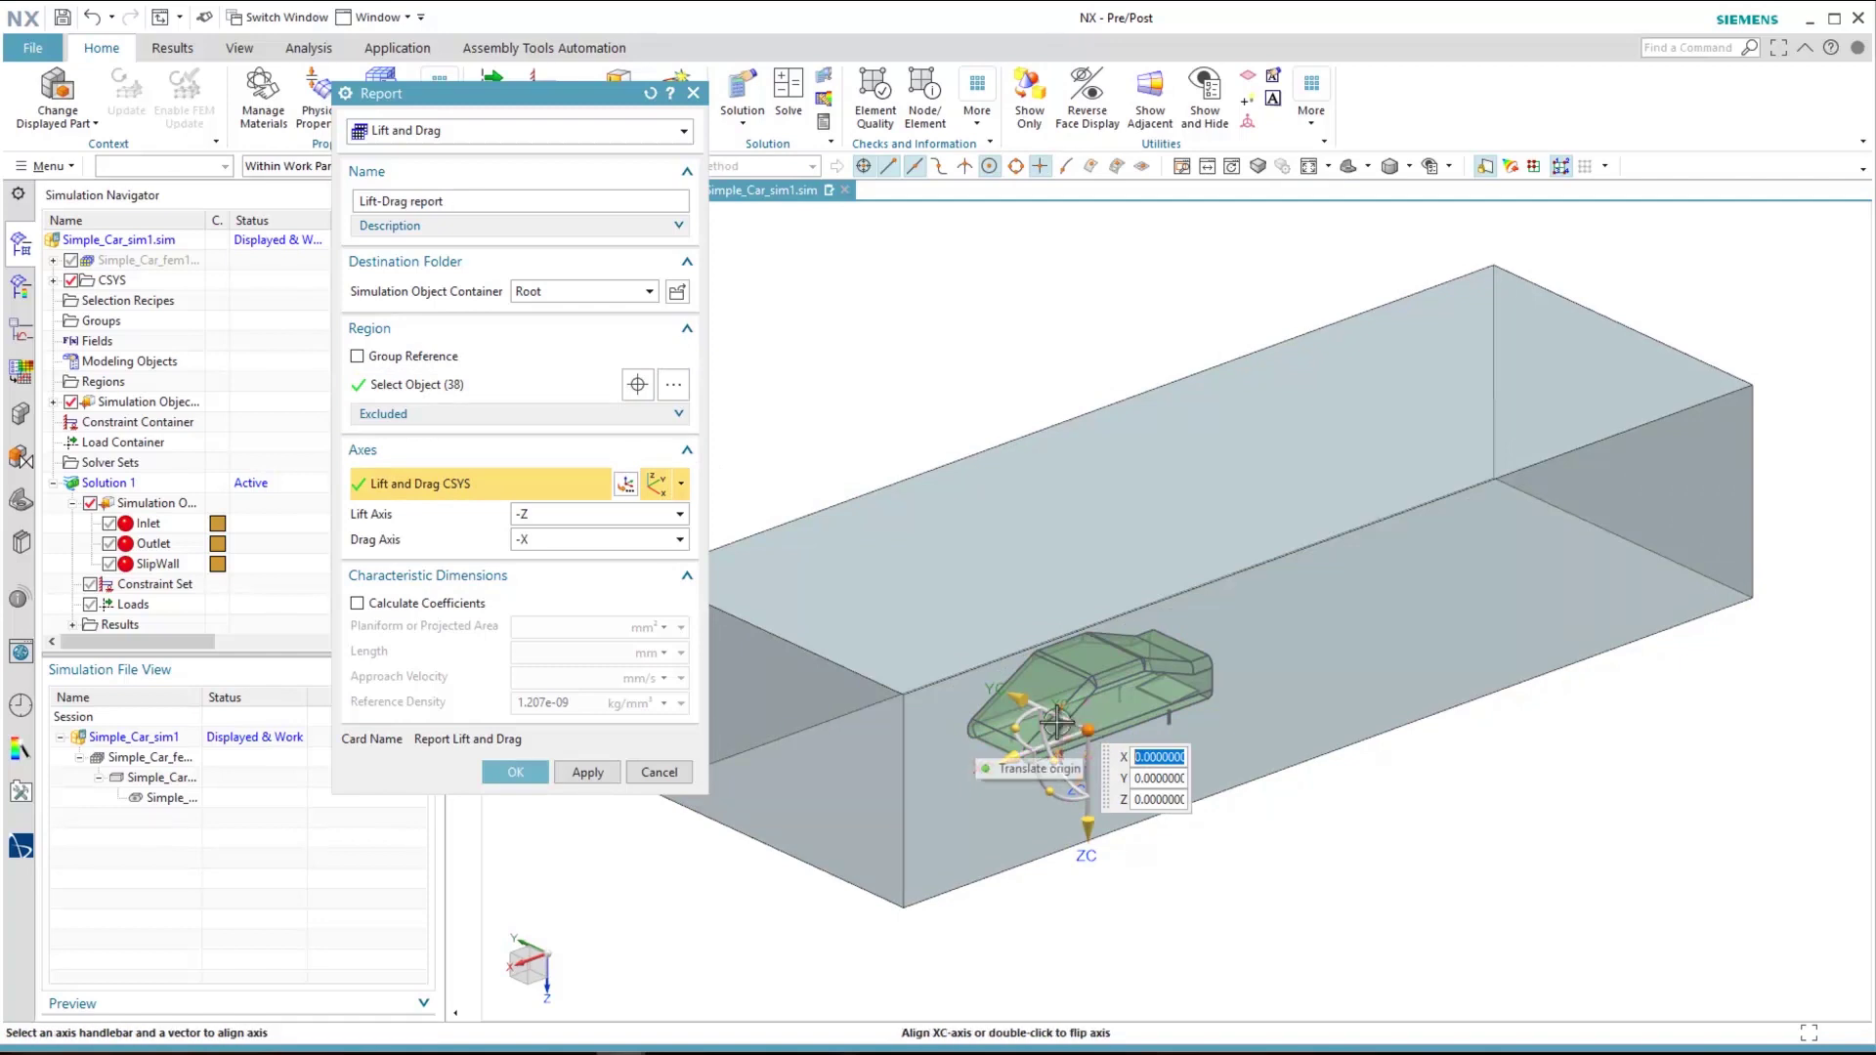
click(681, 485)
click(663, 549)
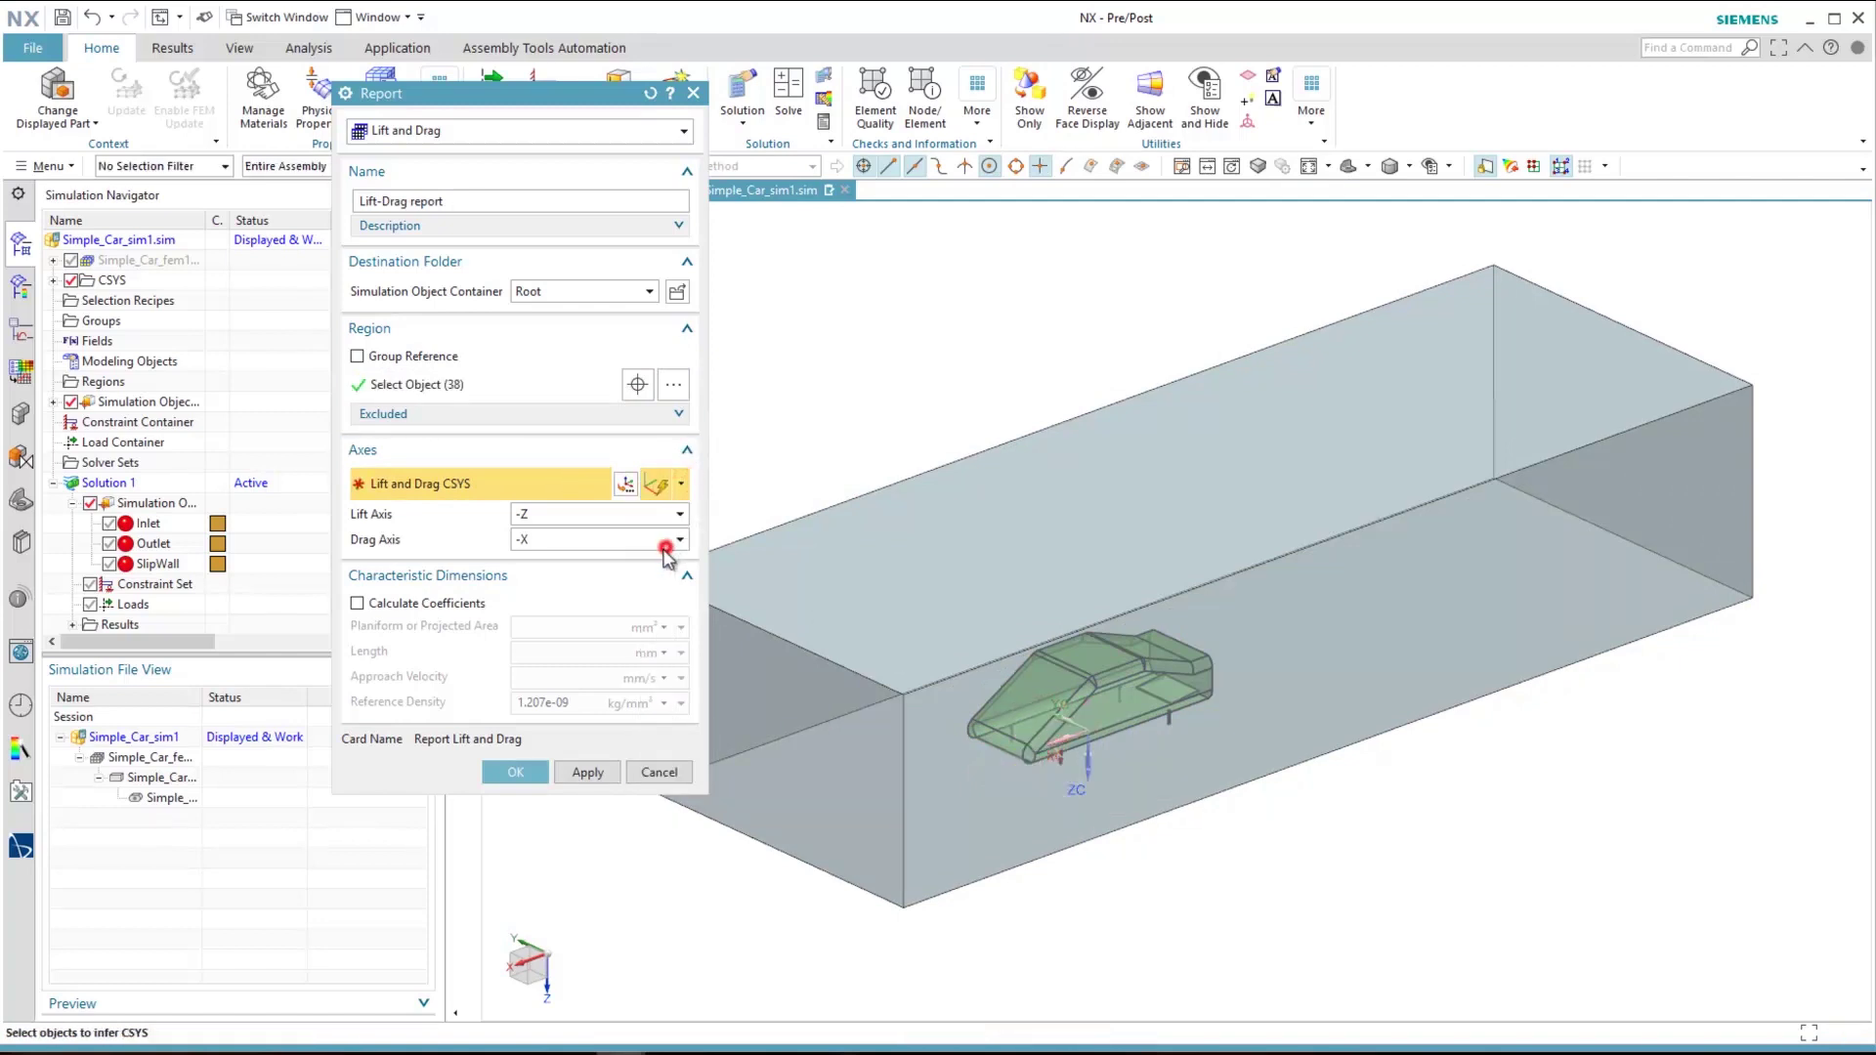
click(1015, 699)
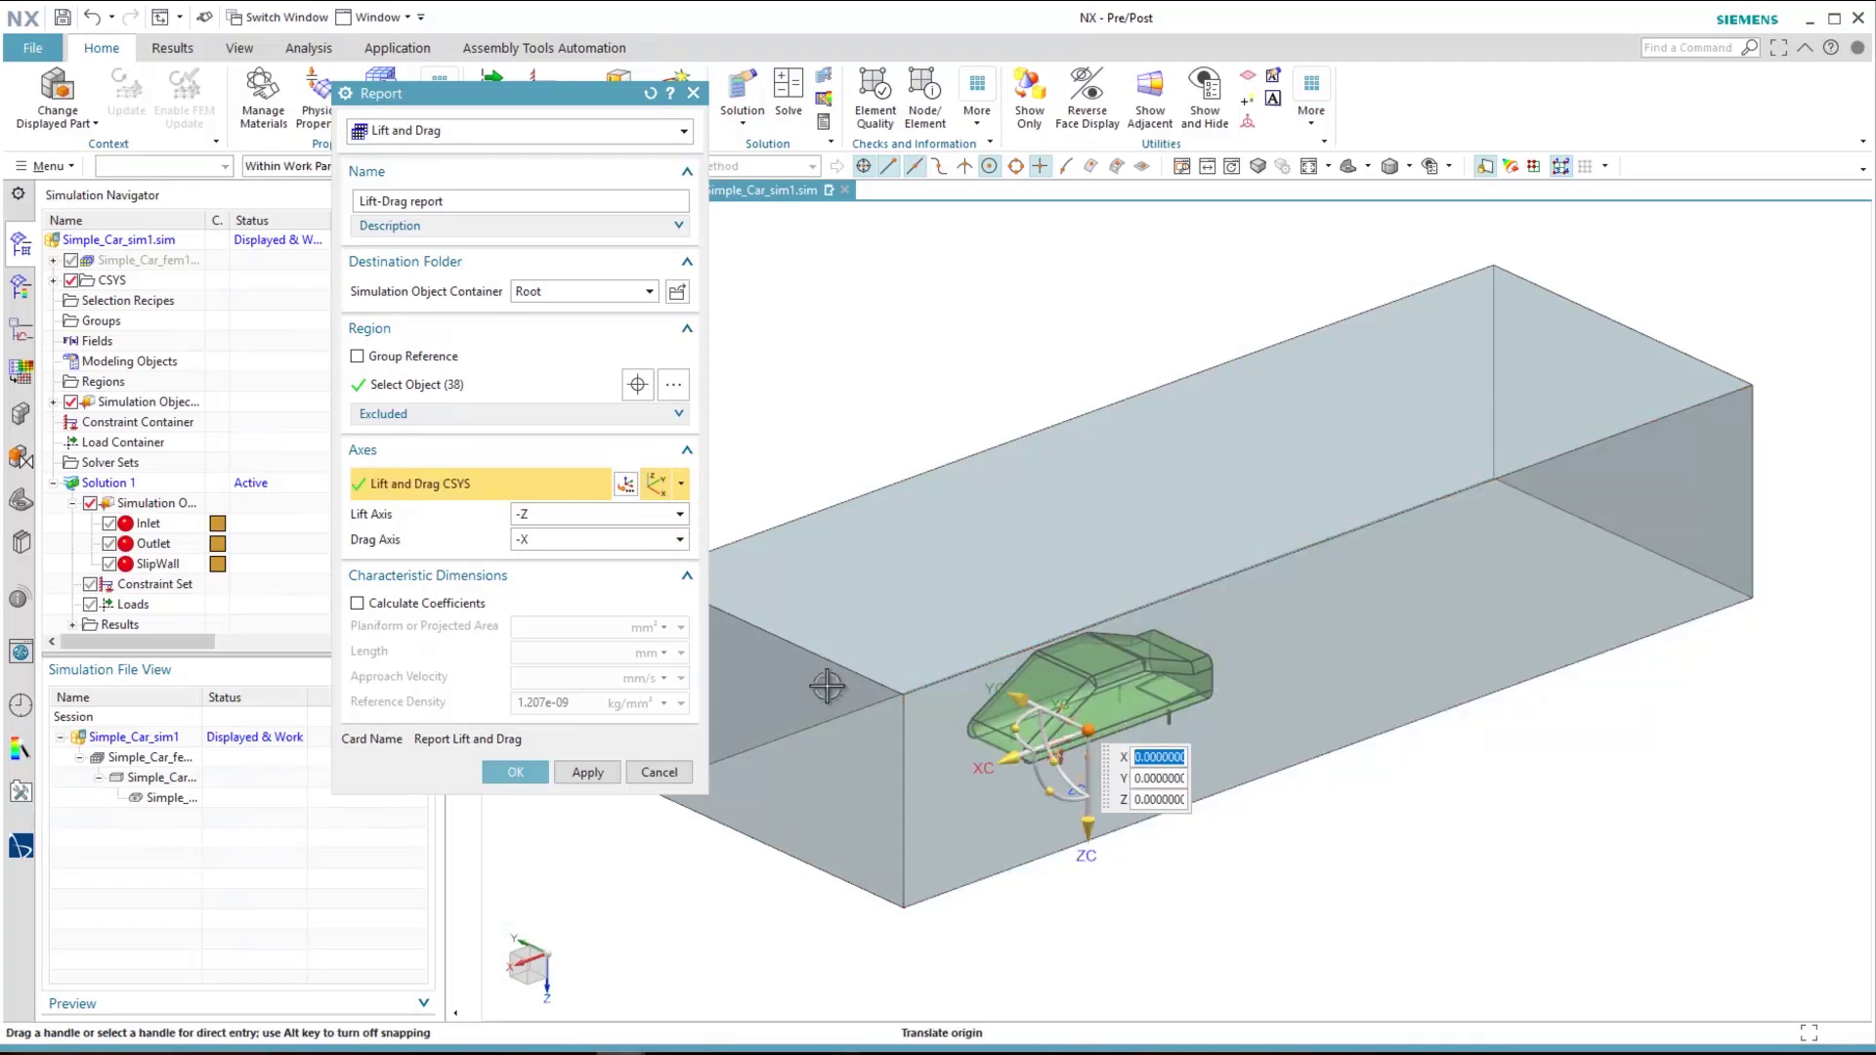
Use -Z as the report's lift axis and -X as its drag axis
click(679, 514)
click(559, 617)
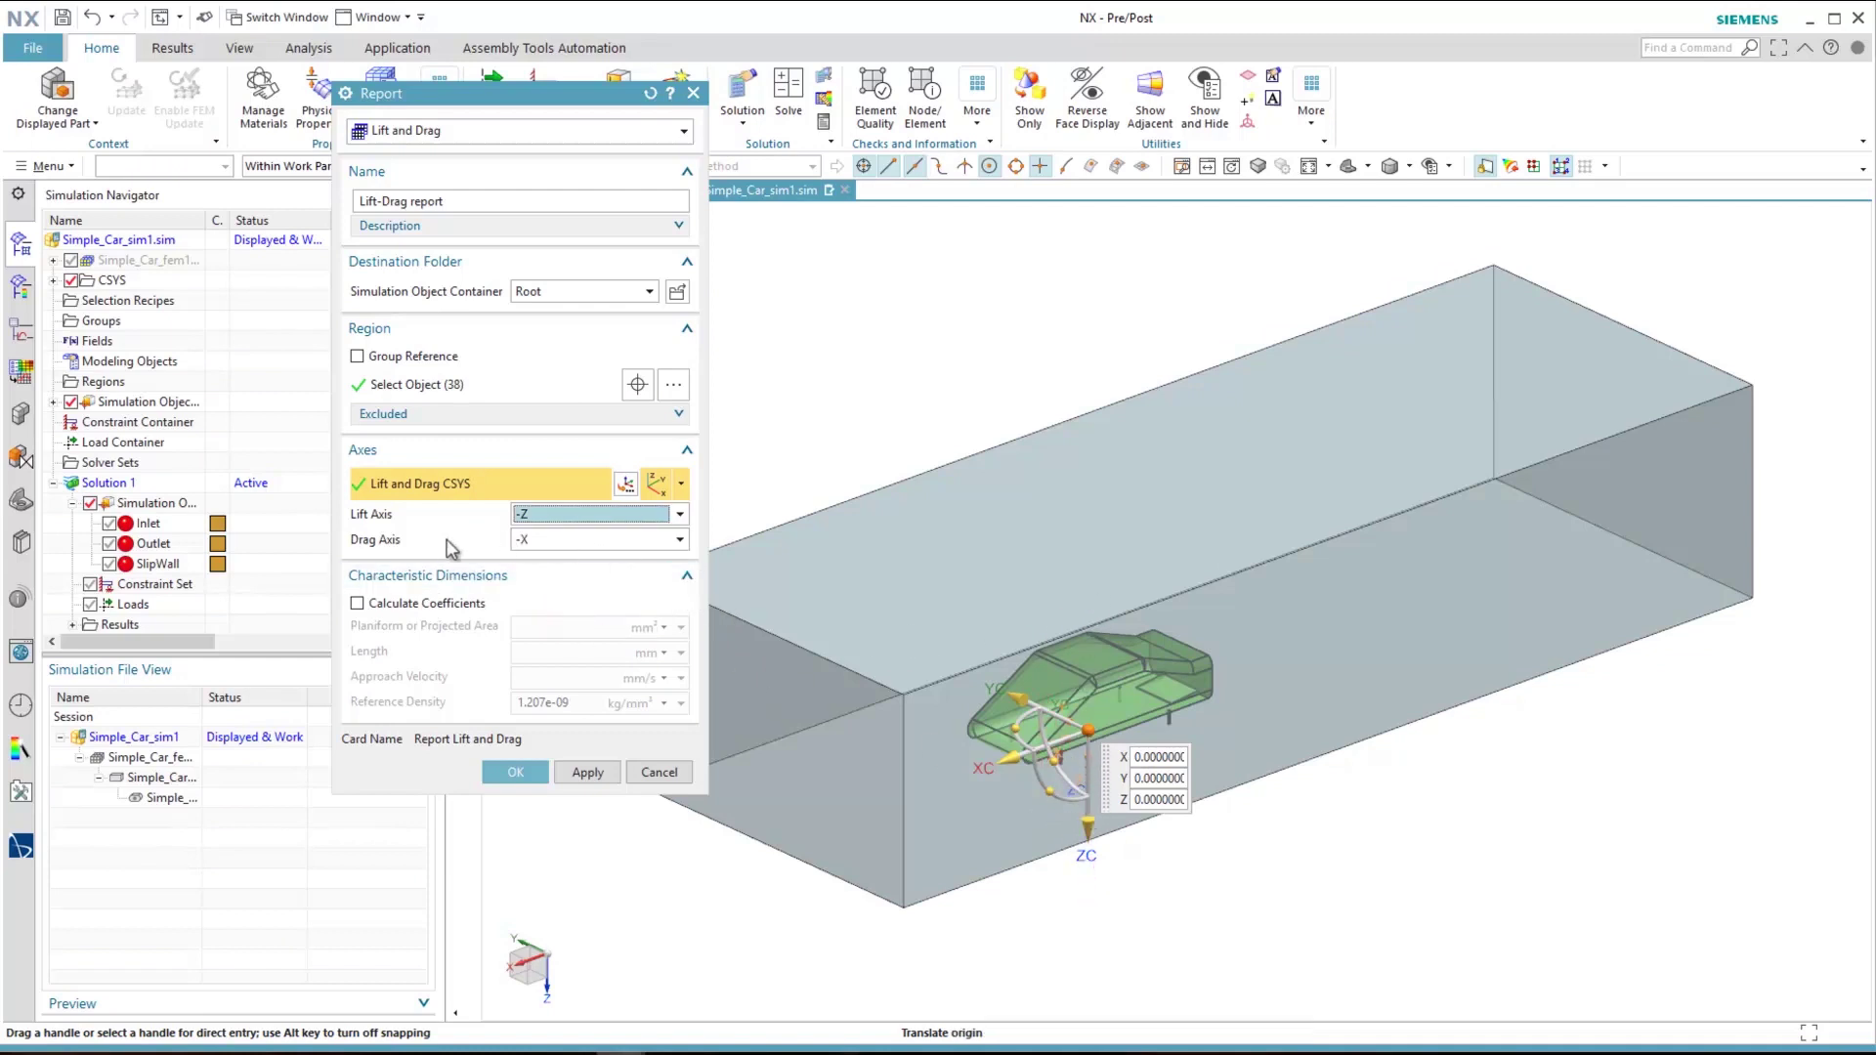
click(644, 540)
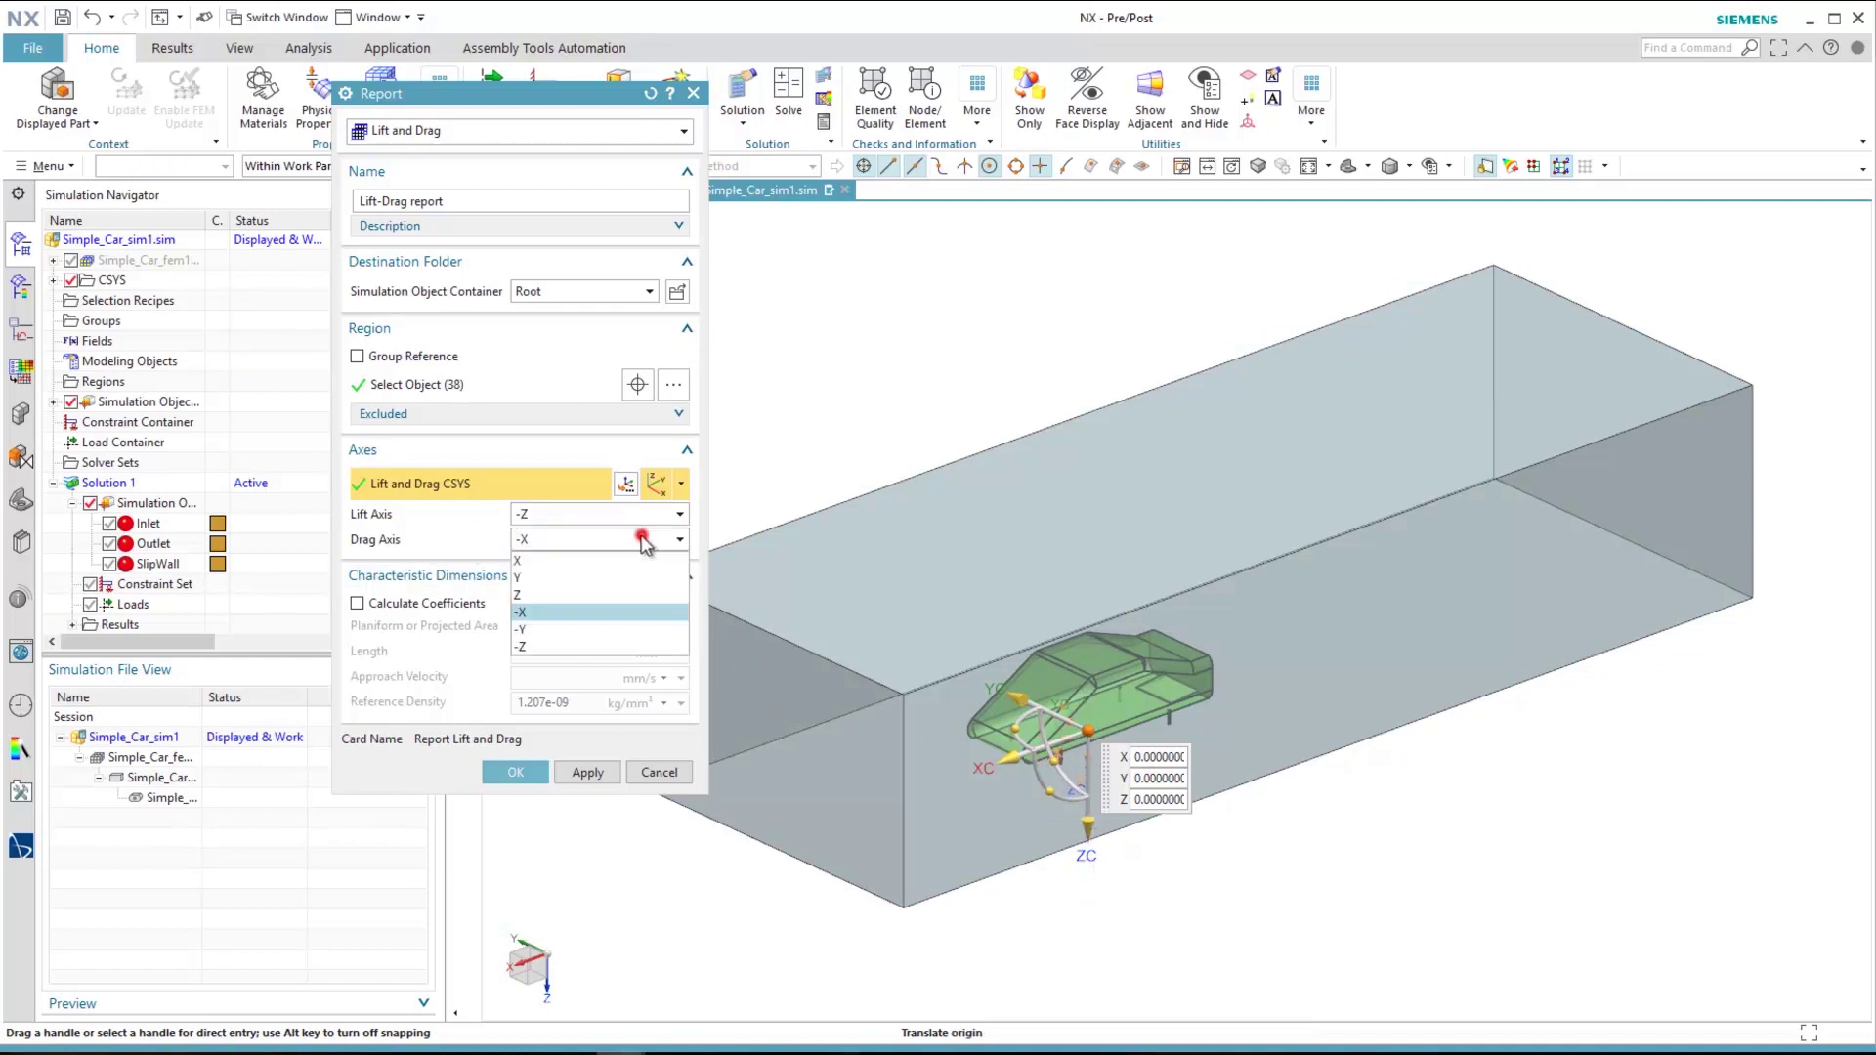
click(549, 612)
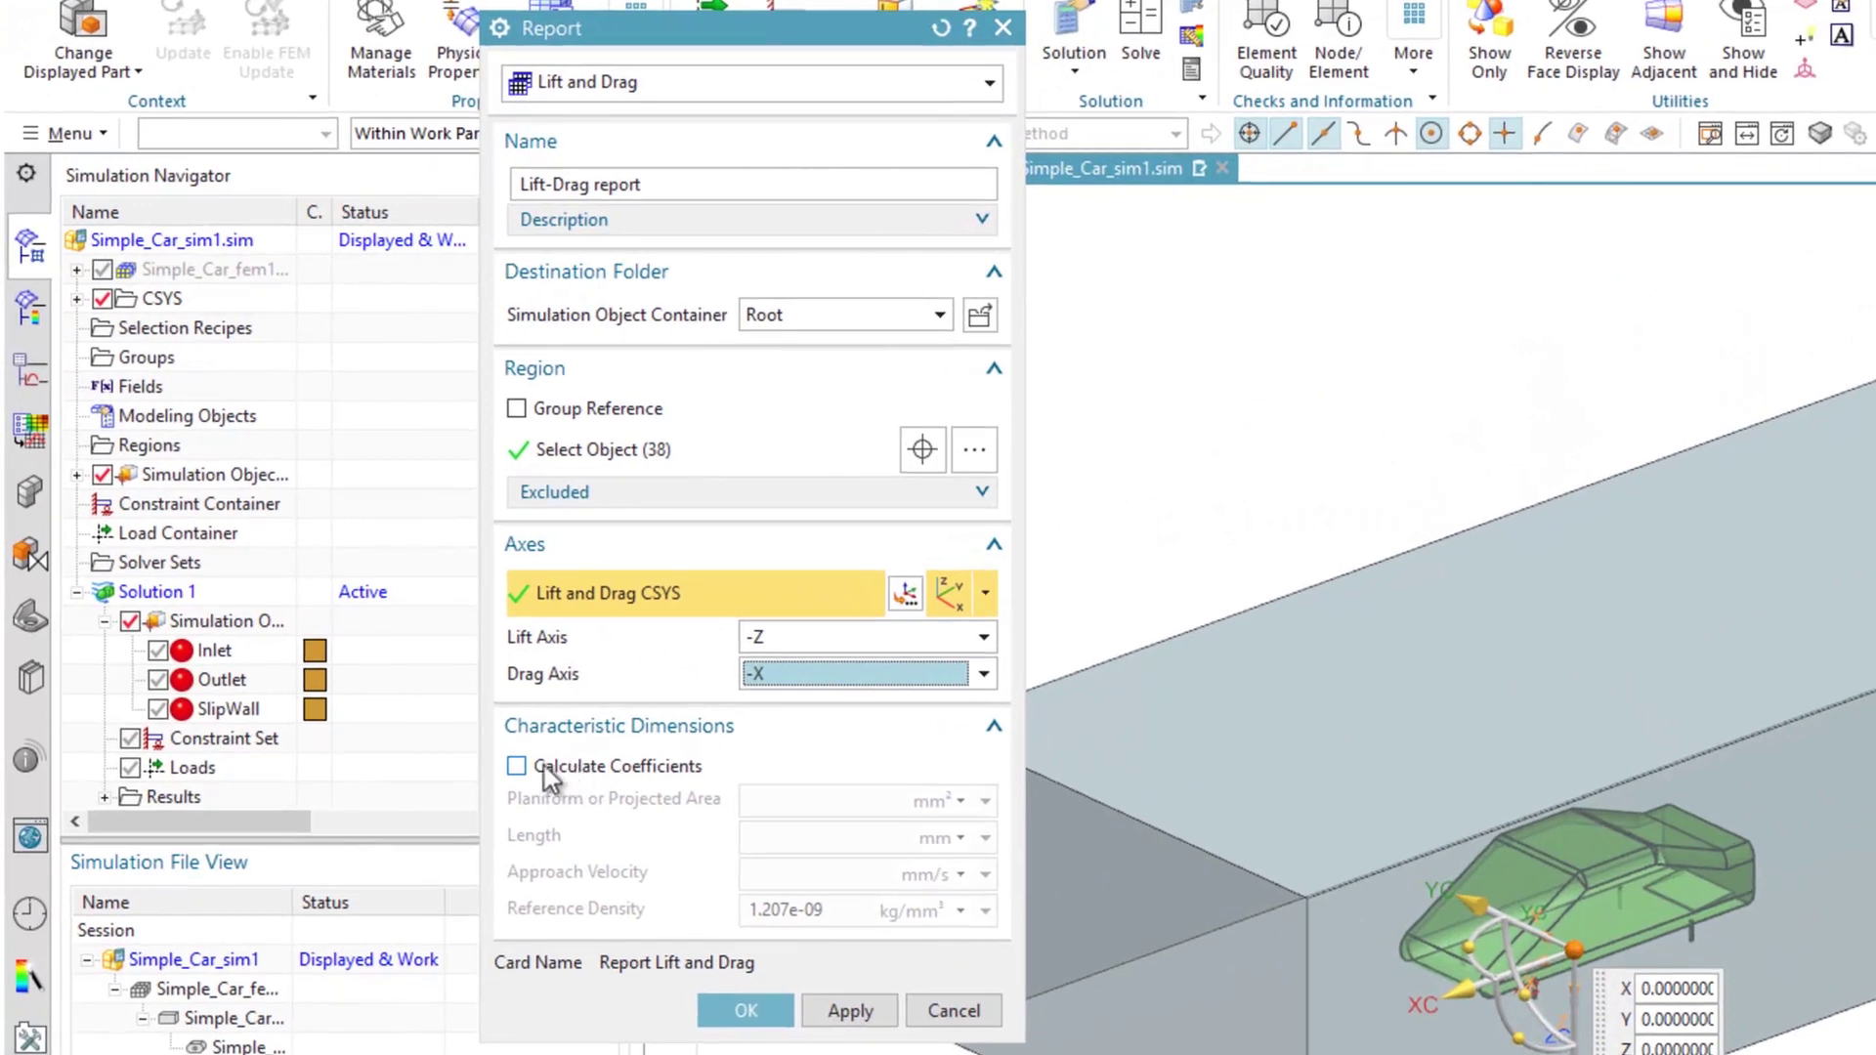
Enable coefficient calculation with a planiform or projected area of 0.1 m² and a characteristic length of 0.83 m
click(547, 769)
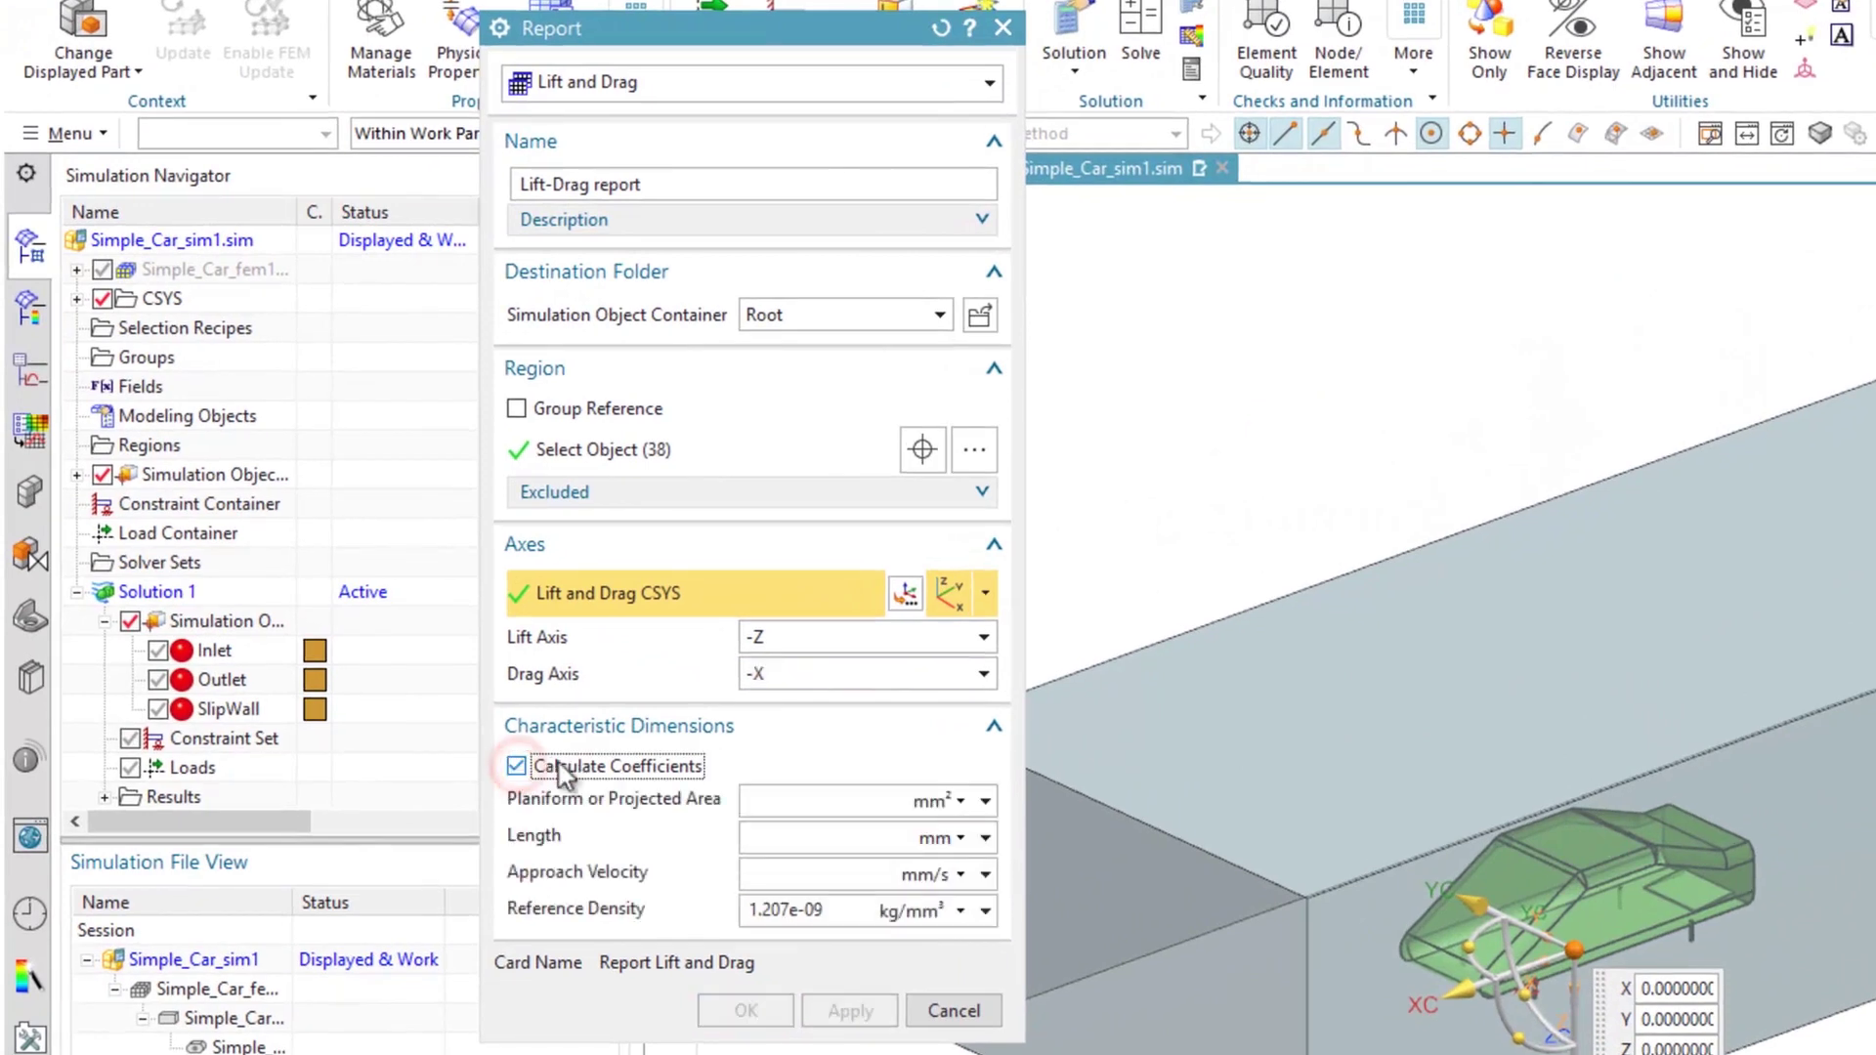
click(787, 797)
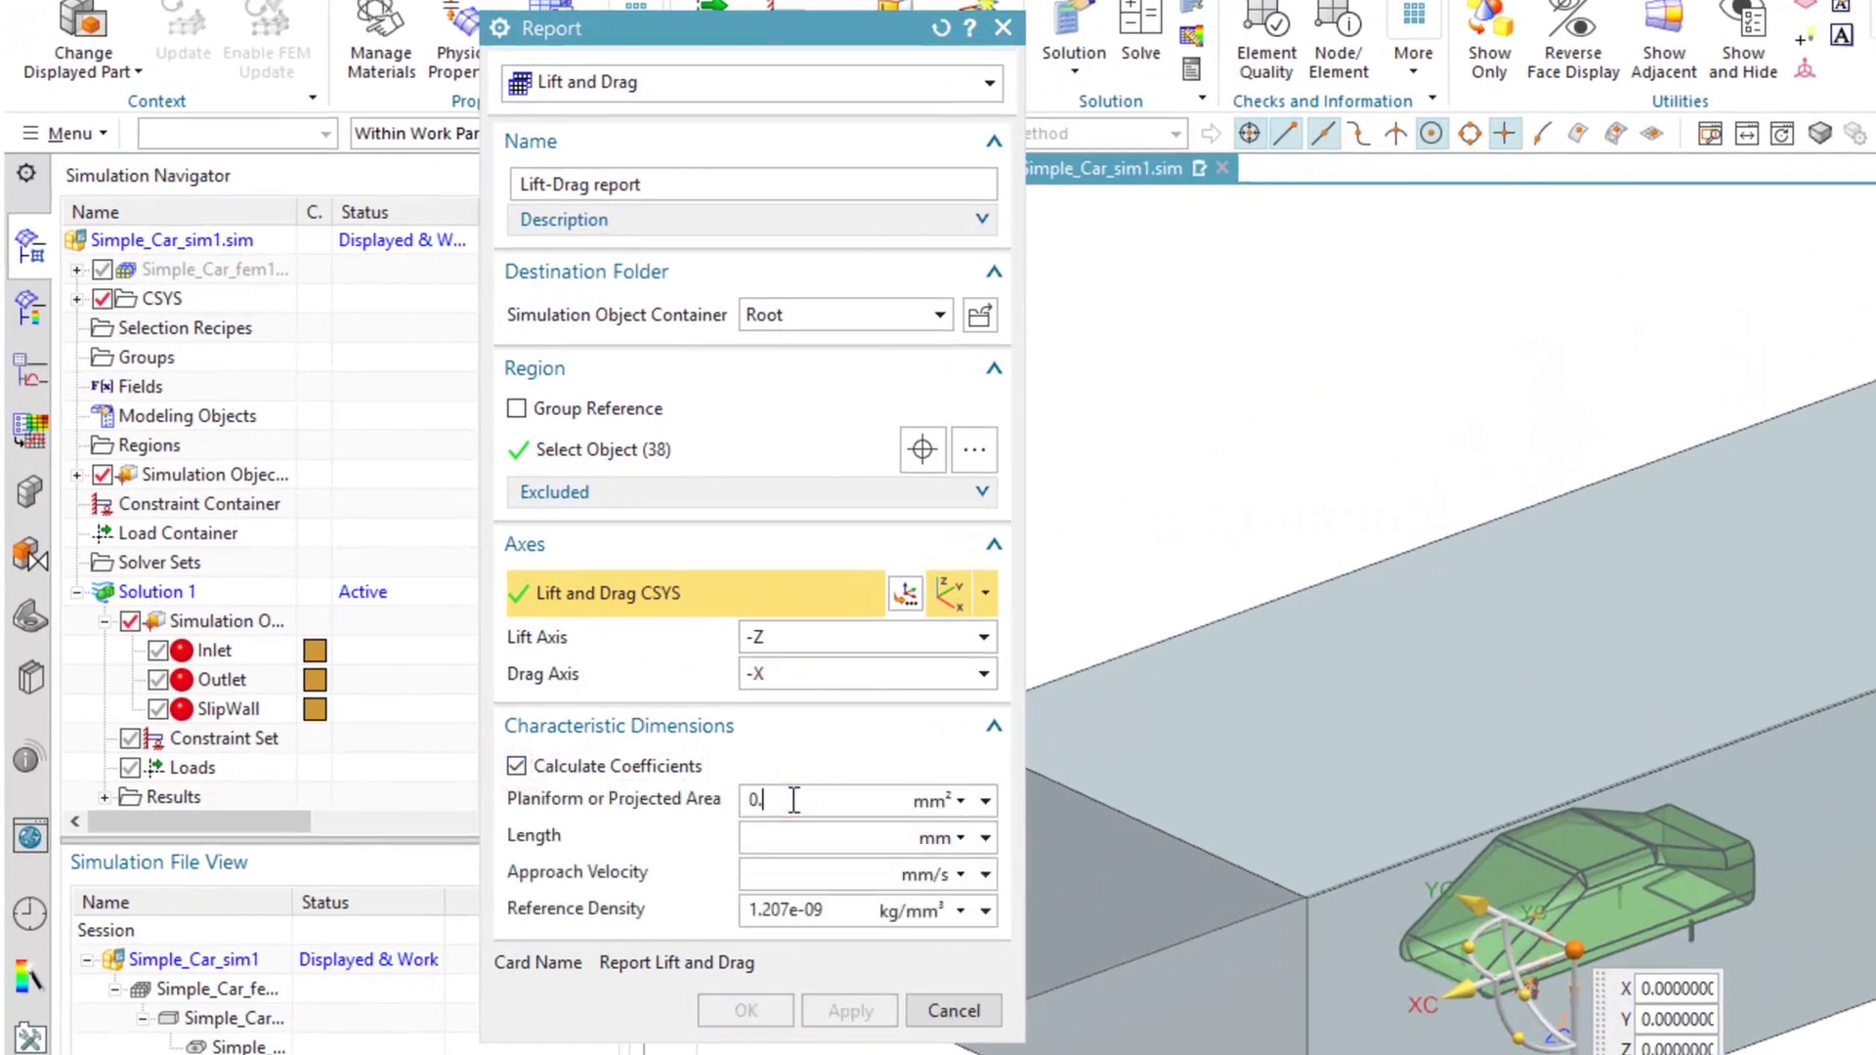
text(0.1)
click(960, 801)
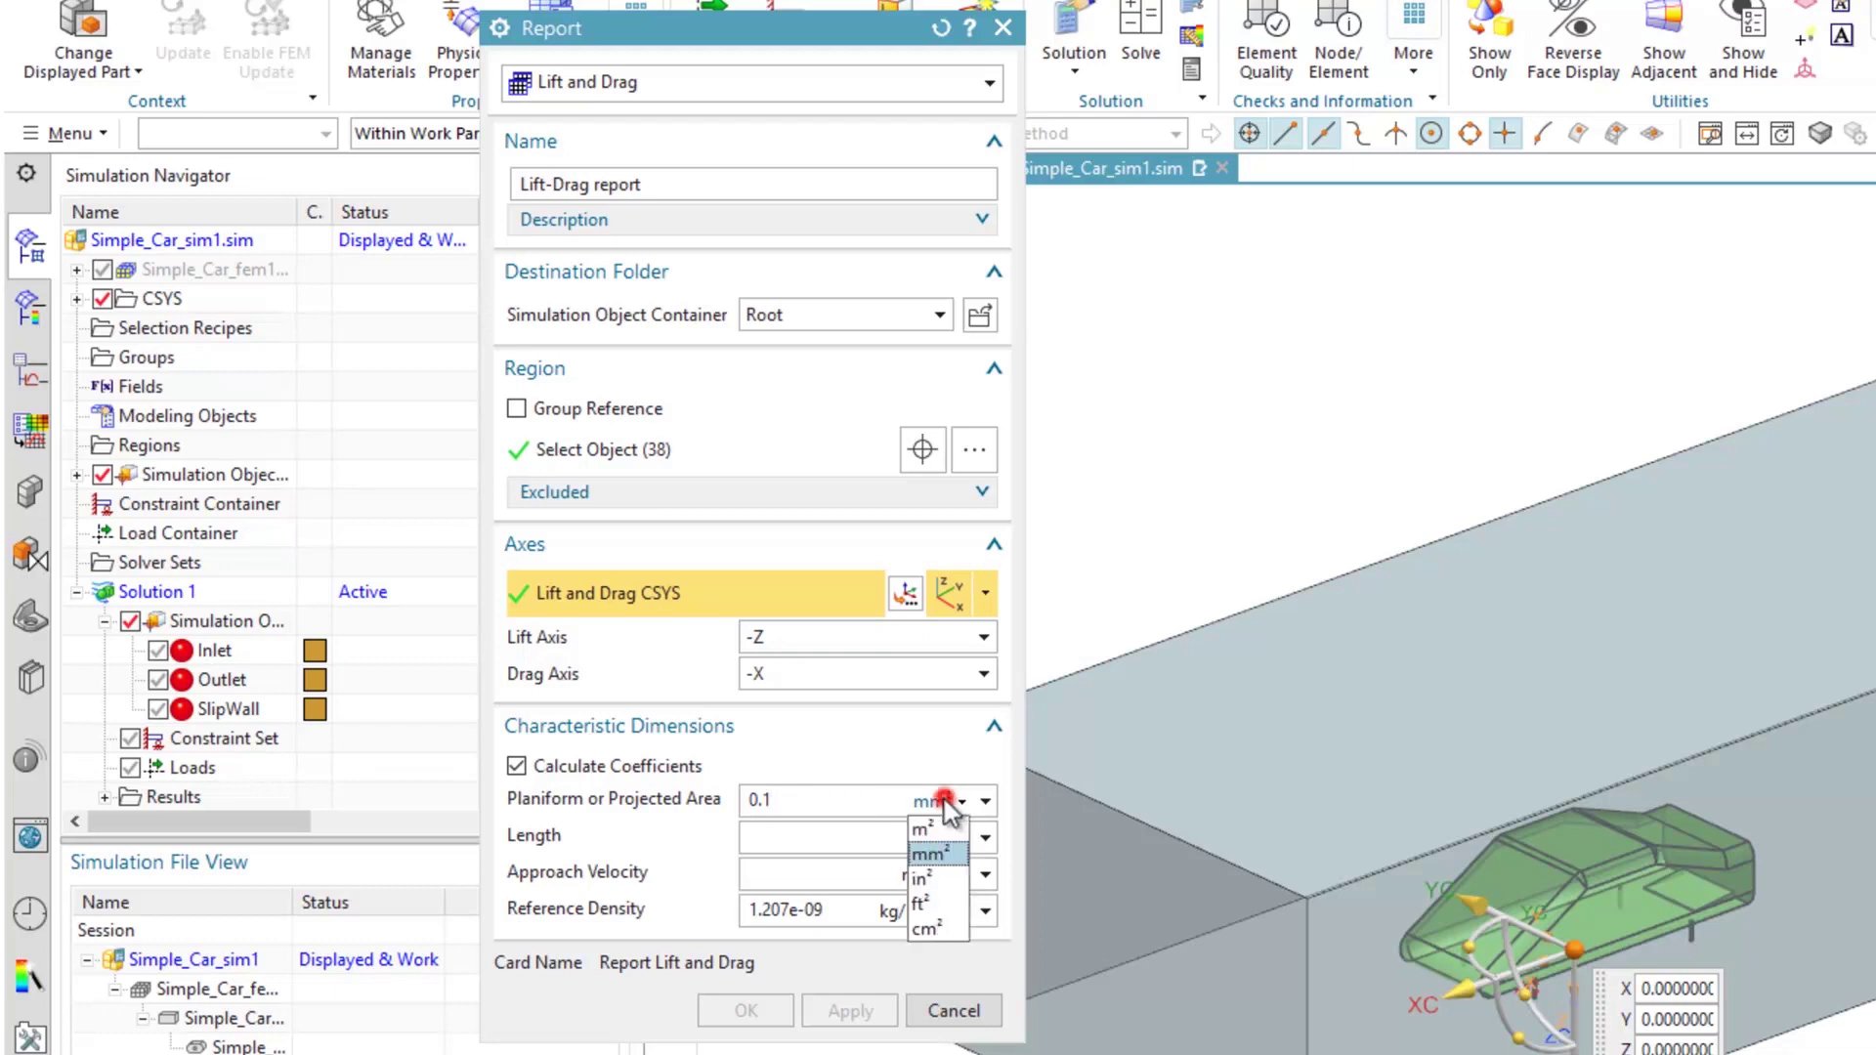
click(933, 842)
click(784, 842)
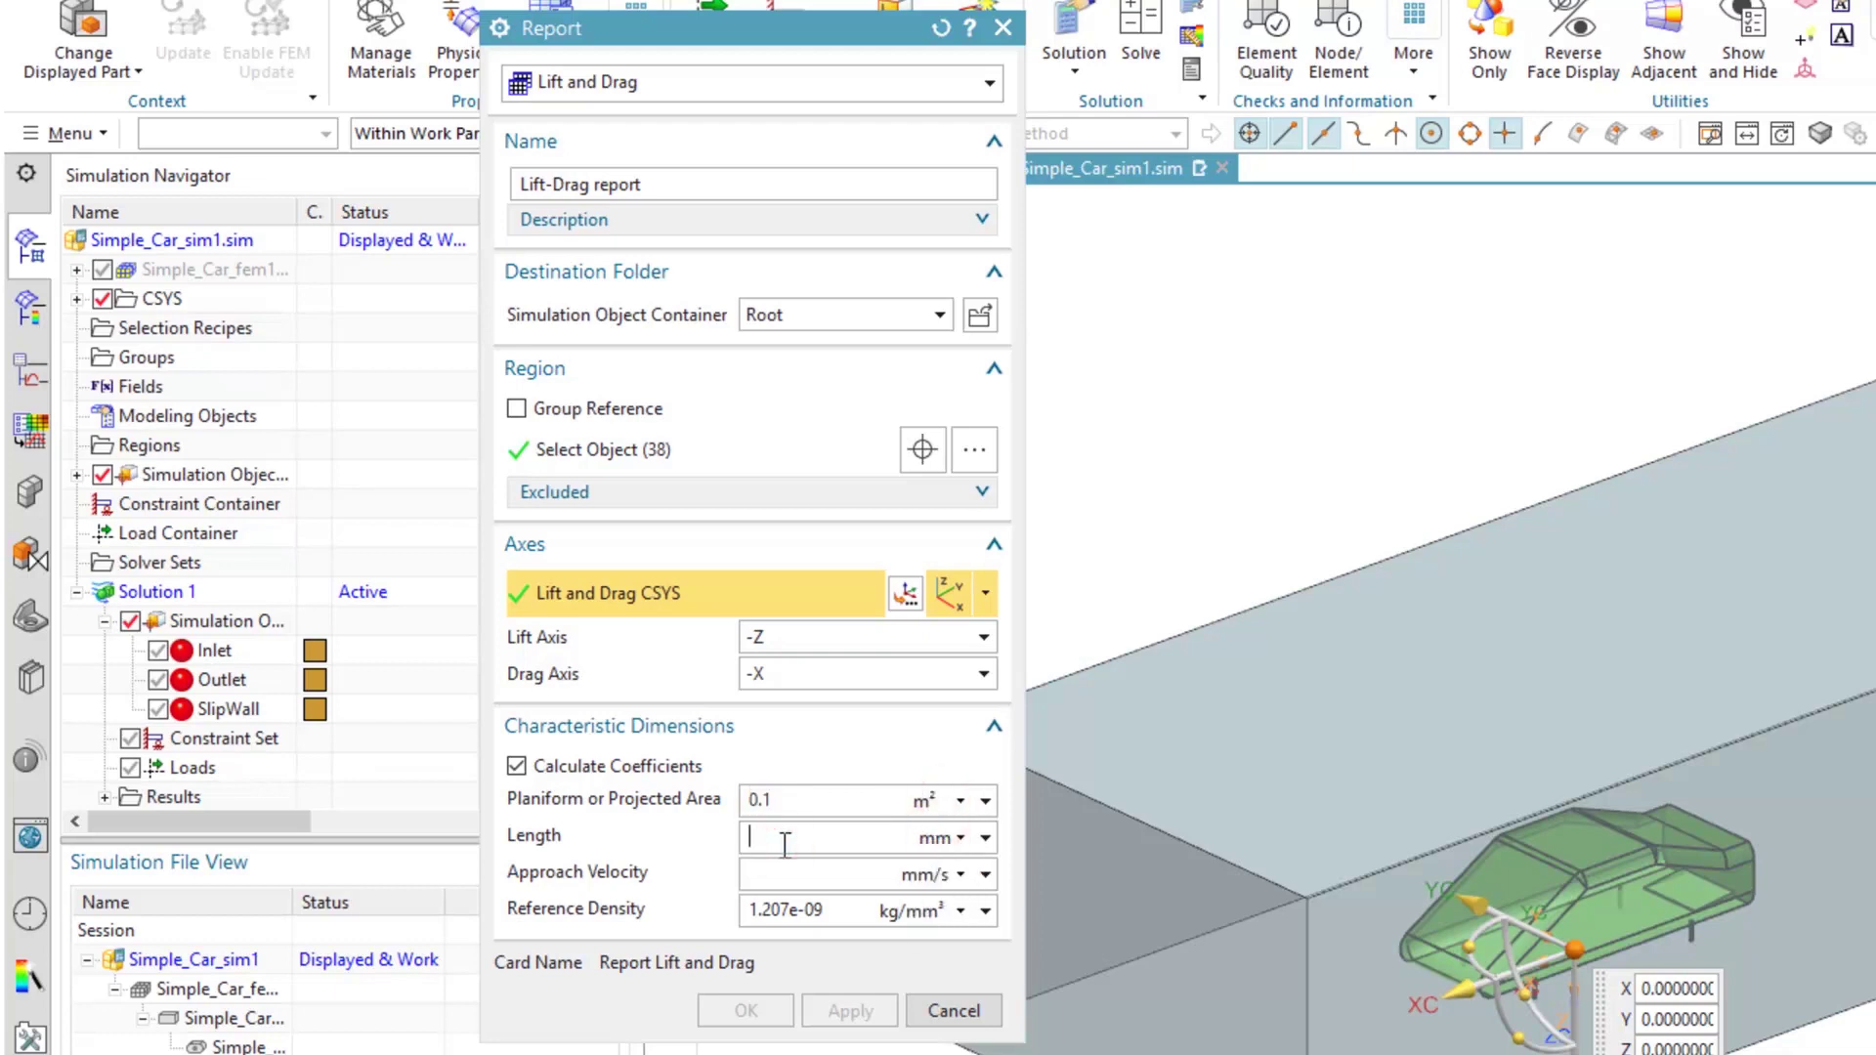
click(959, 837)
click(943, 870)
click(986, 840)
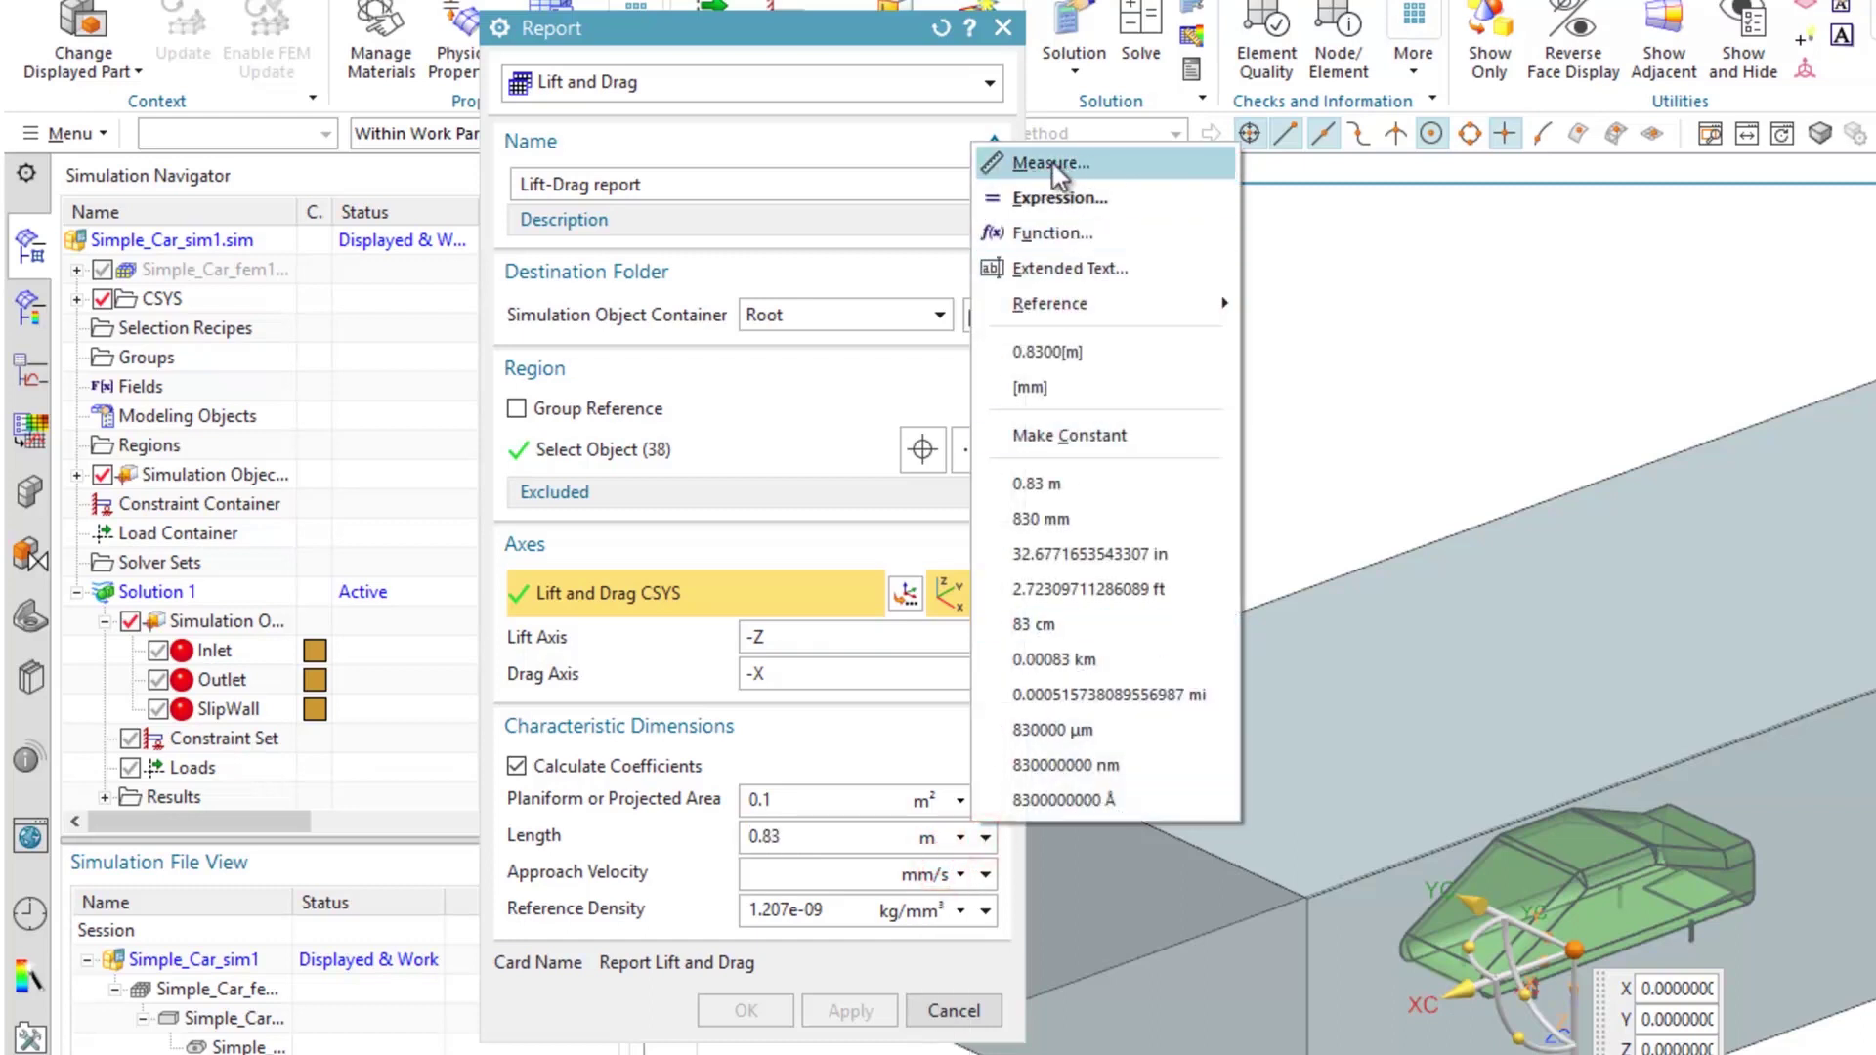
Set the approach velocity to 20 m/s, create the report, and highlight its car faces to check them
click(804, 879)
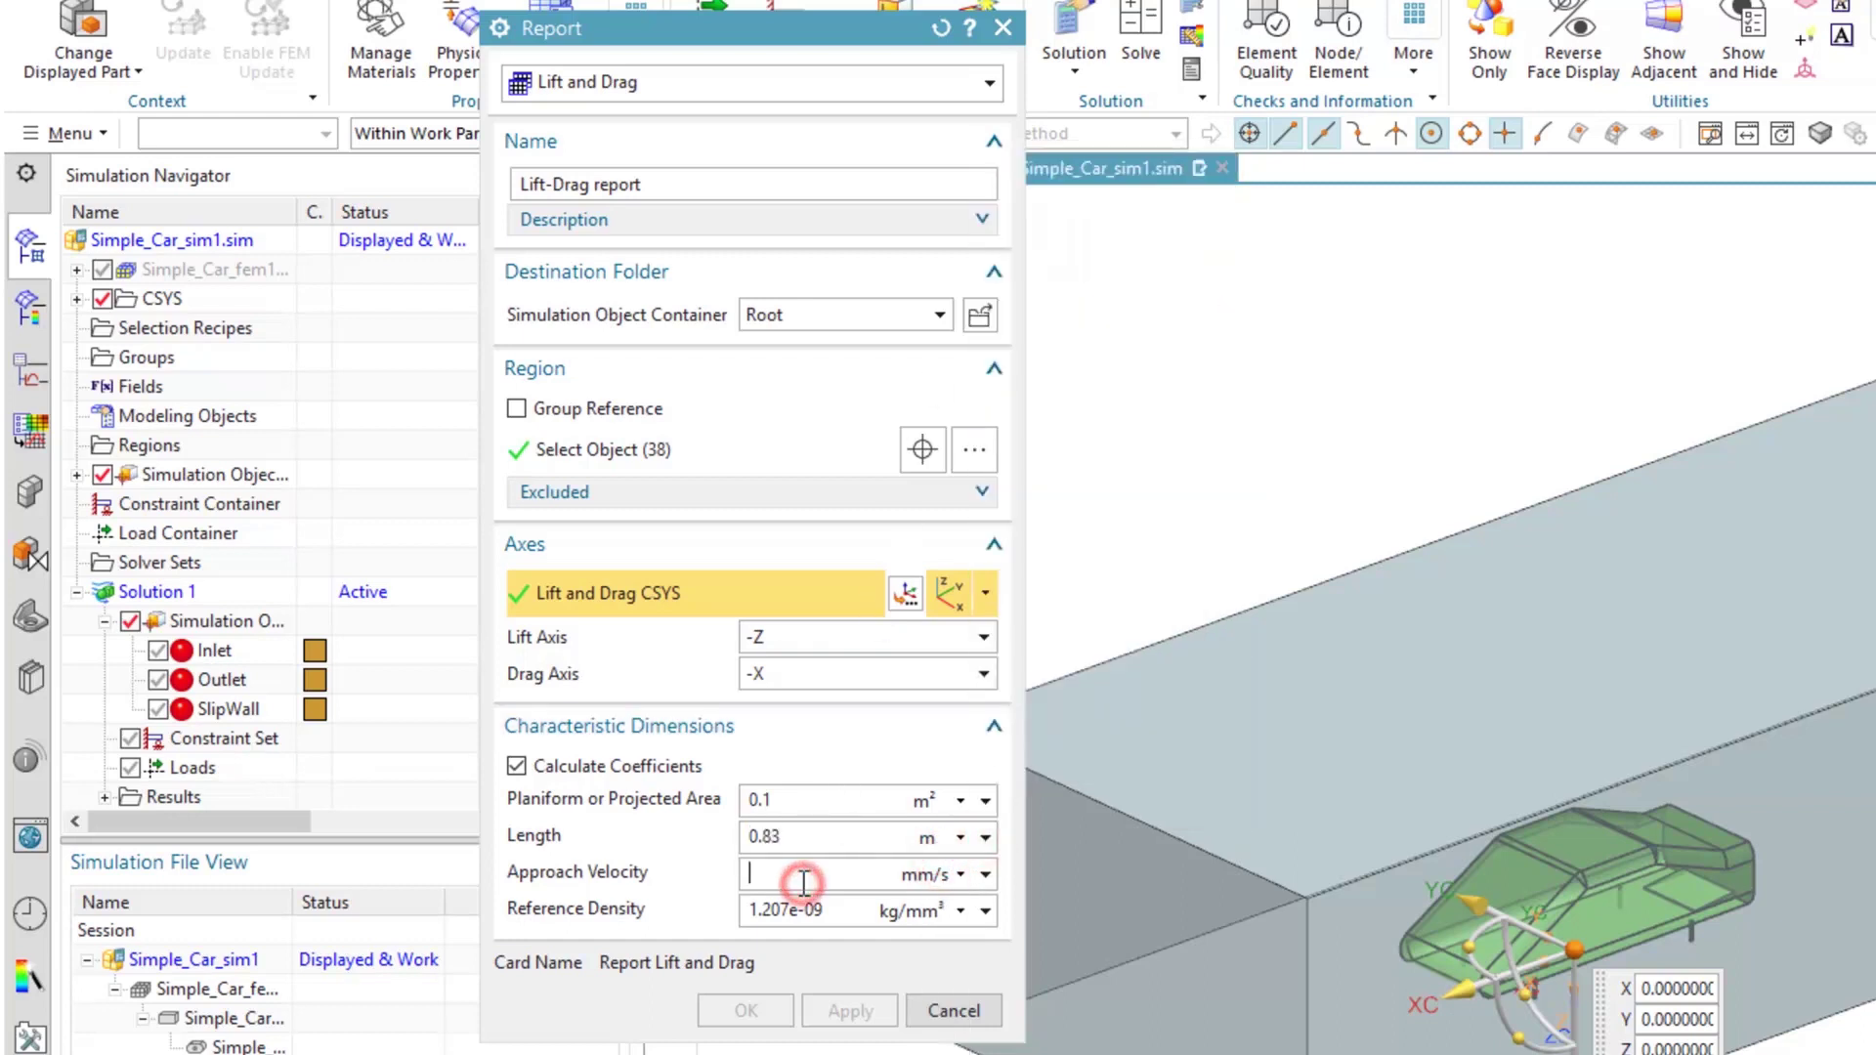
text(20)
click(960, 874)
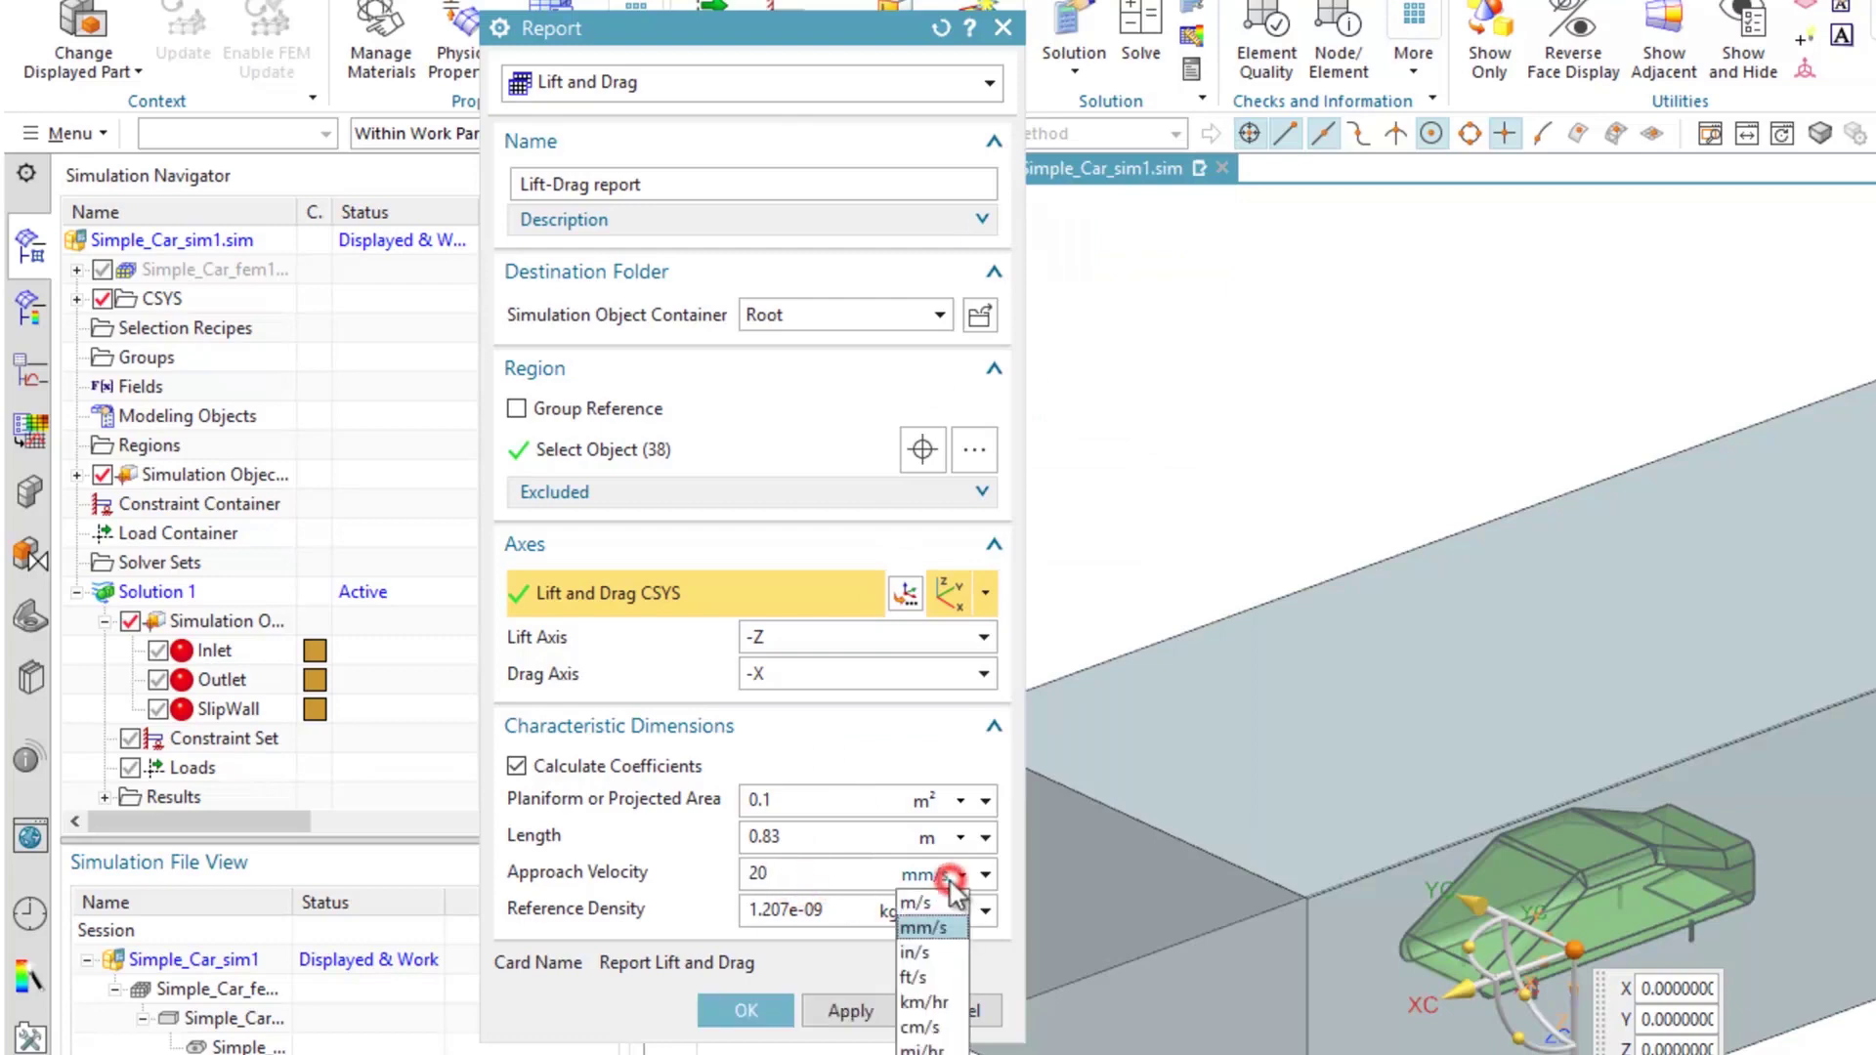
click(943, 894)
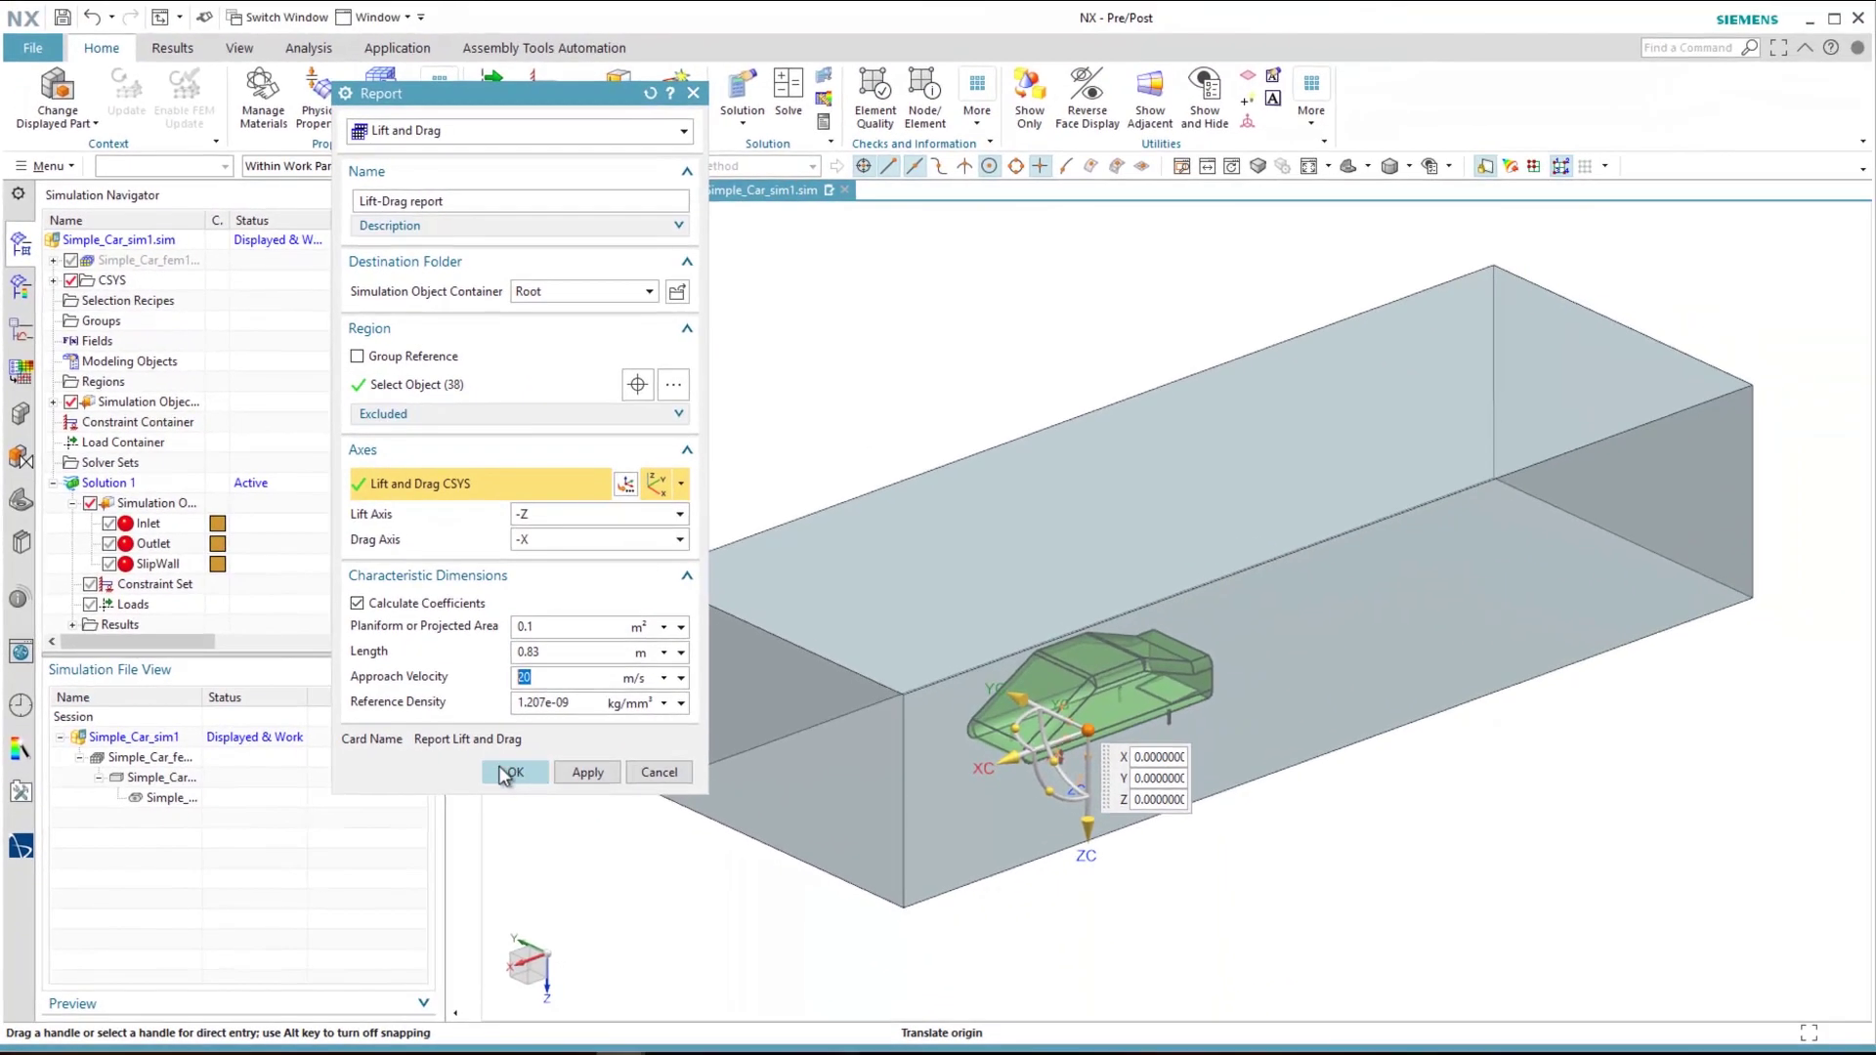
click(510, 772)
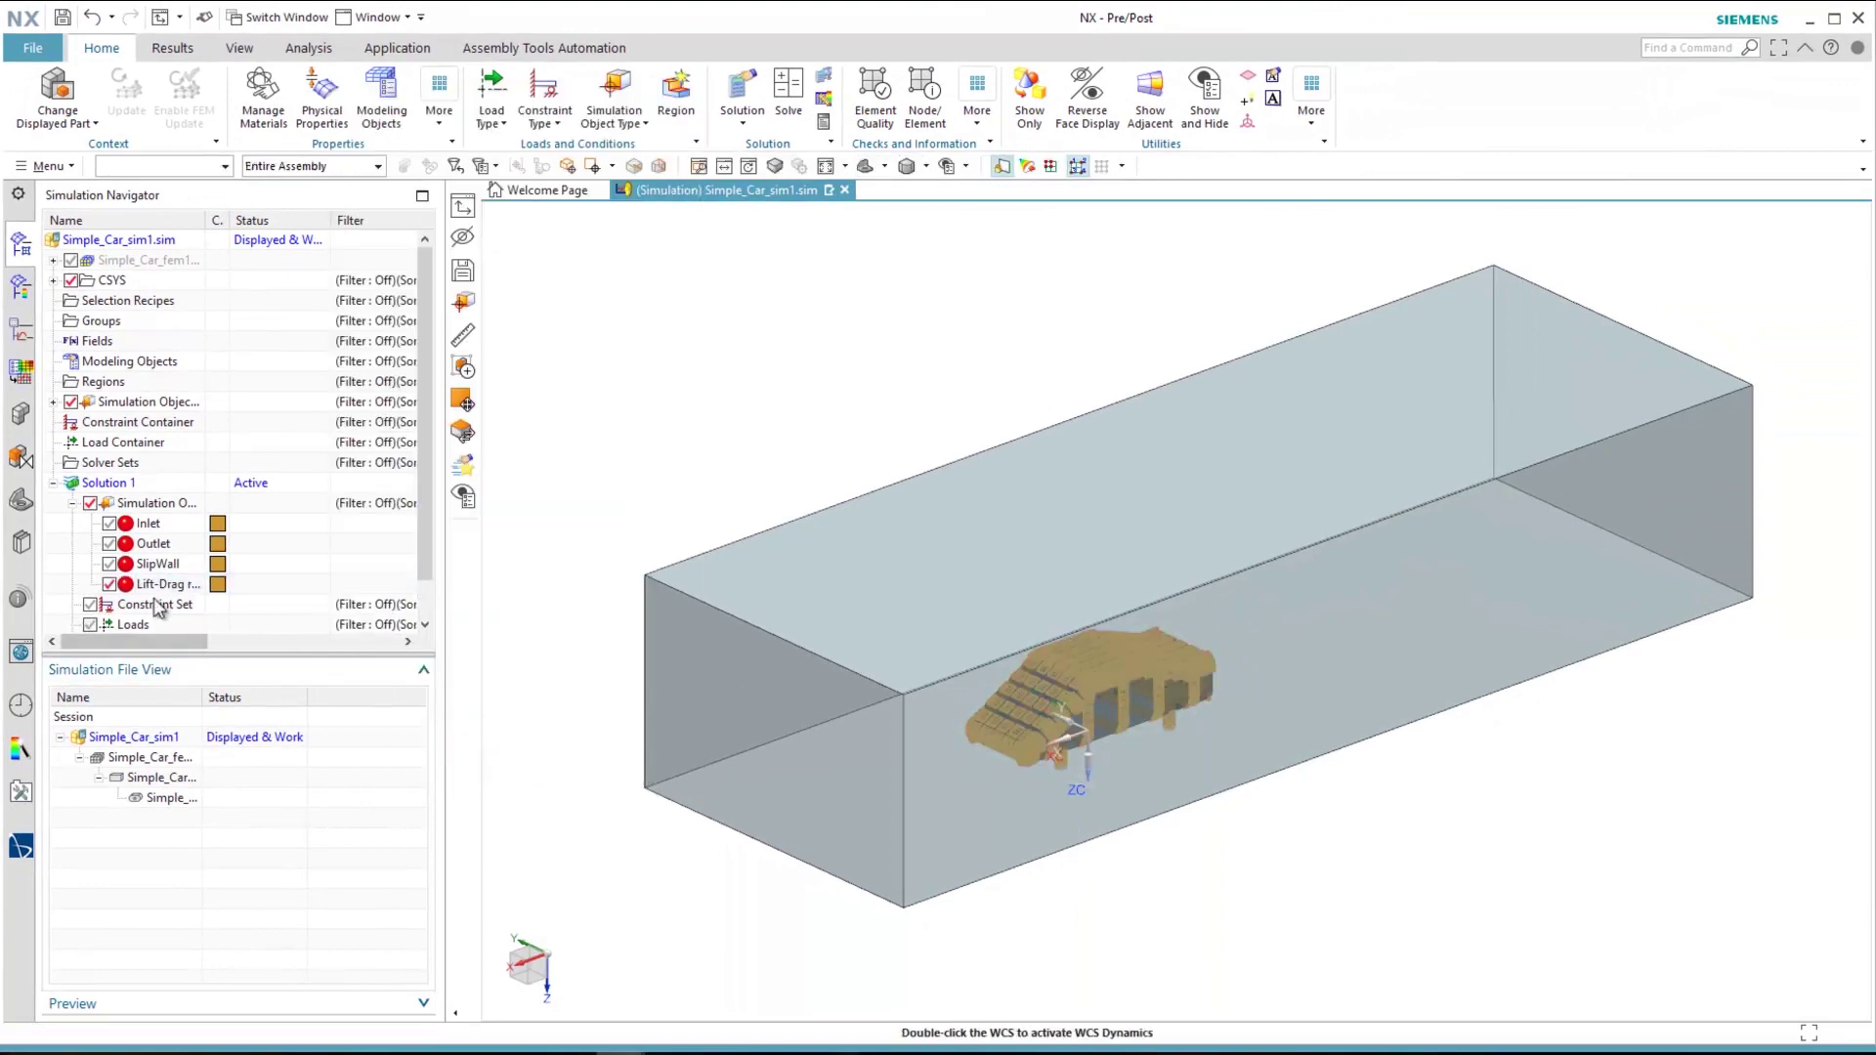
click(162, 586)
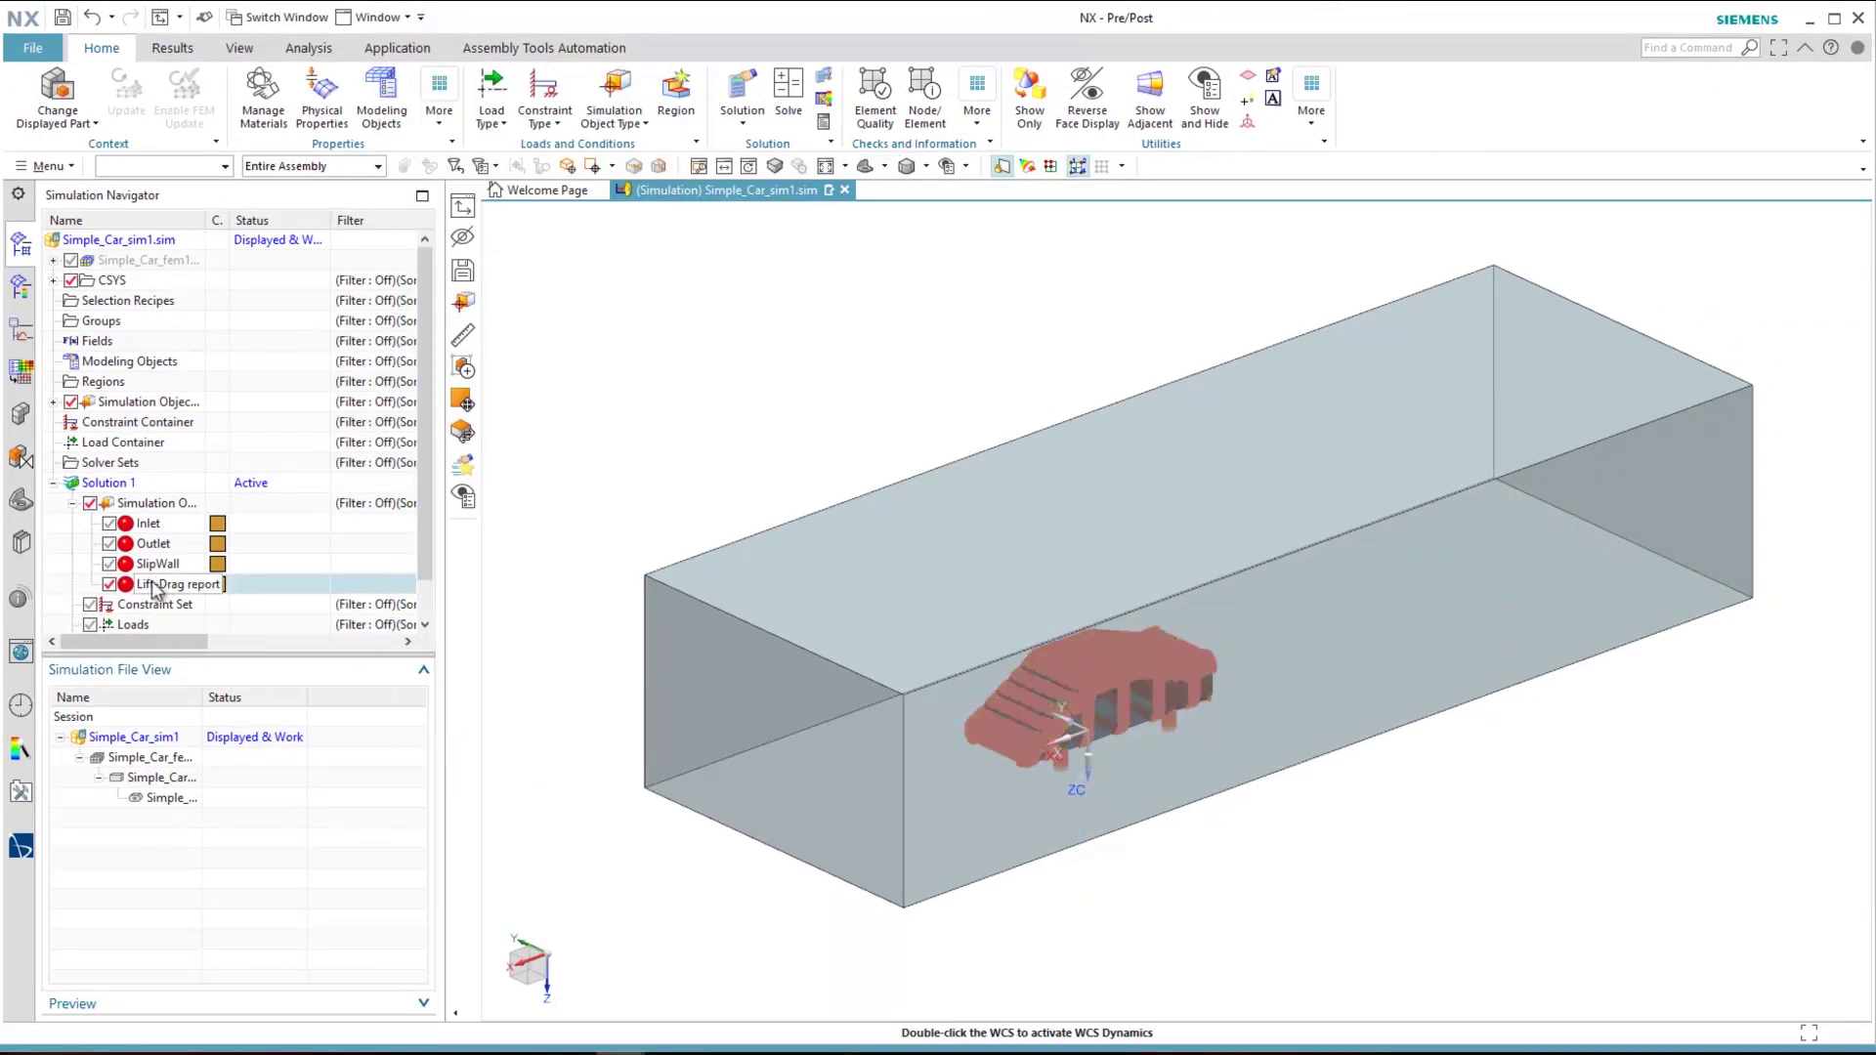
key(Escape)
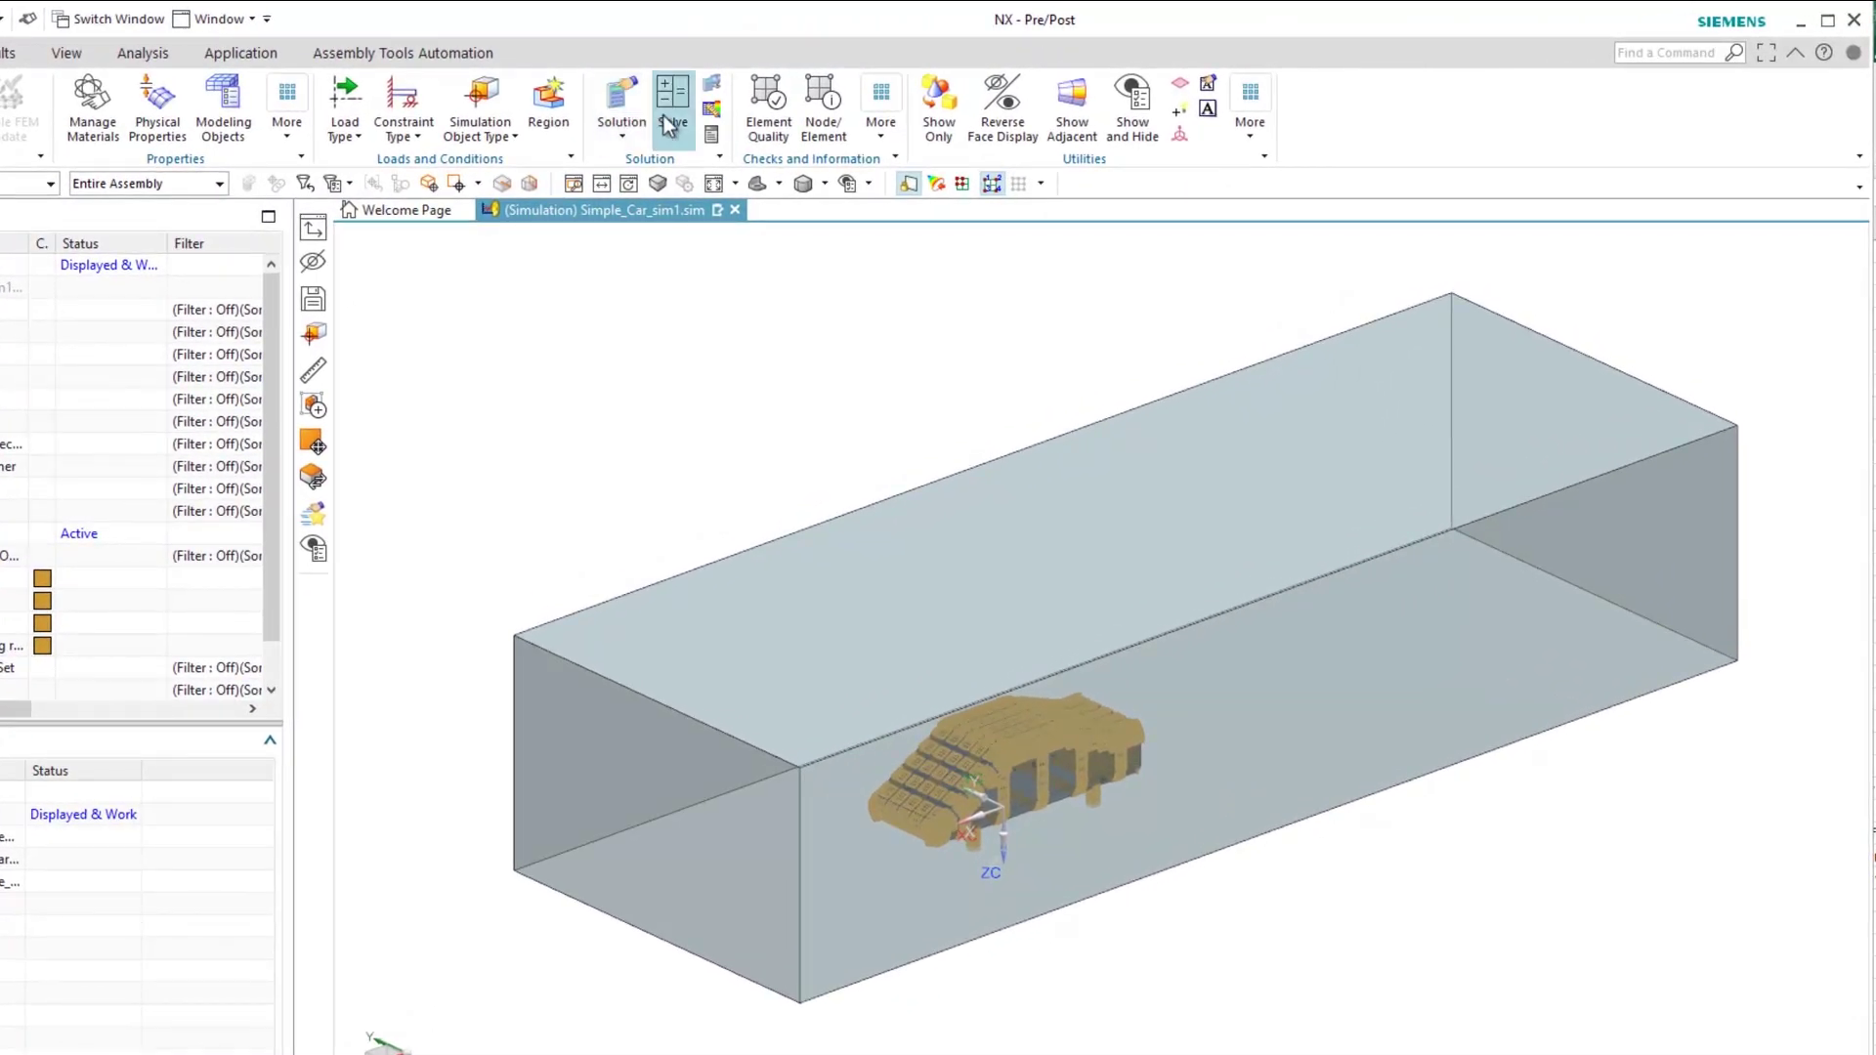
Solve the simulation with the model setup check enabled, and close the convergence graph, solution monitor and job monitor once it is done
click(668, 124)
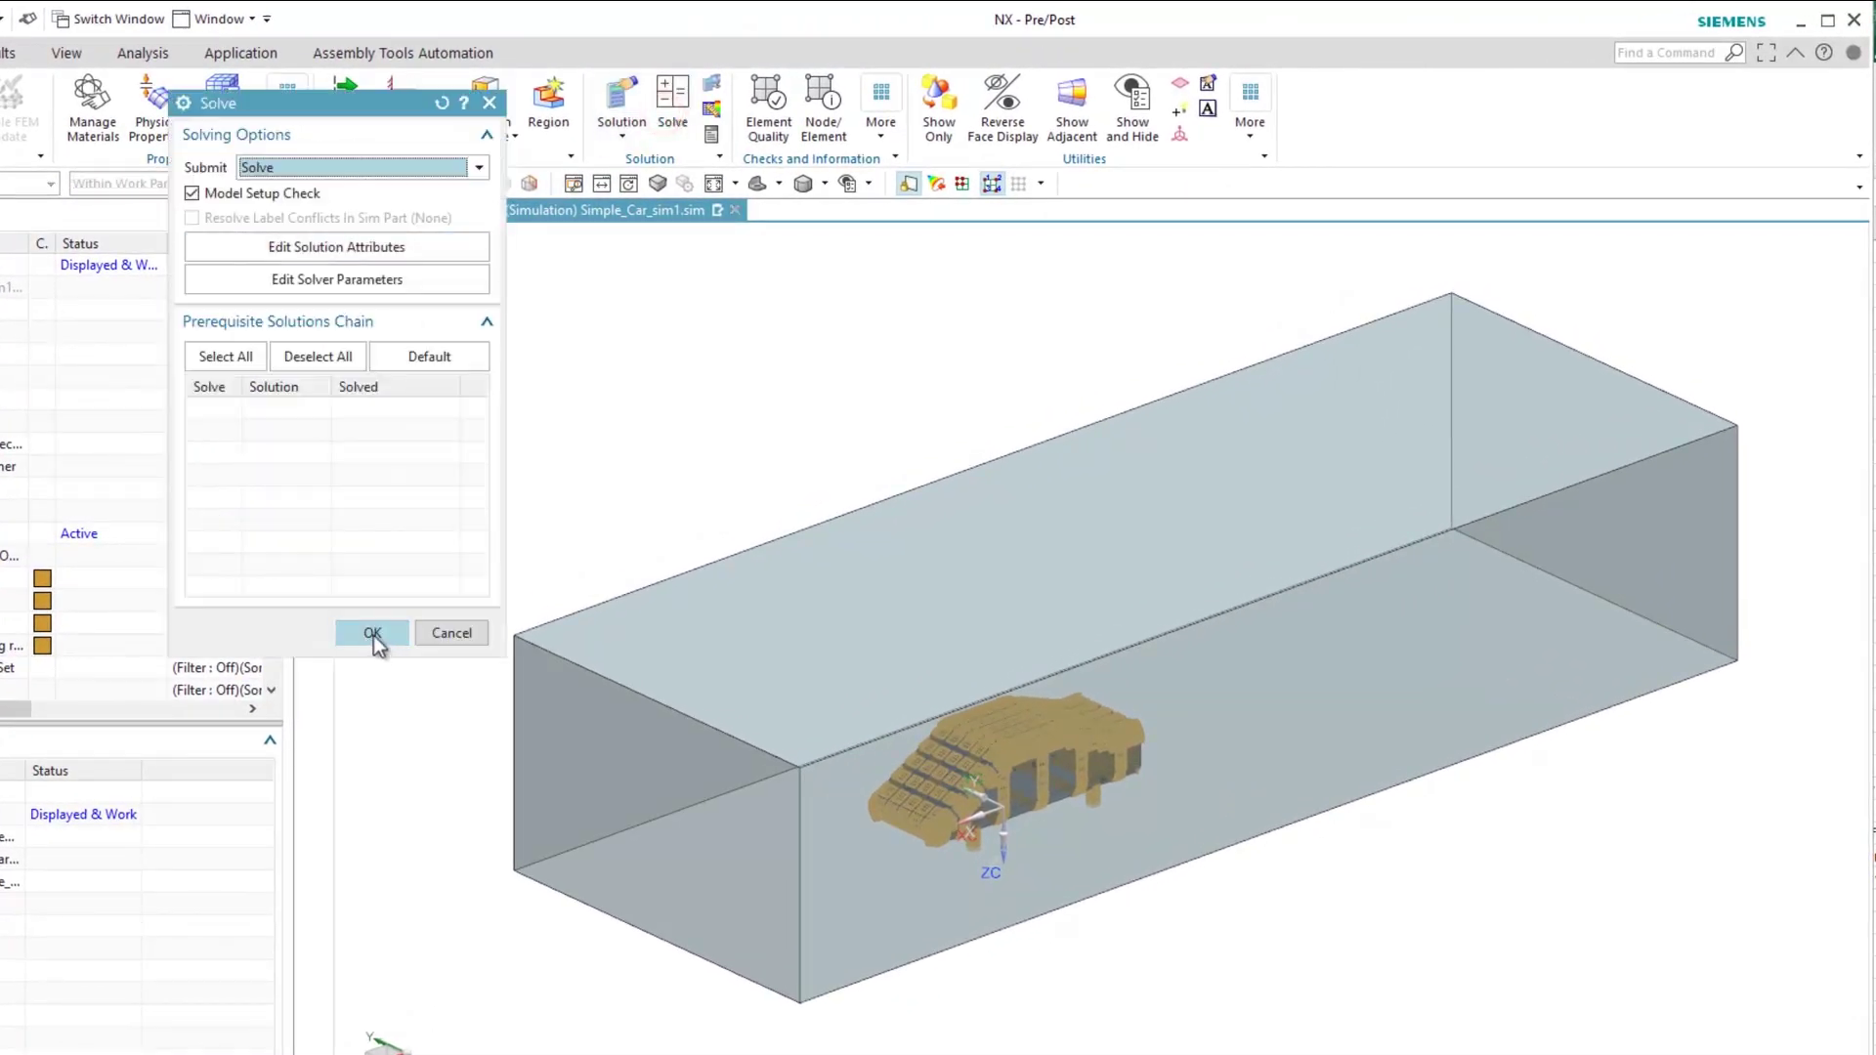
click(372, 633)
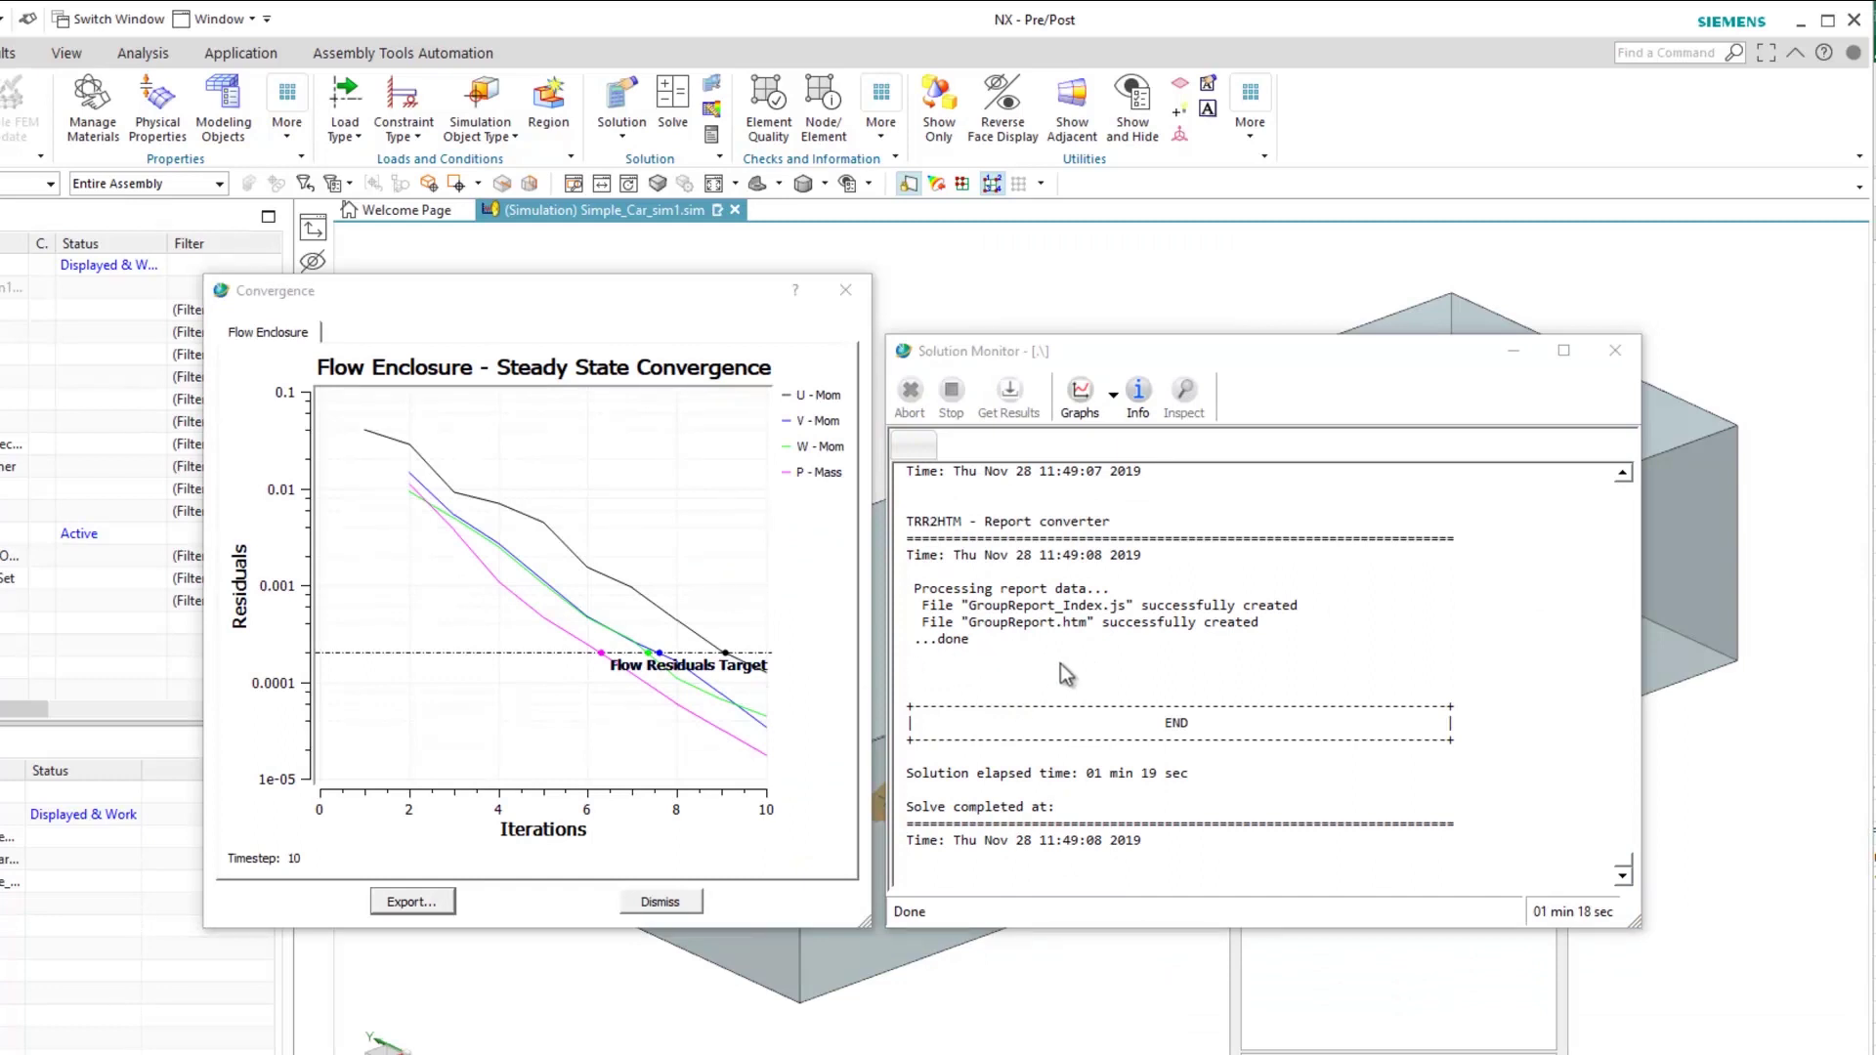
click(861, 303)
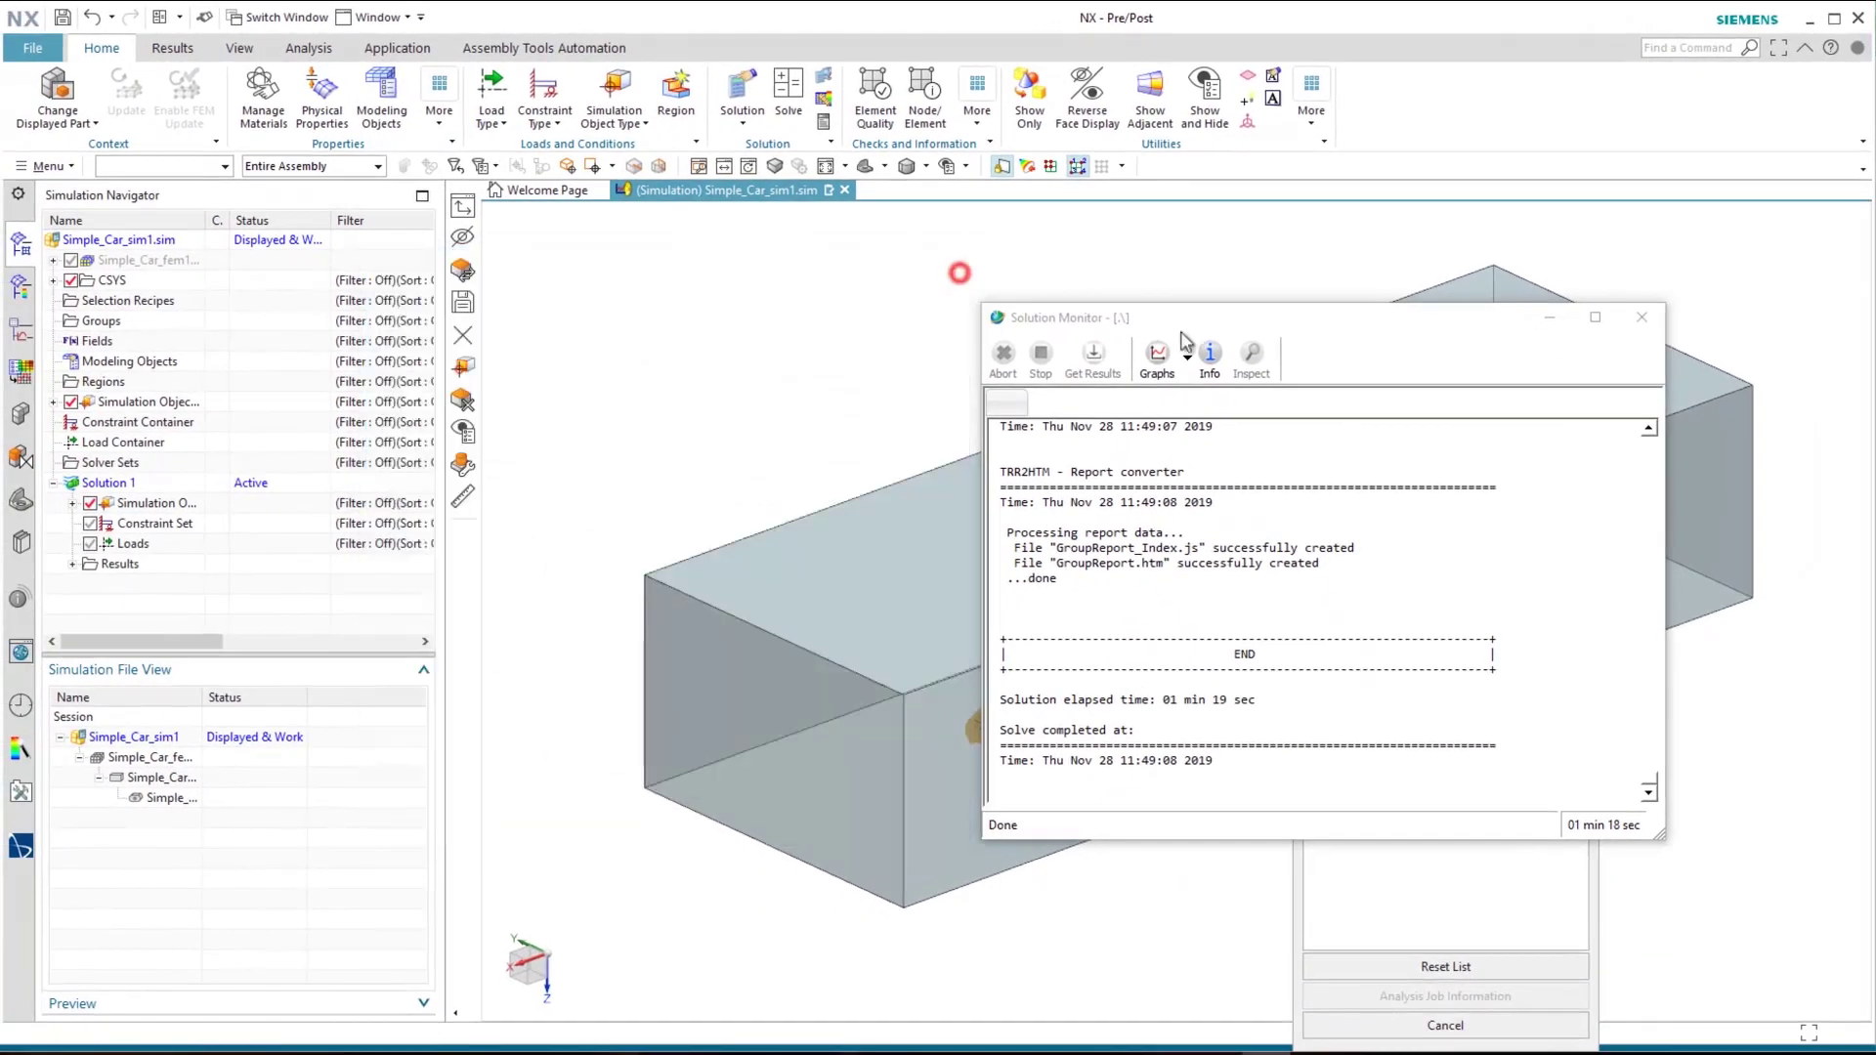
click(1642, 317)
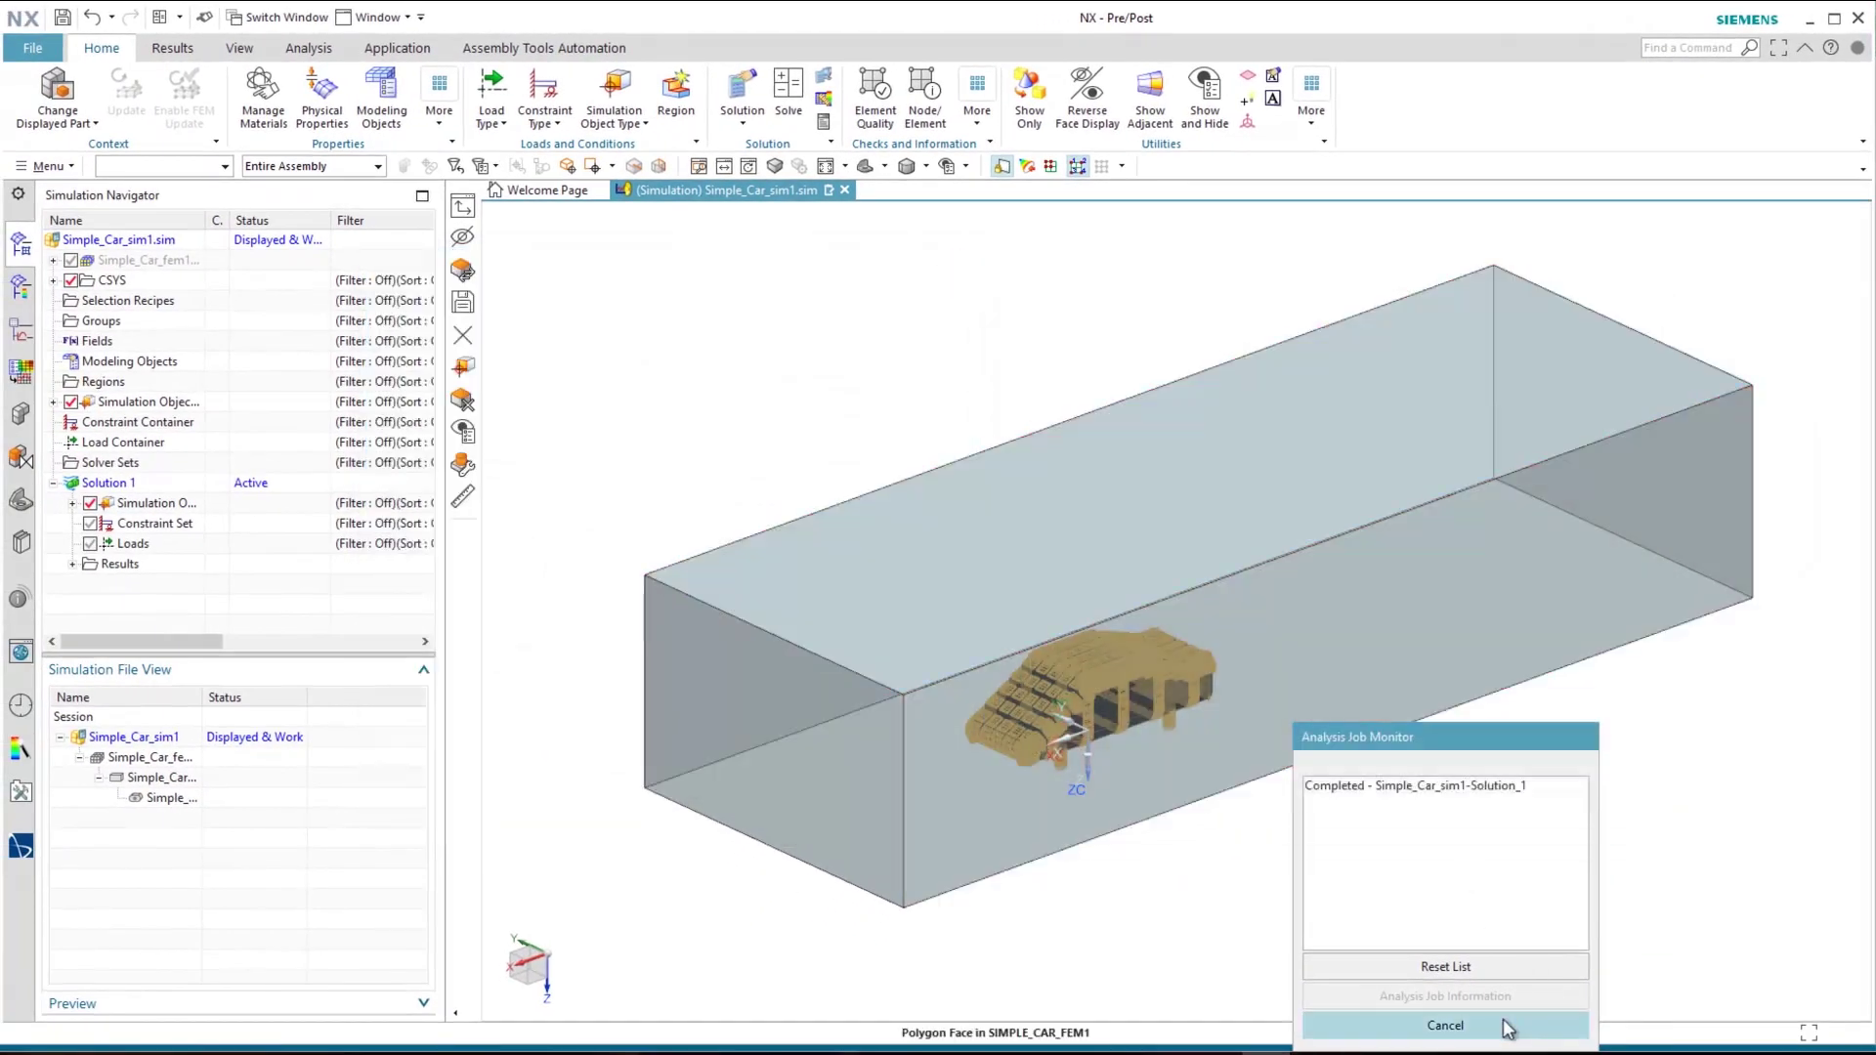
click(1500, 1024)
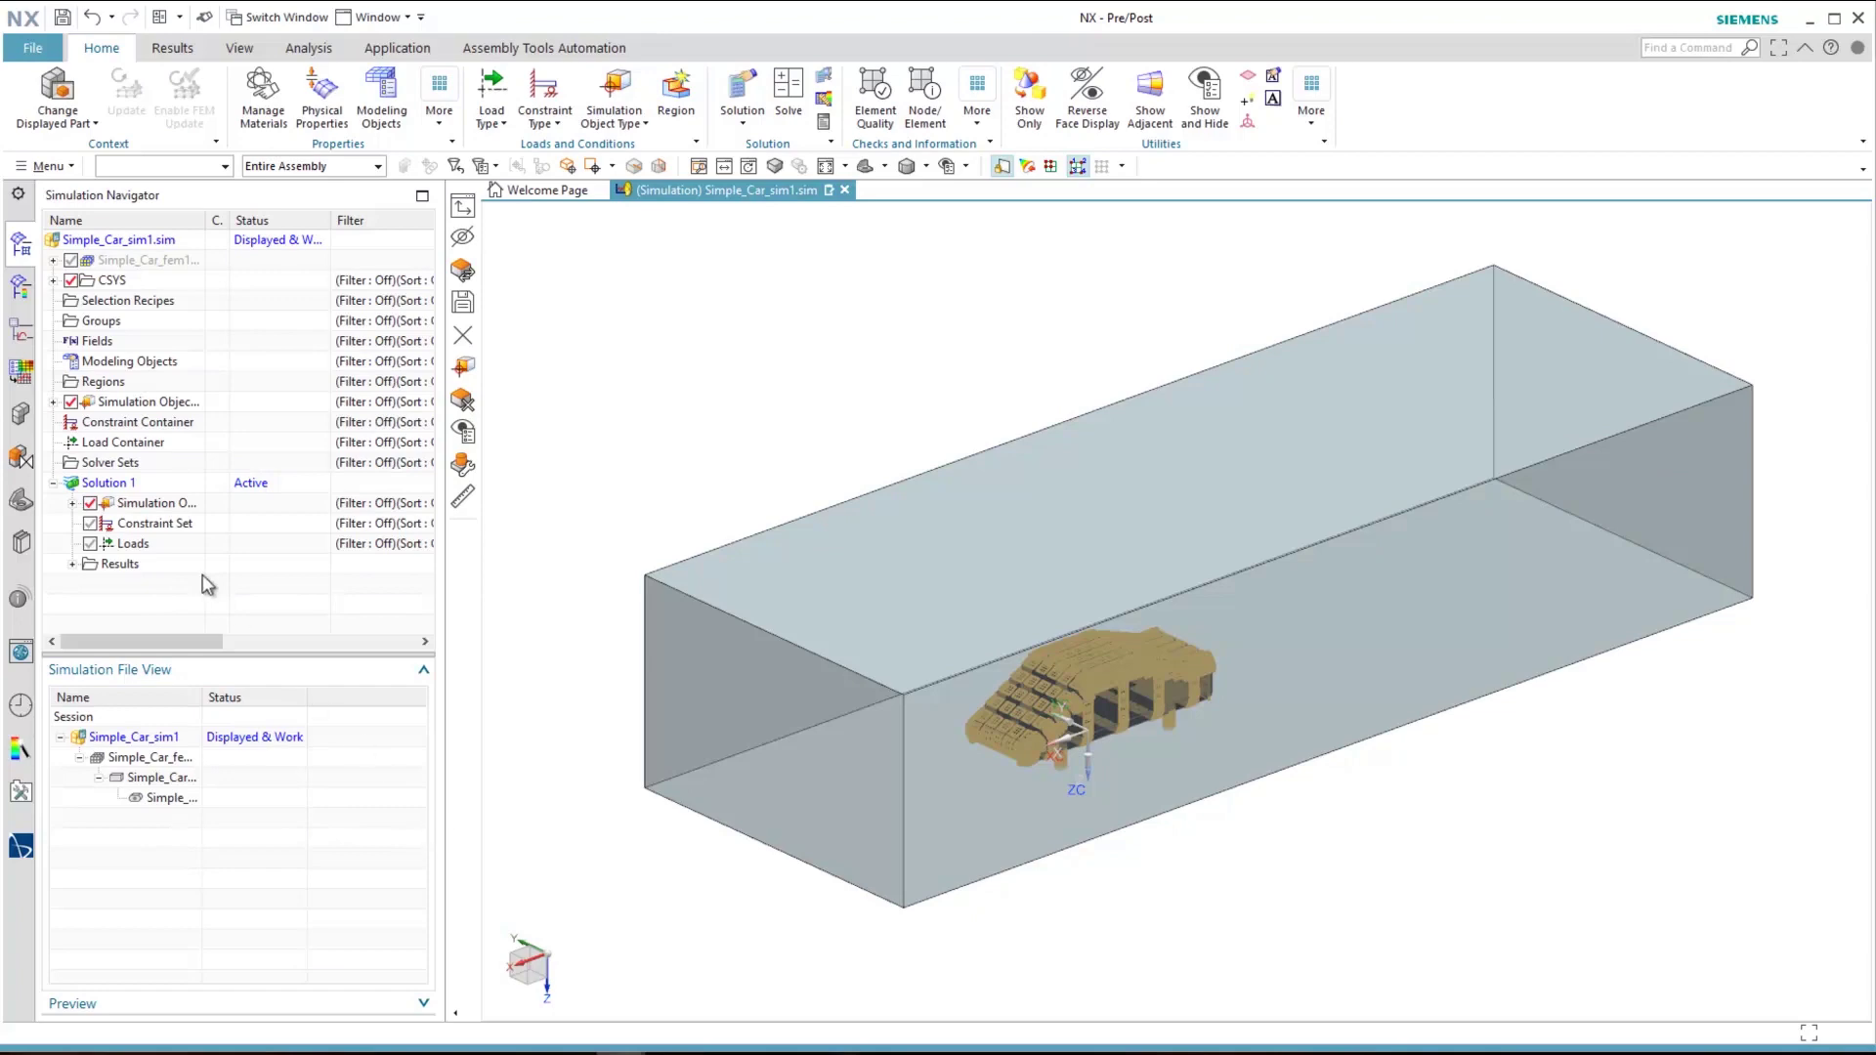
Load Solution 1's flow results and plot the element-nodal velocity as a contour on the model
click(73, 564)
click(127, 583)
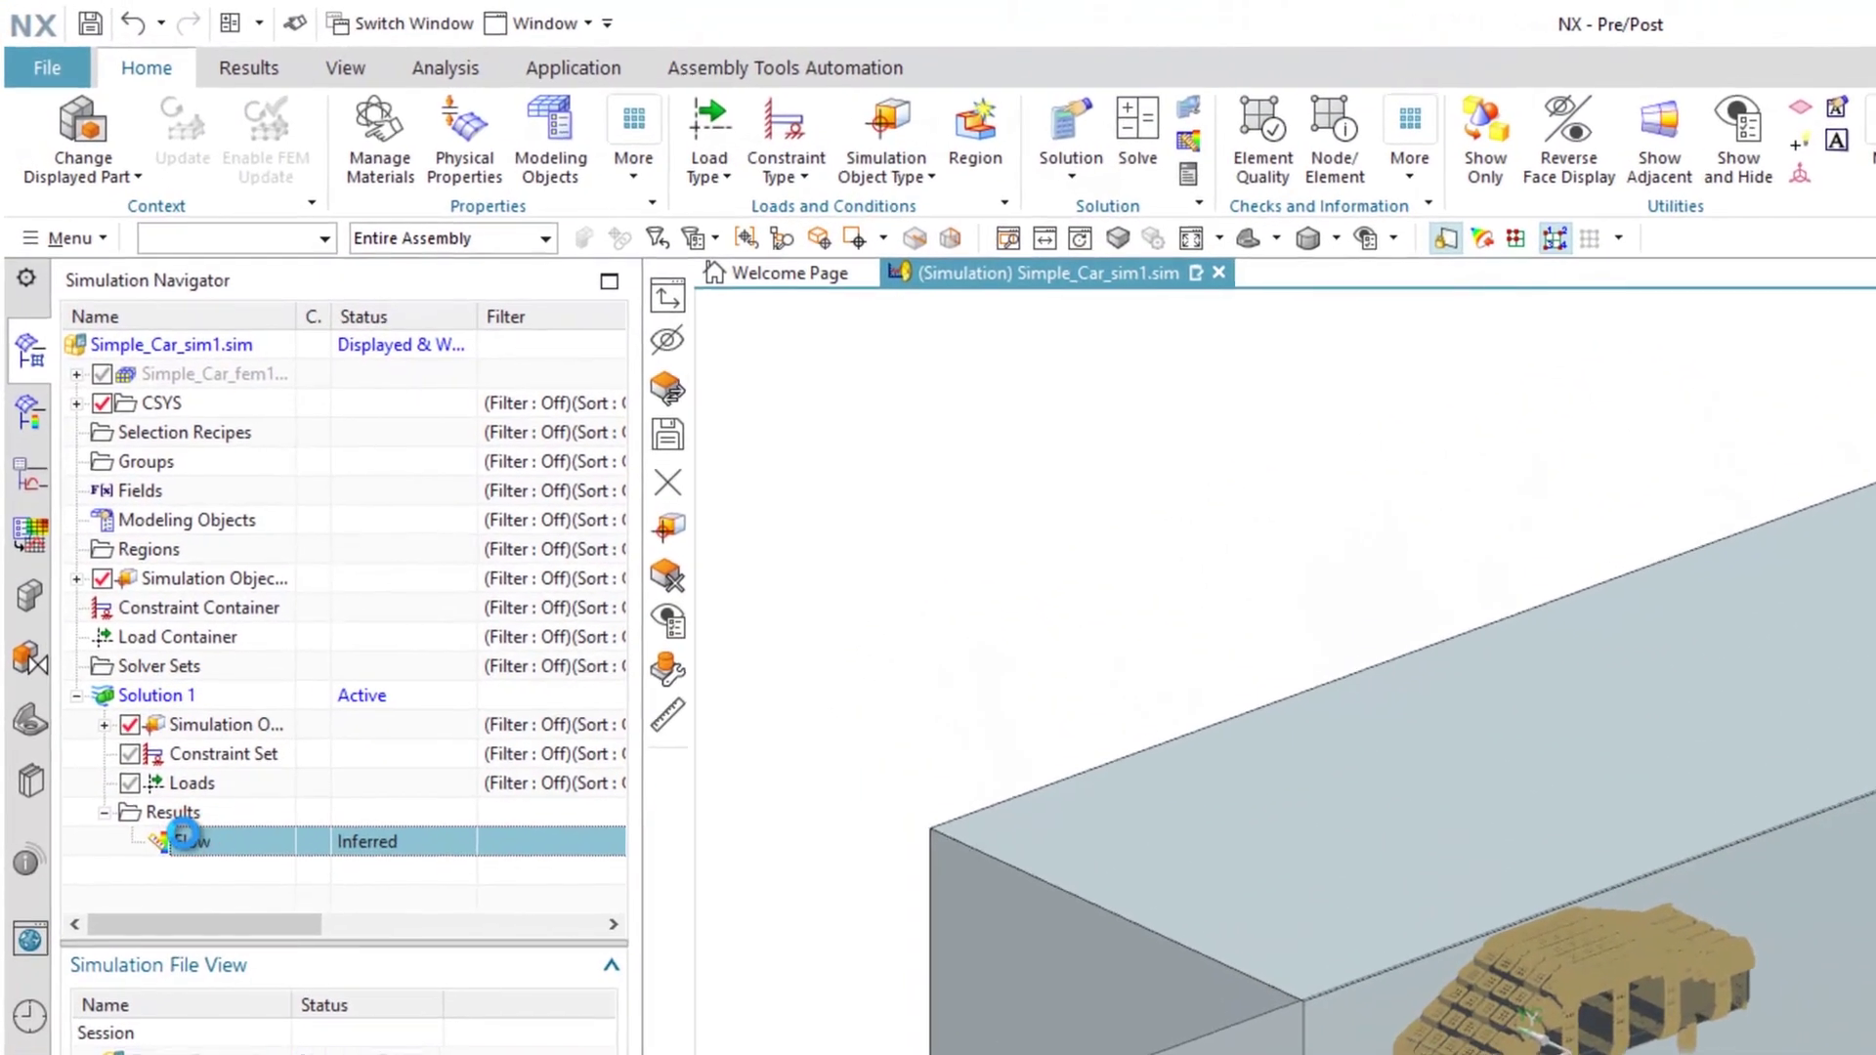
double_click(184, 838)
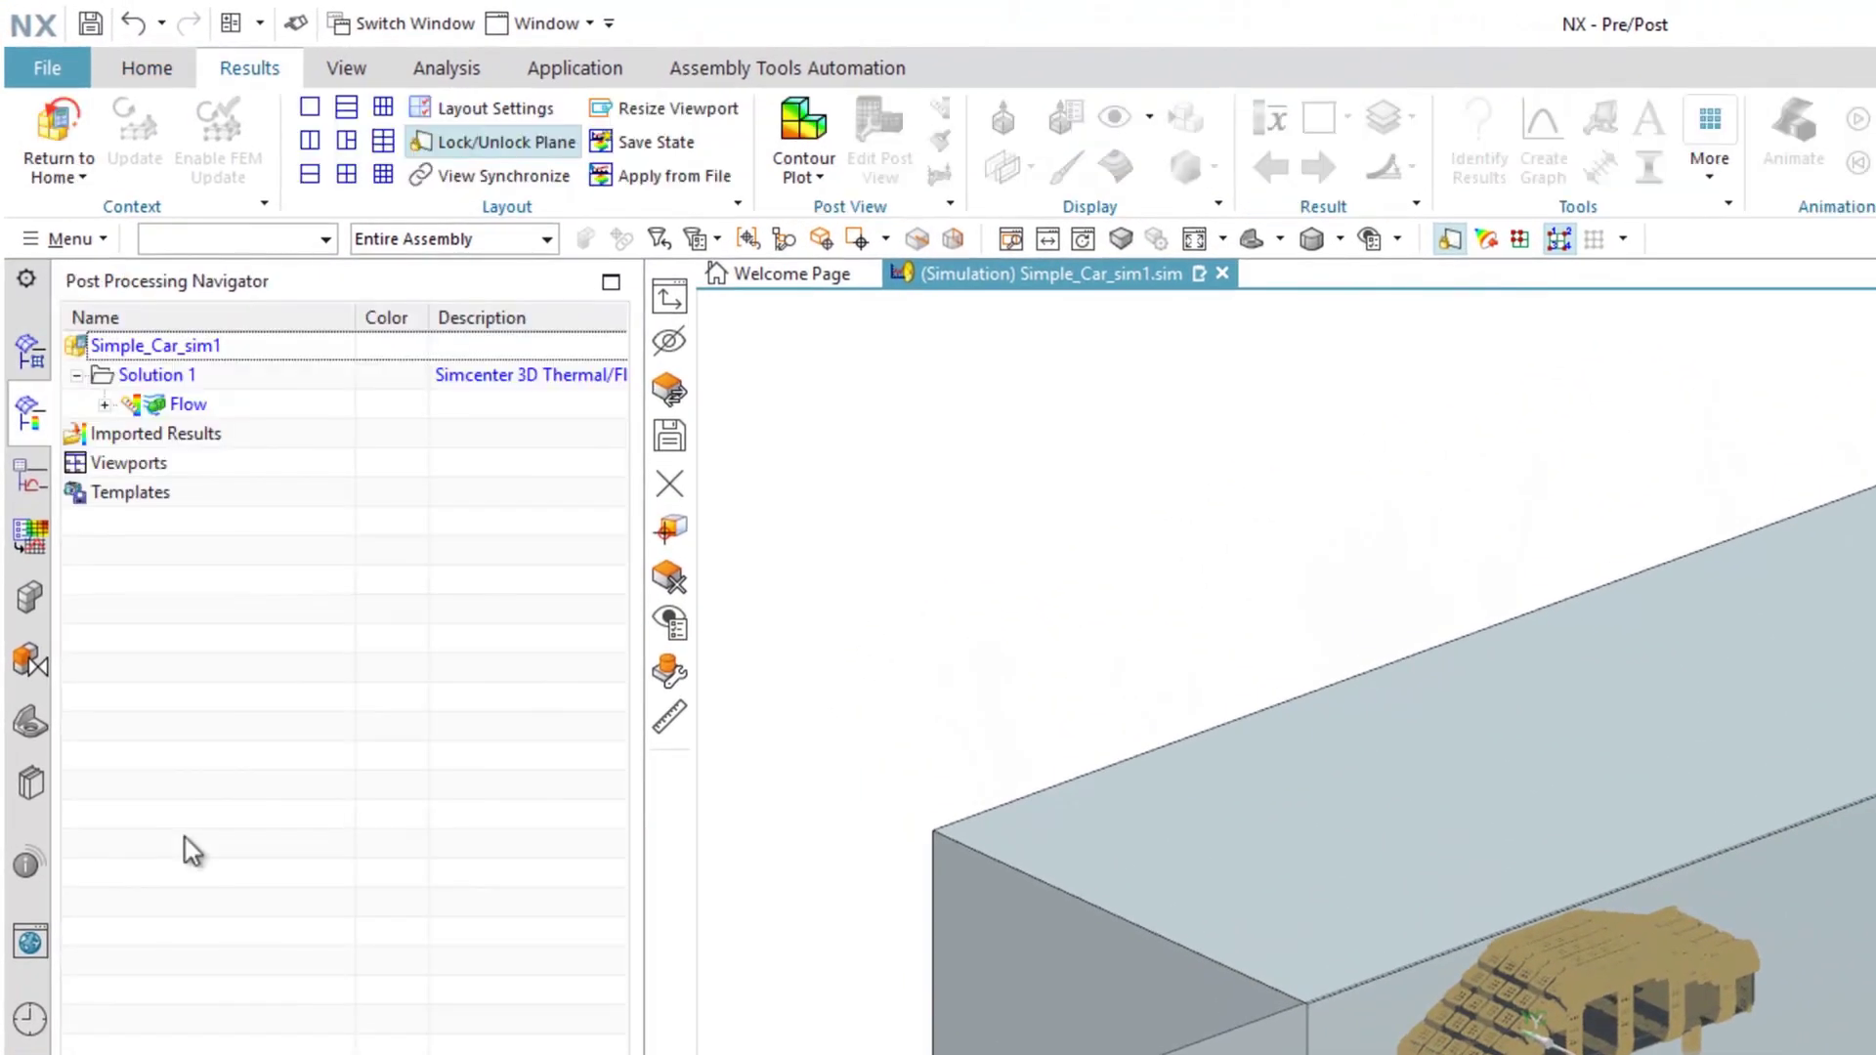
click(104, 404)
double_click(221, 438)
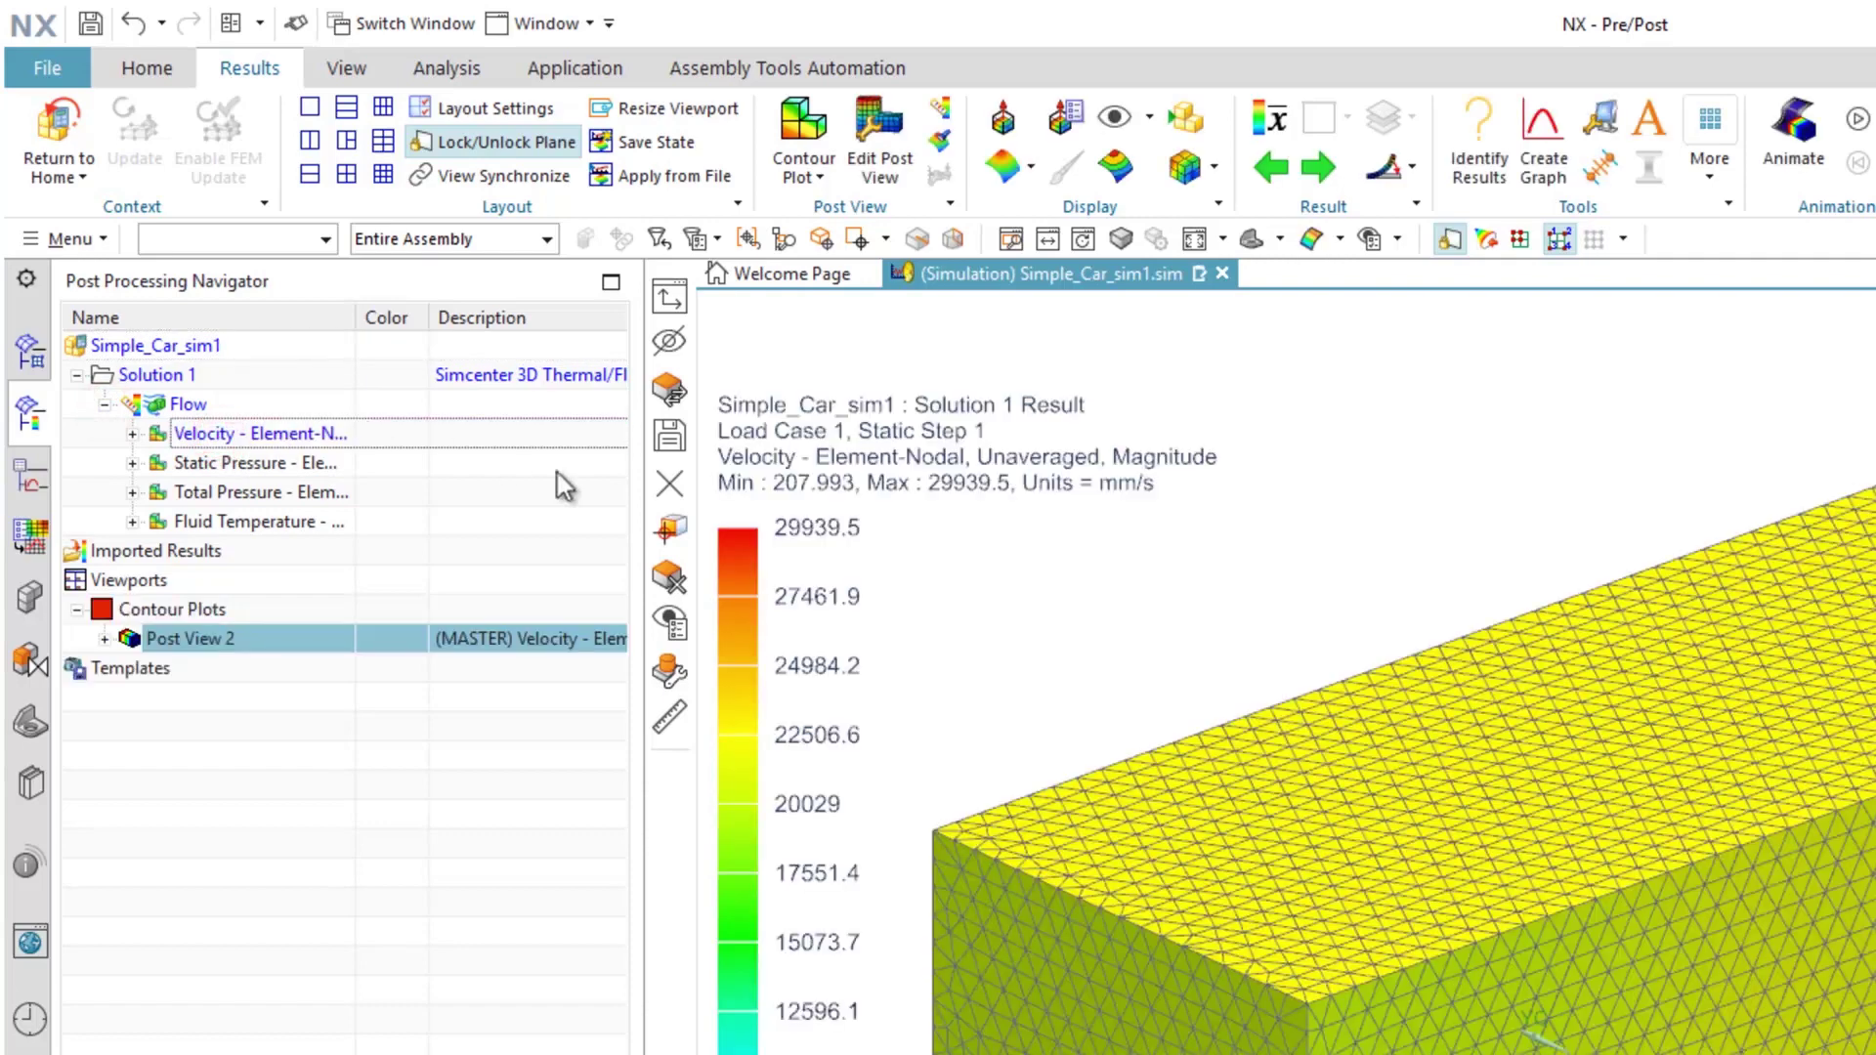
Cut the velocity plot with an Absolute Cartesian plane along YC at Y = 0, using the Negative cut side
click(1003, 119)
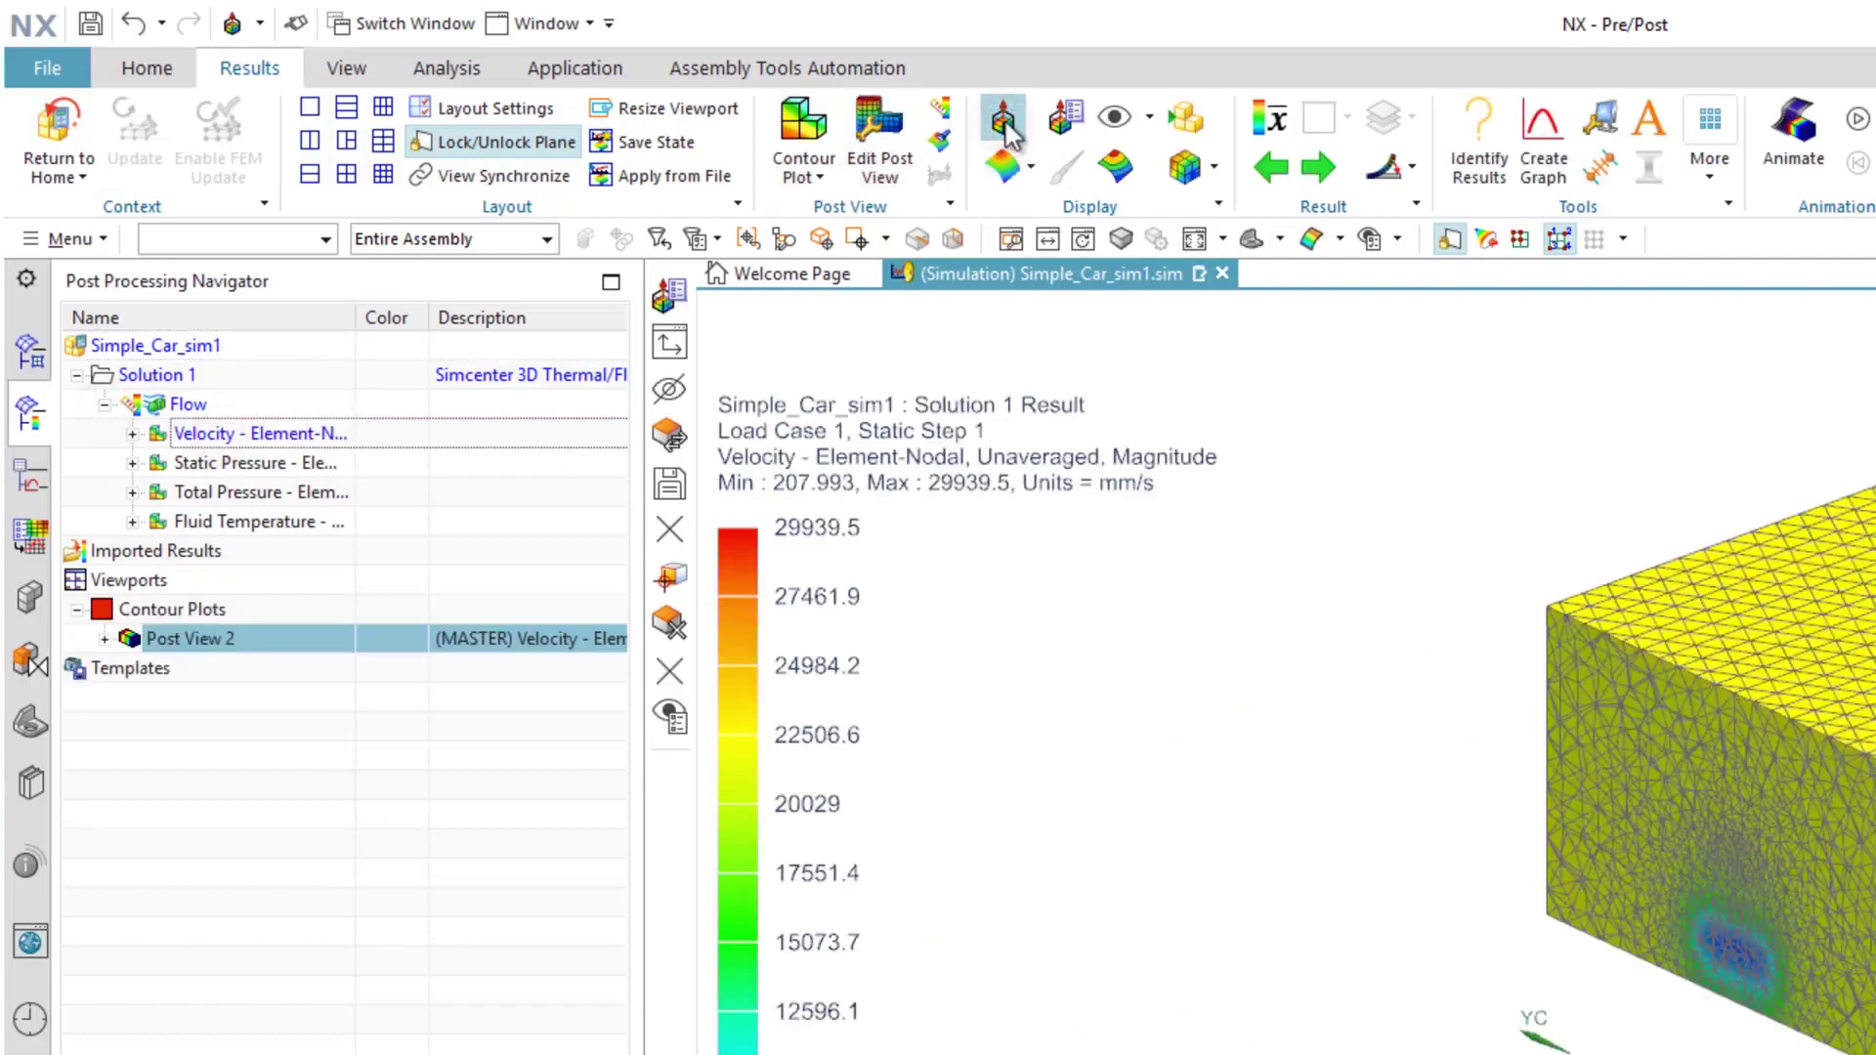
click(1066, 119)
click(856, 316)
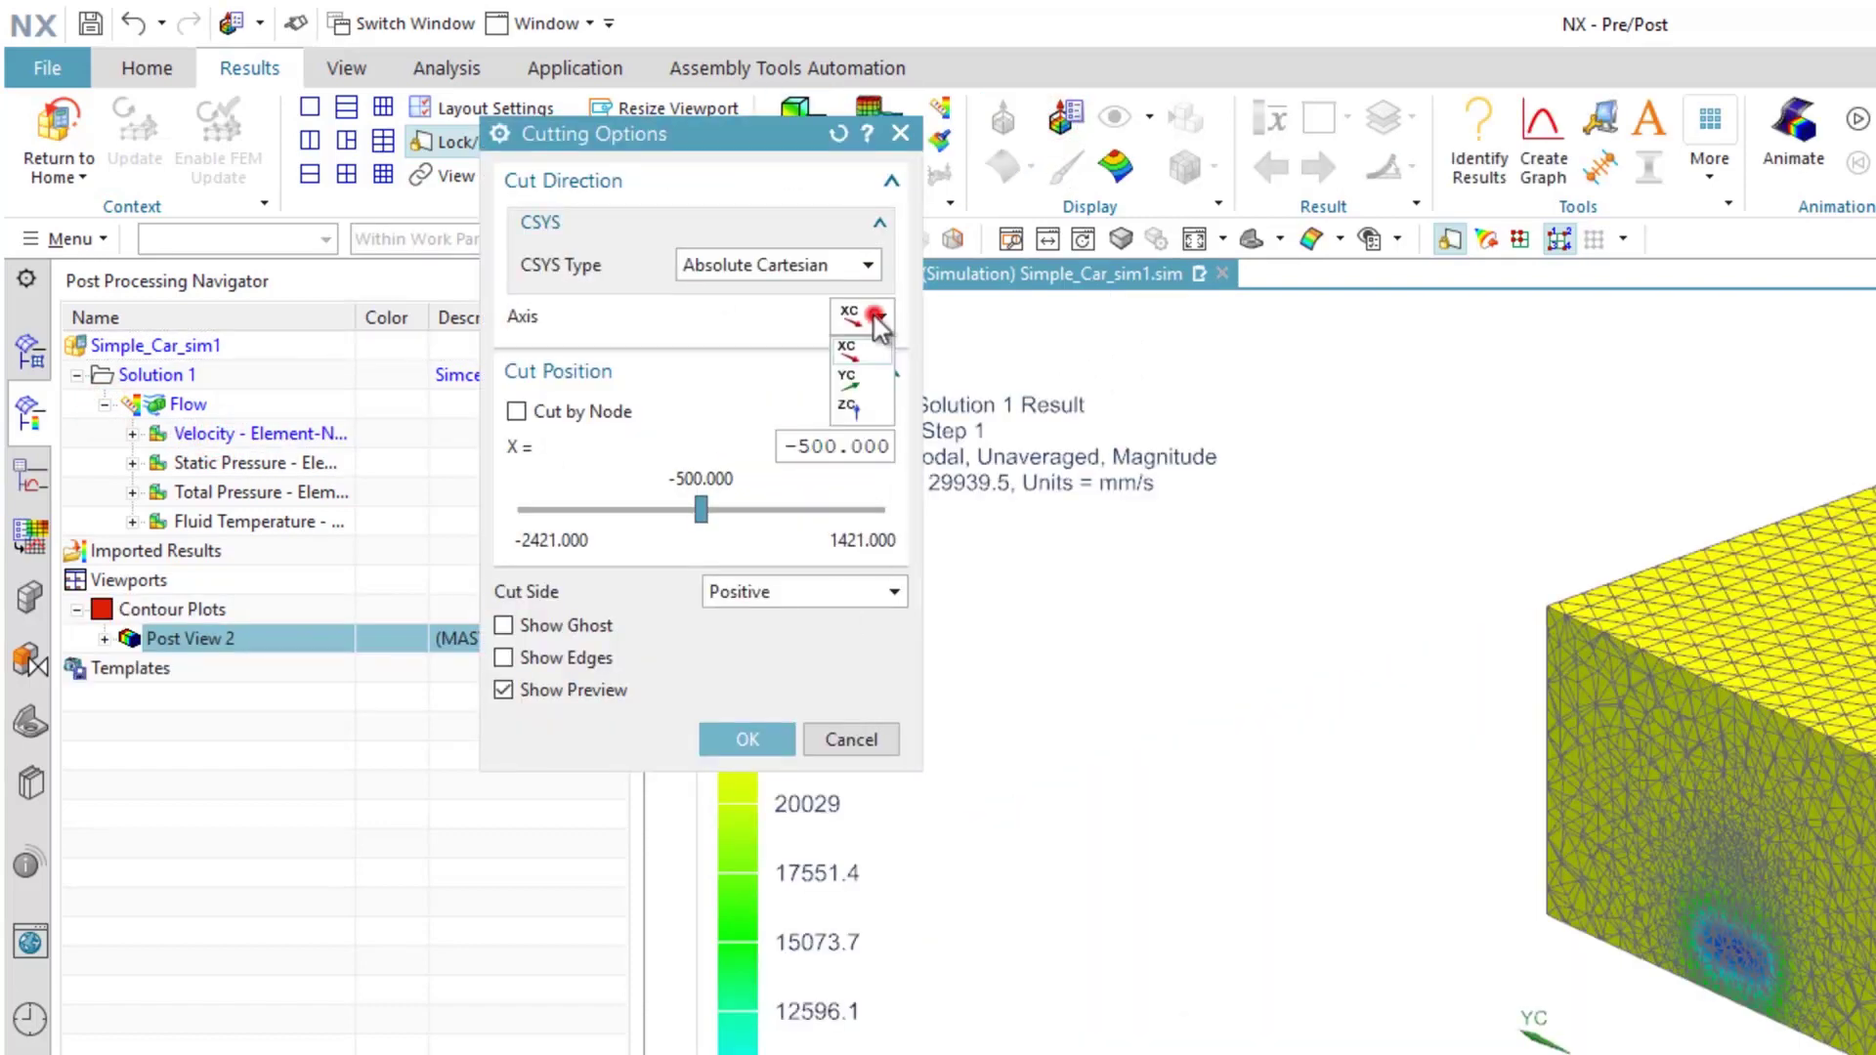
click(859, 378)
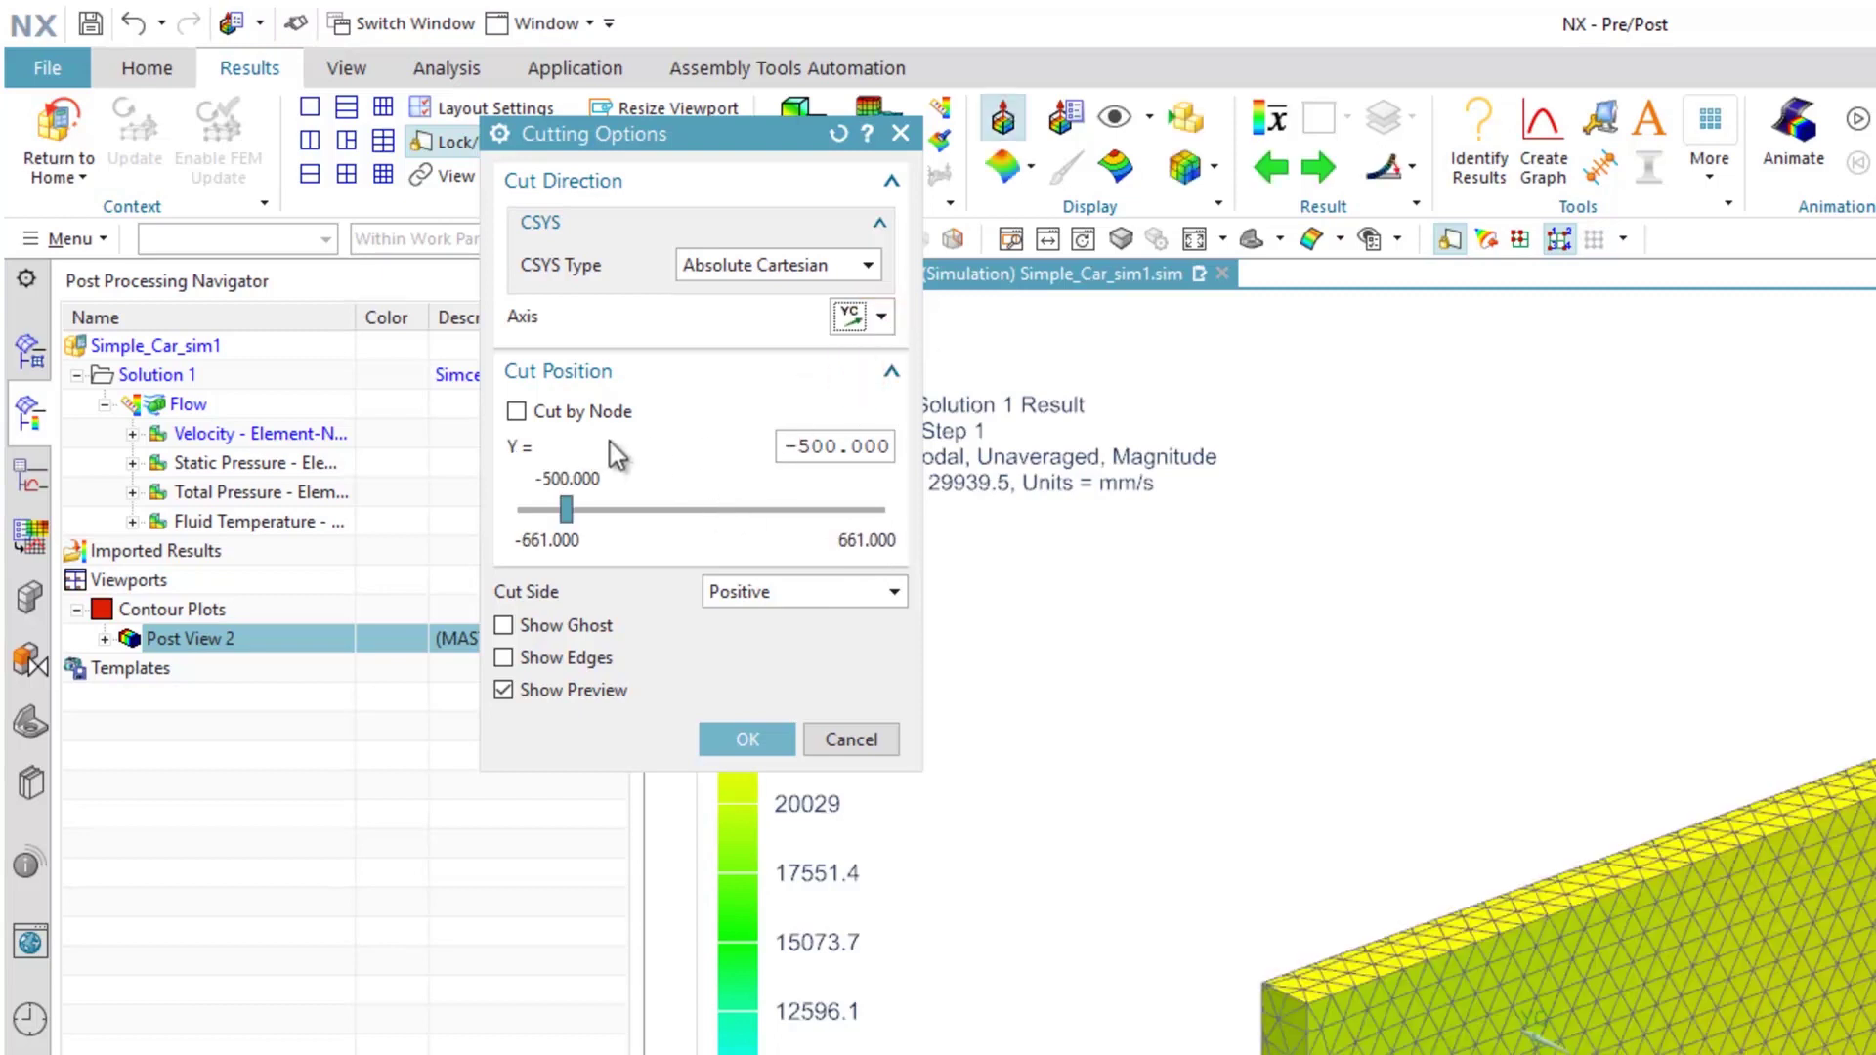
double_click(791, 446)
text(0)
key(Return)
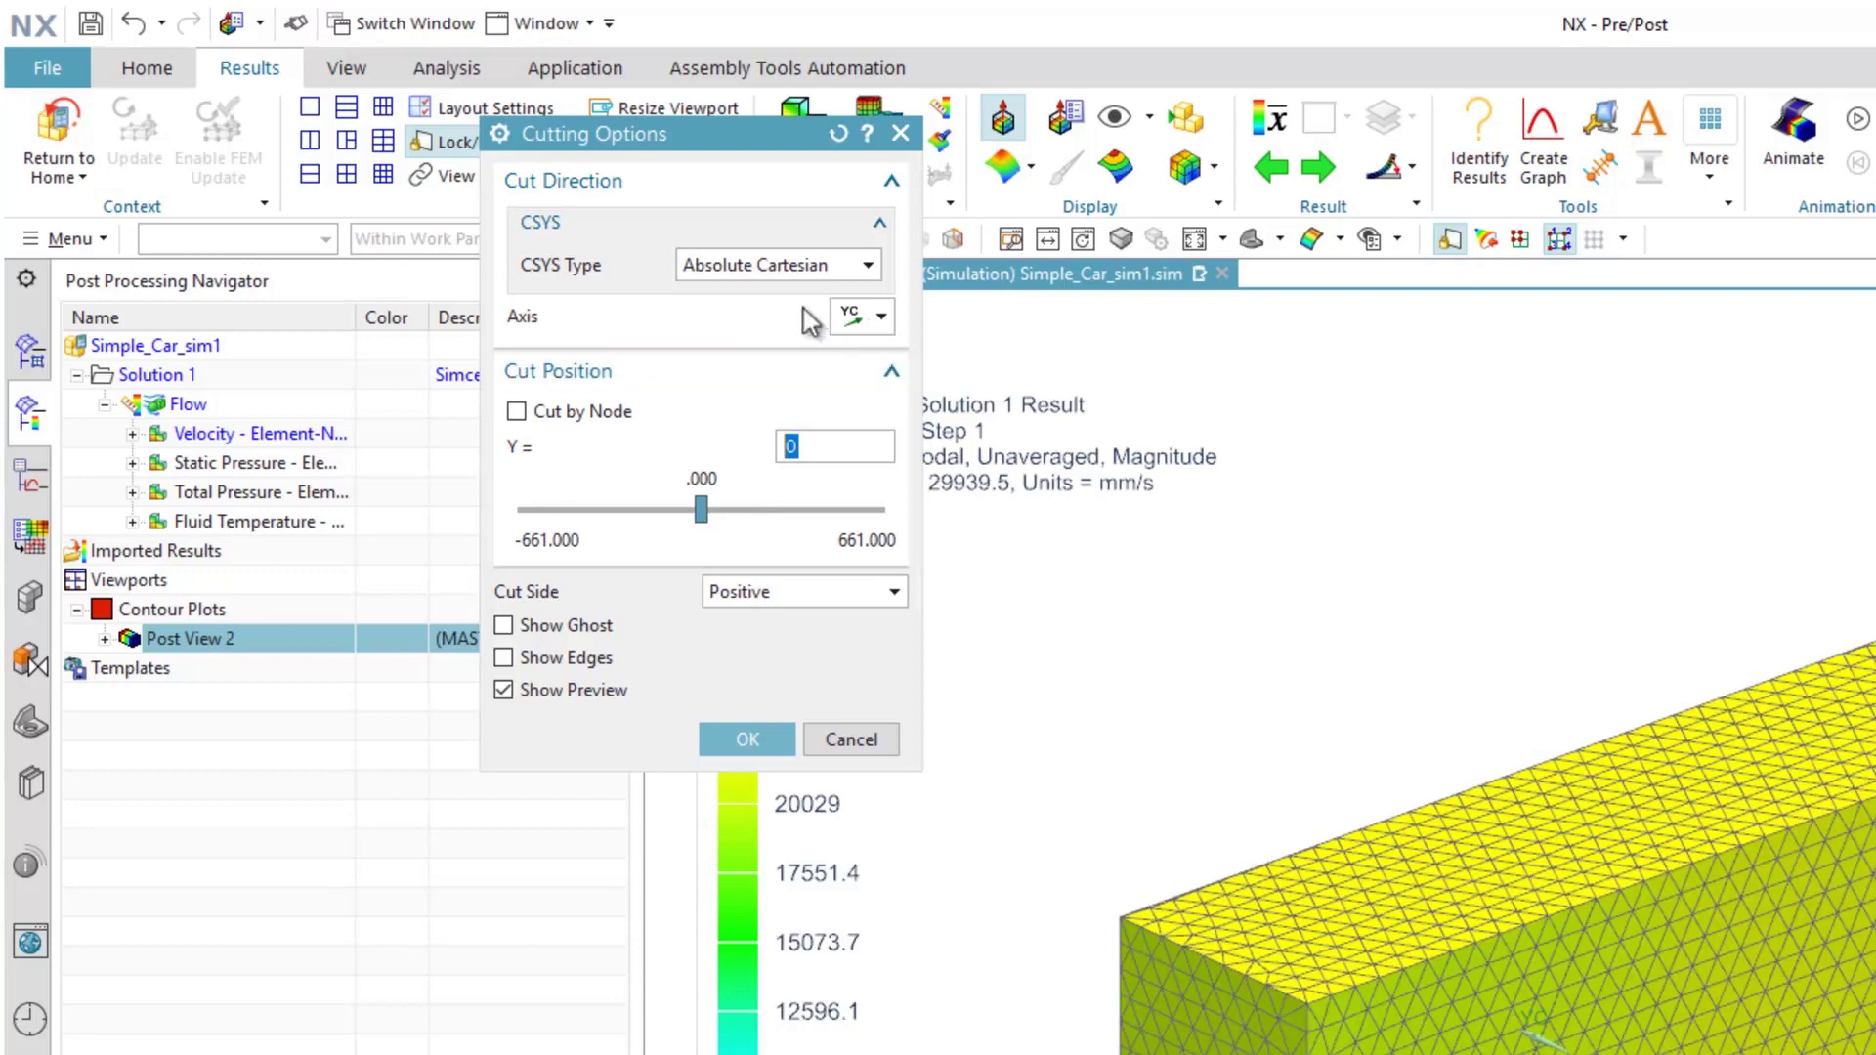
click(762, 593)
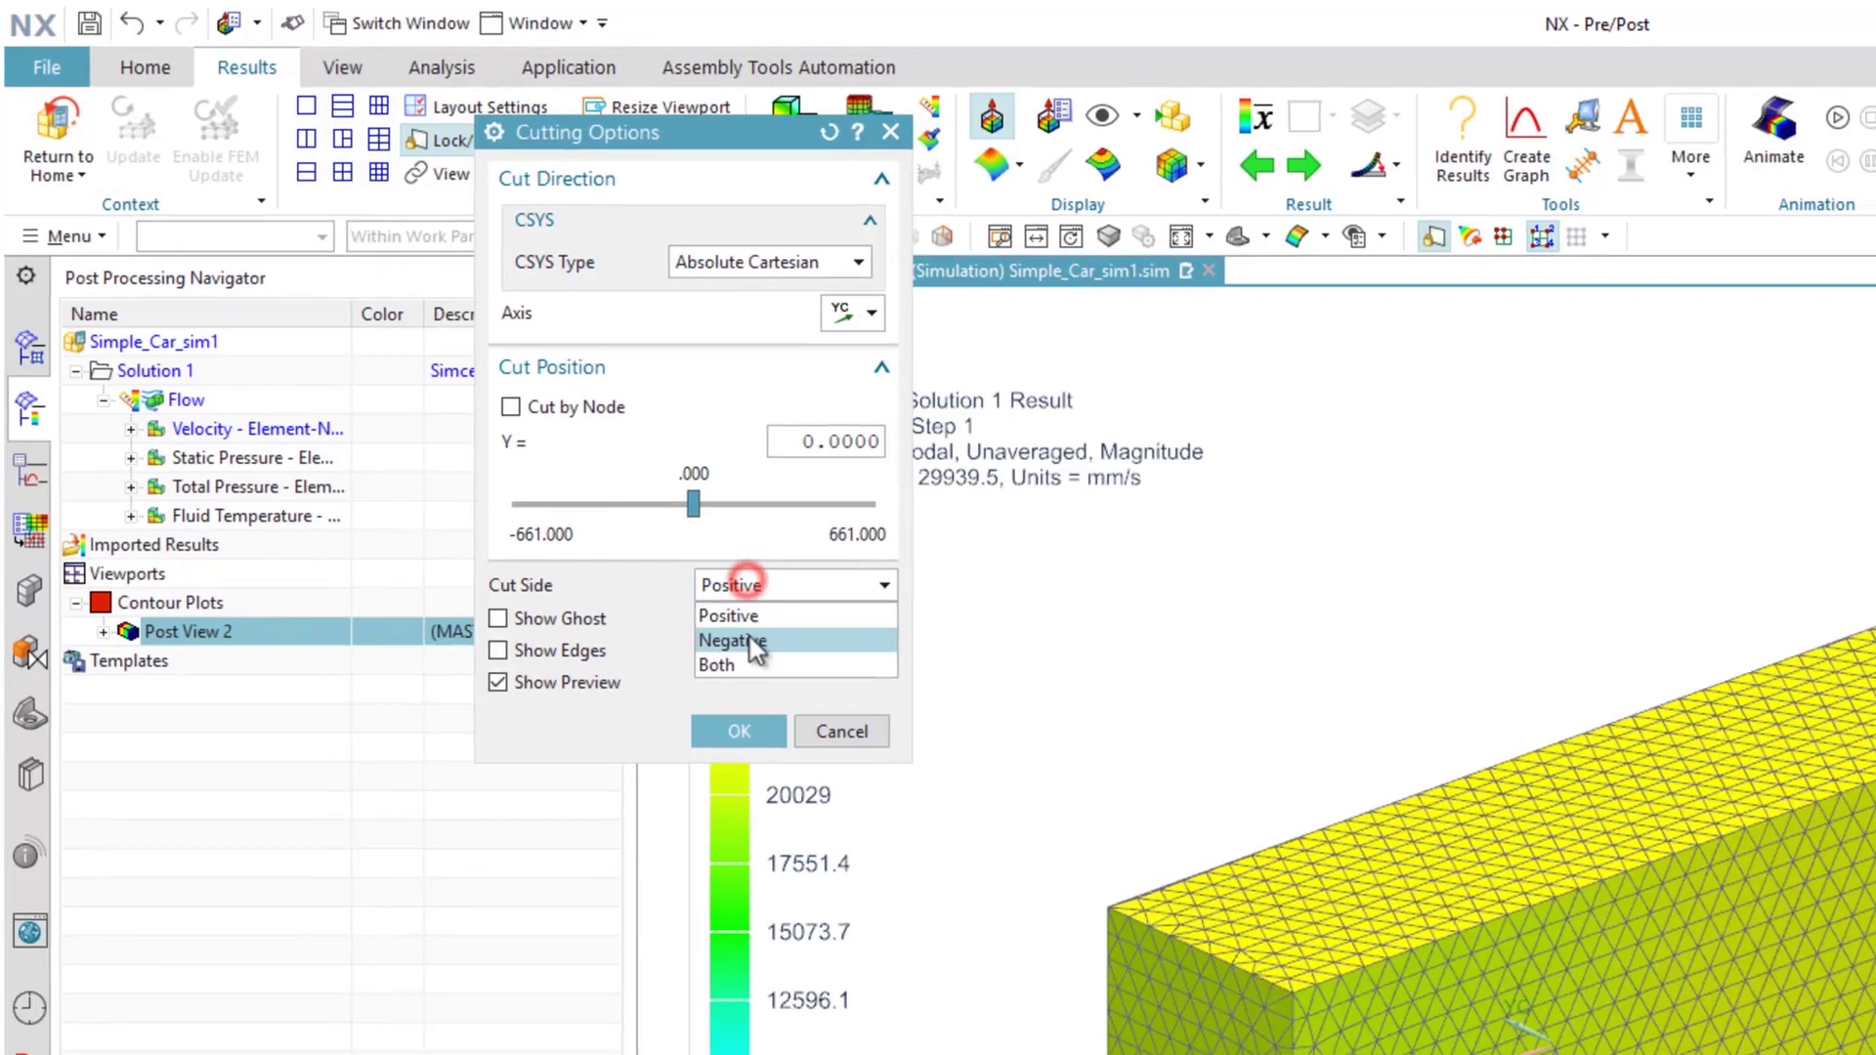
click(743, 642)
click(747, 740)
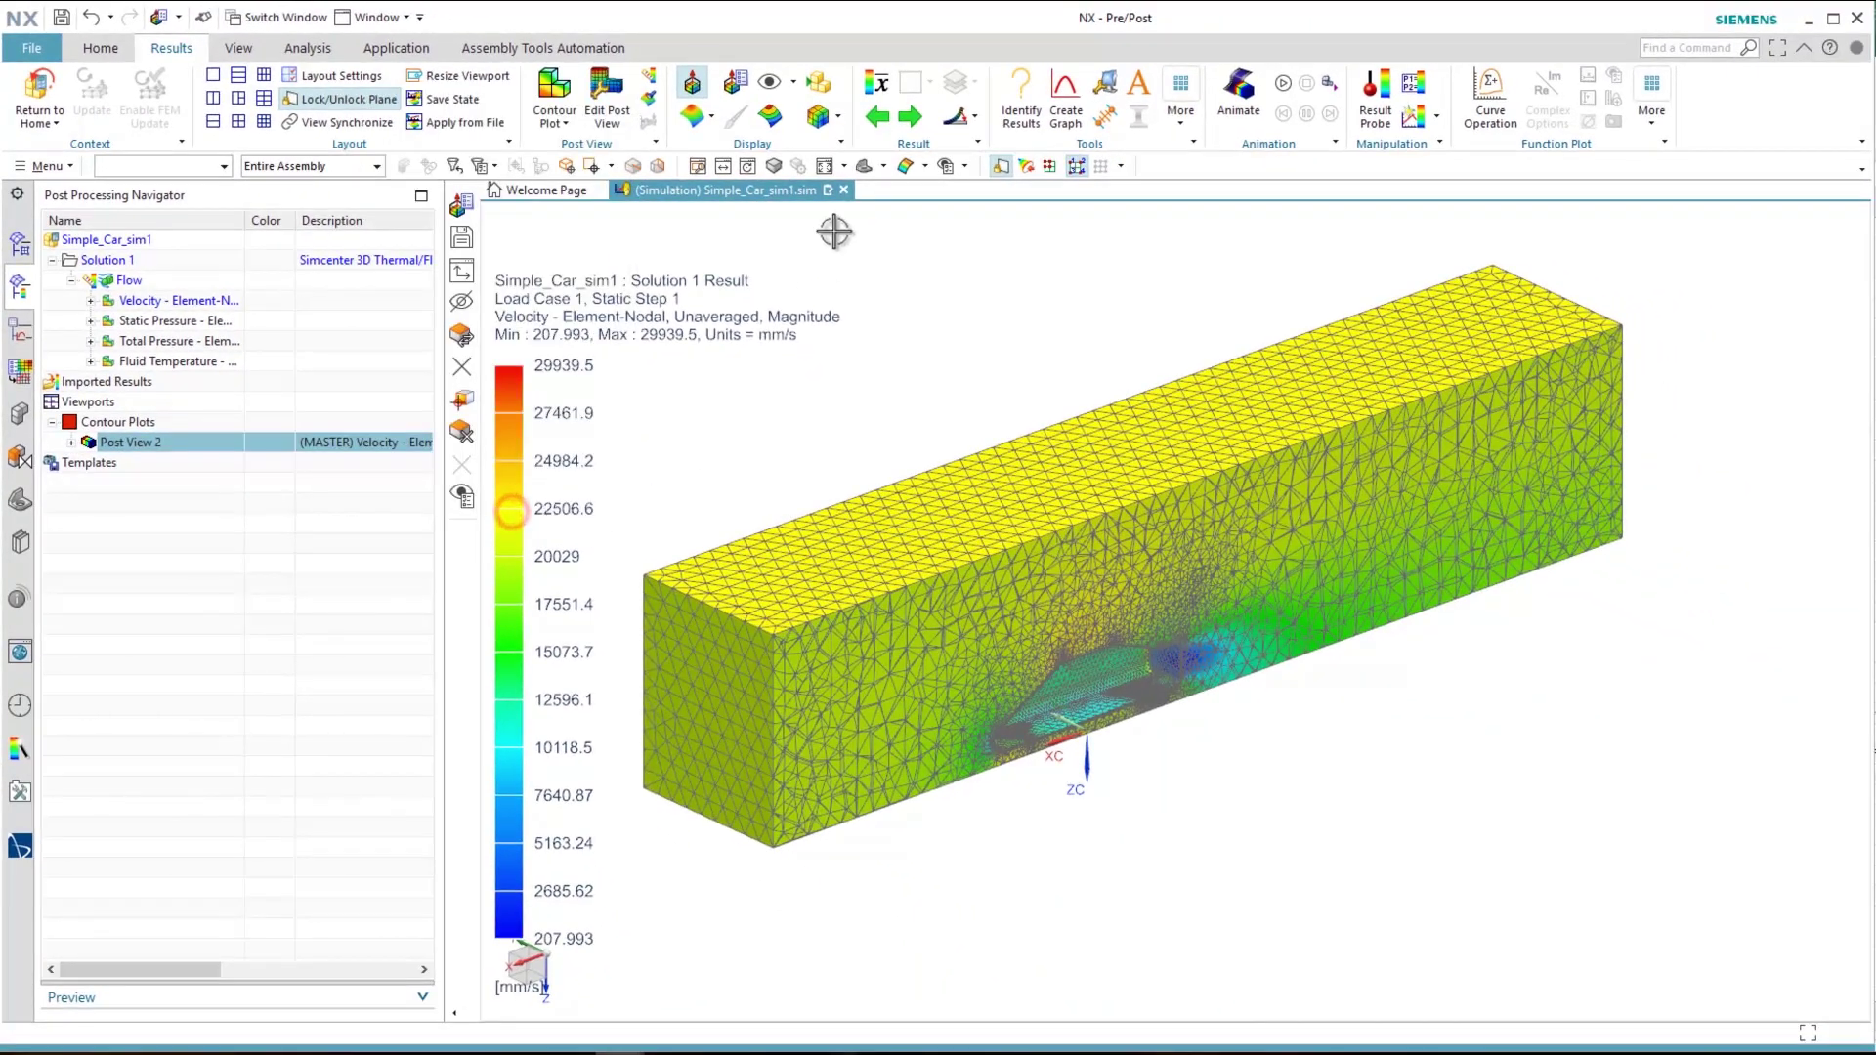
Display the velocity contour with smooth colour shading and hide the mesh element edges
click(711, 117)
click(710, 156)
click(826, 118)
click(846, 221)
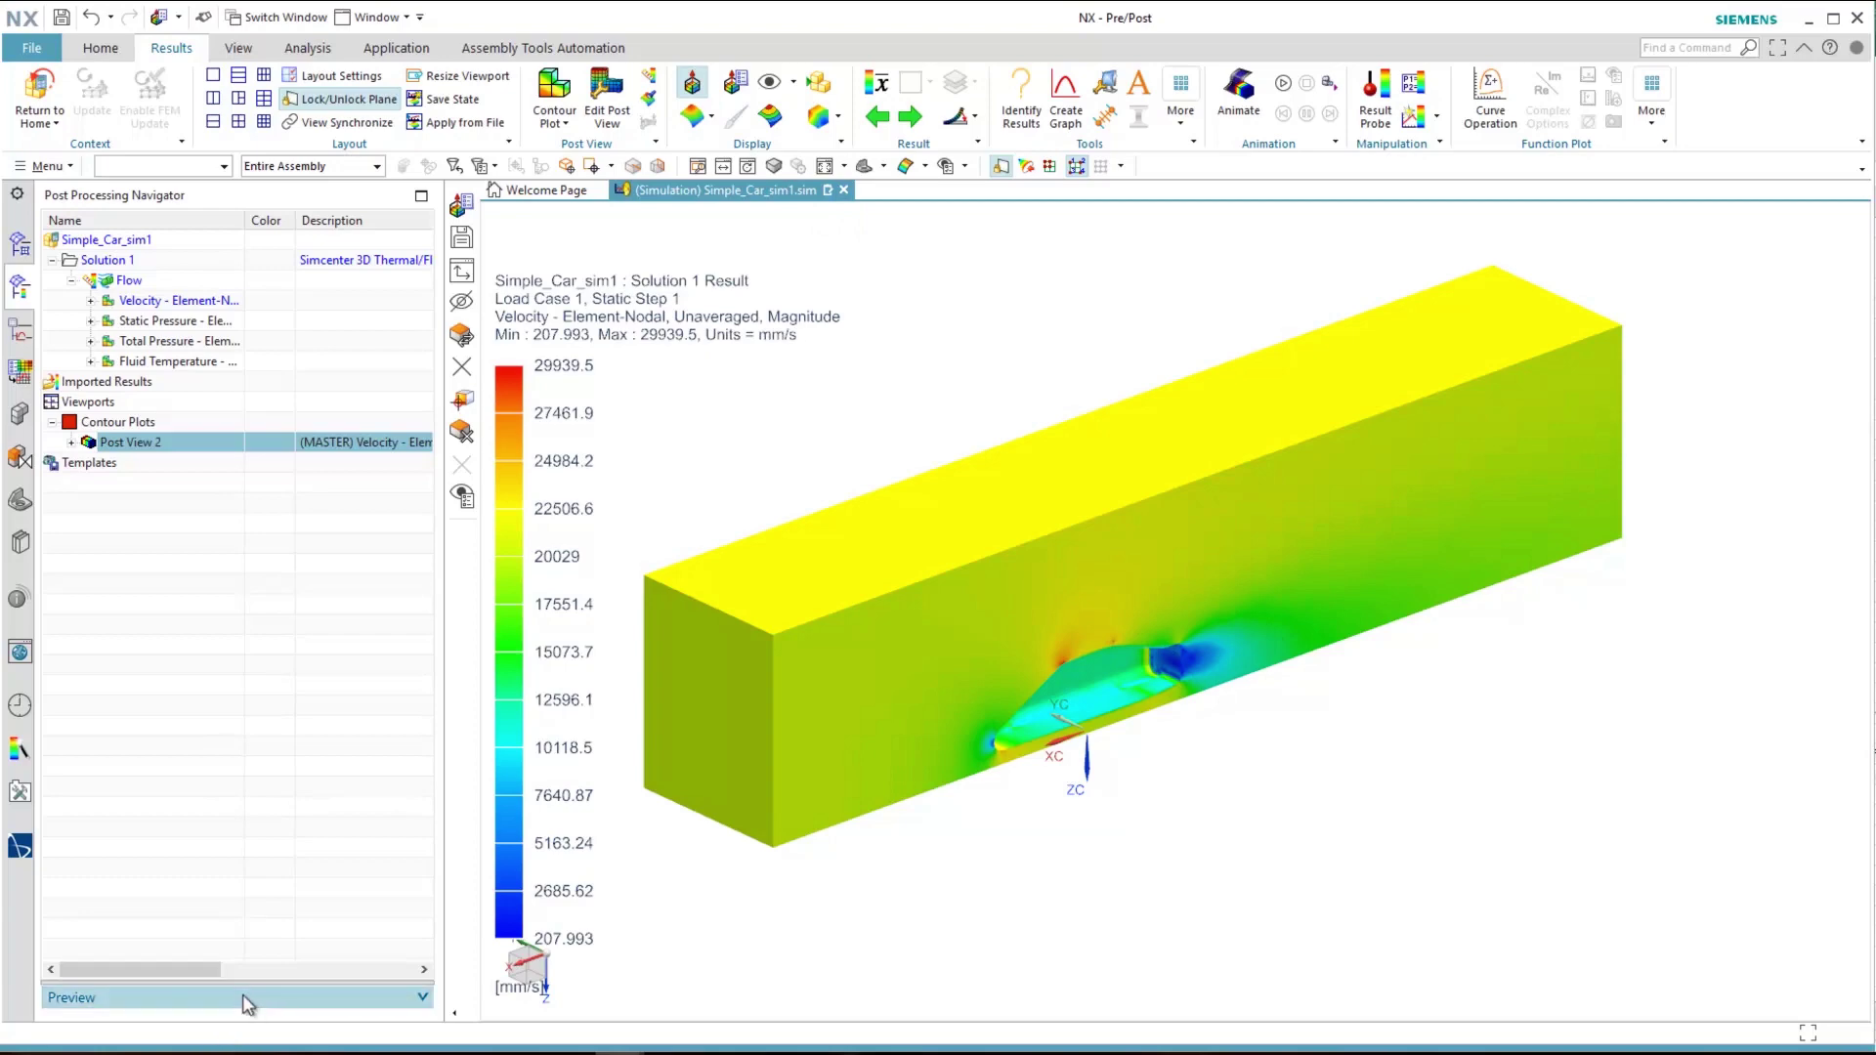
Switch to File Explorer, open GroupReport.csv and Simple_Car_sim1-Solution_1.GroupReport.htm from the 01_Model folder, and examine the HTML report's Lift Drag table across its columns
key(alt+Tab)
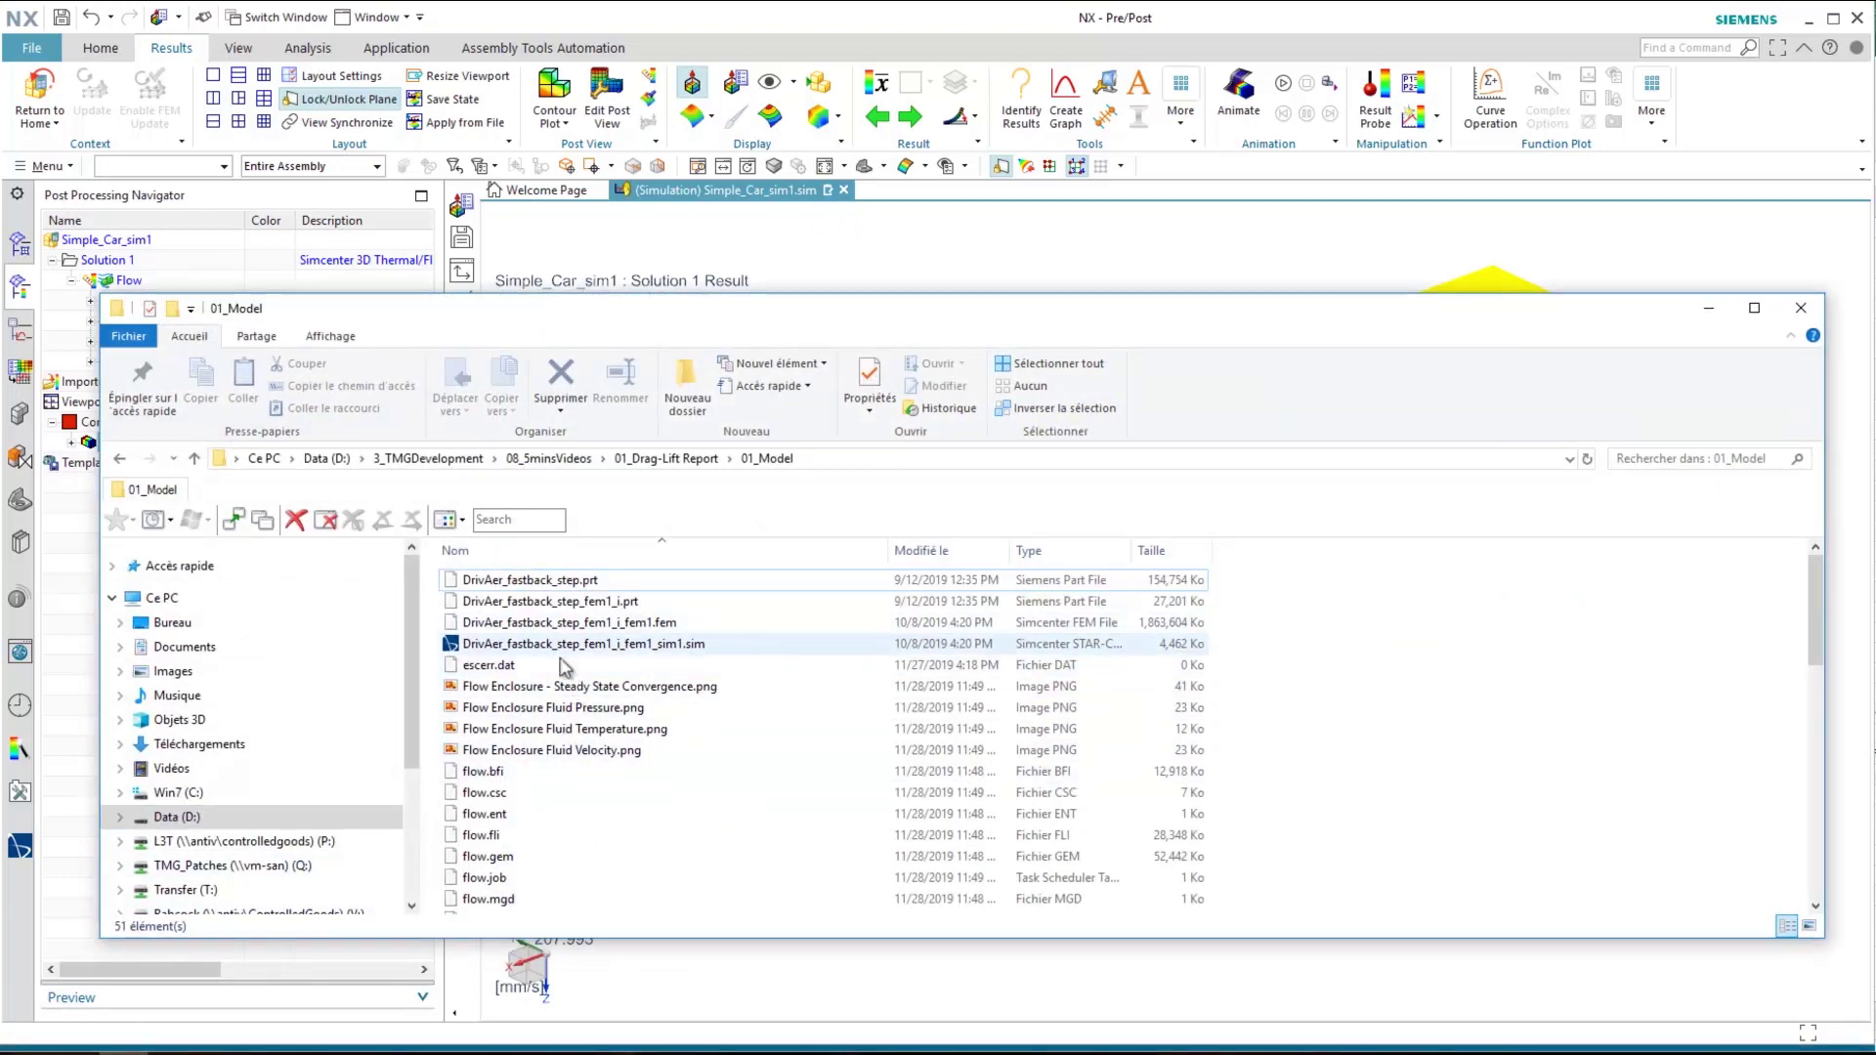
scroll(528, 767, down, 9)
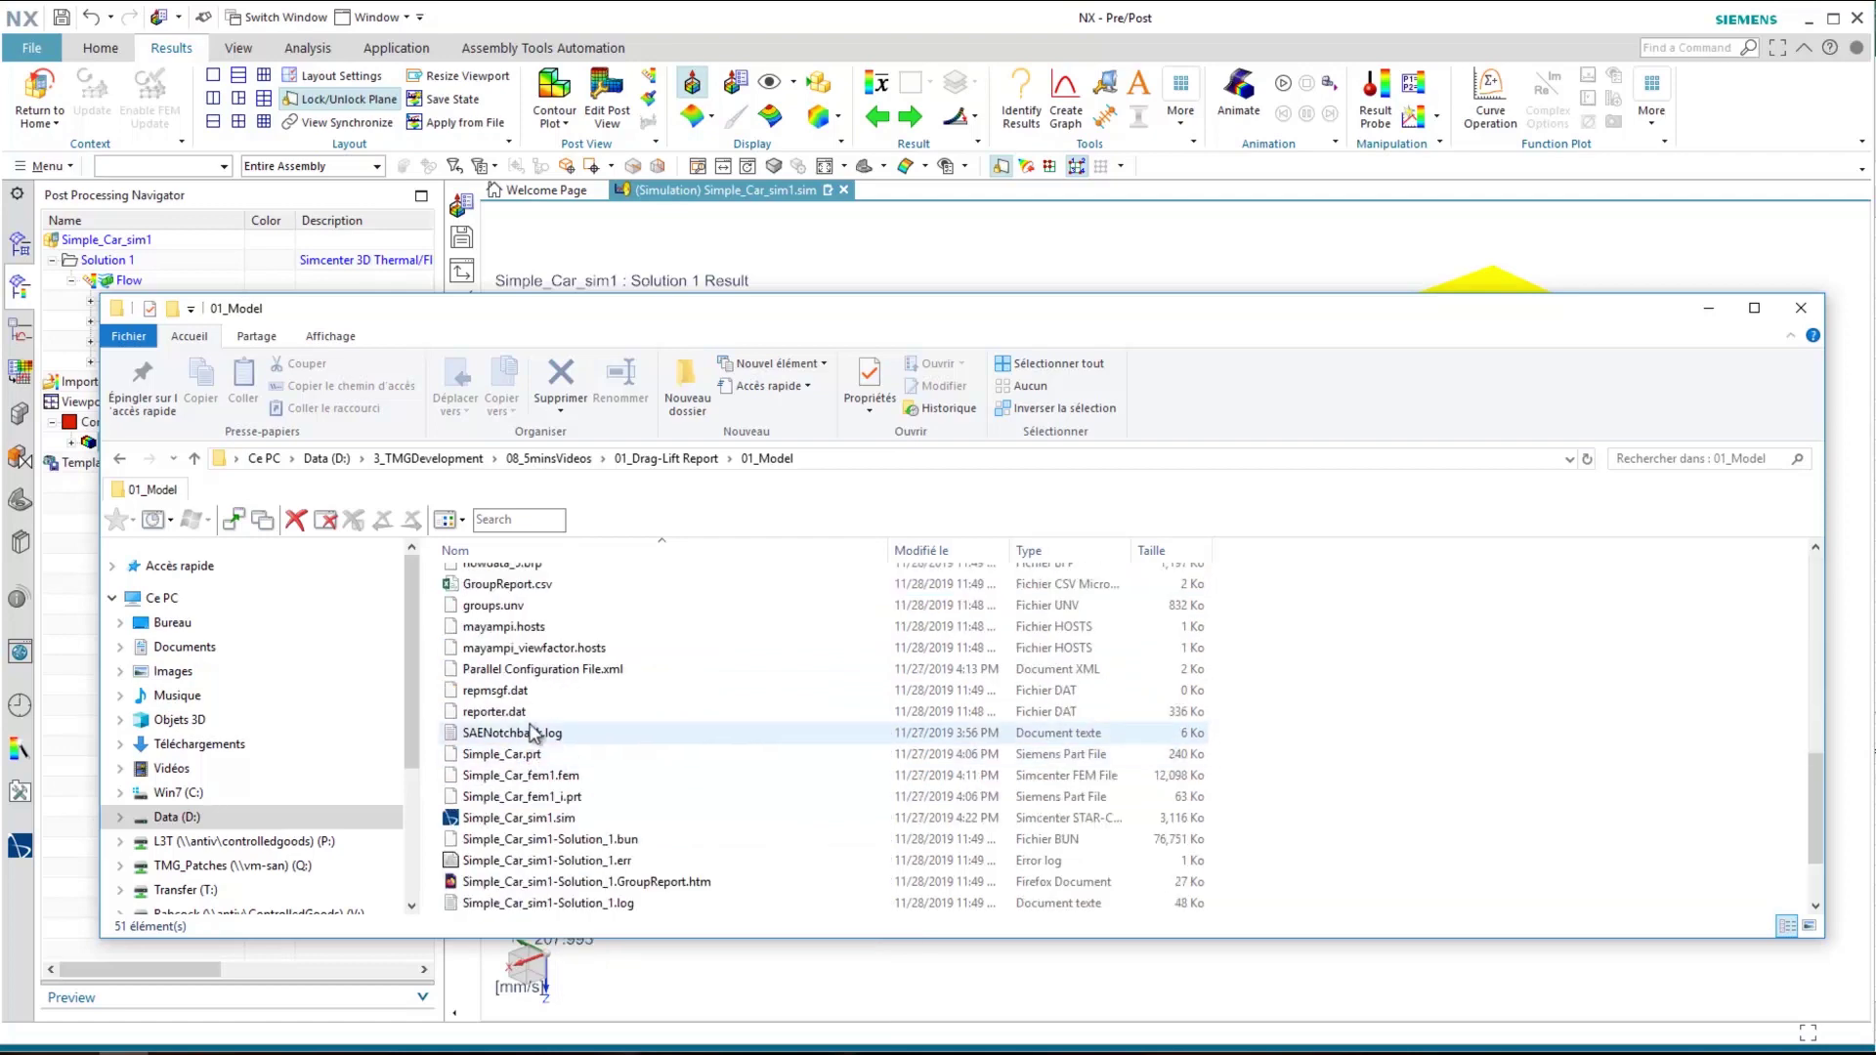
double_click(507, 584)
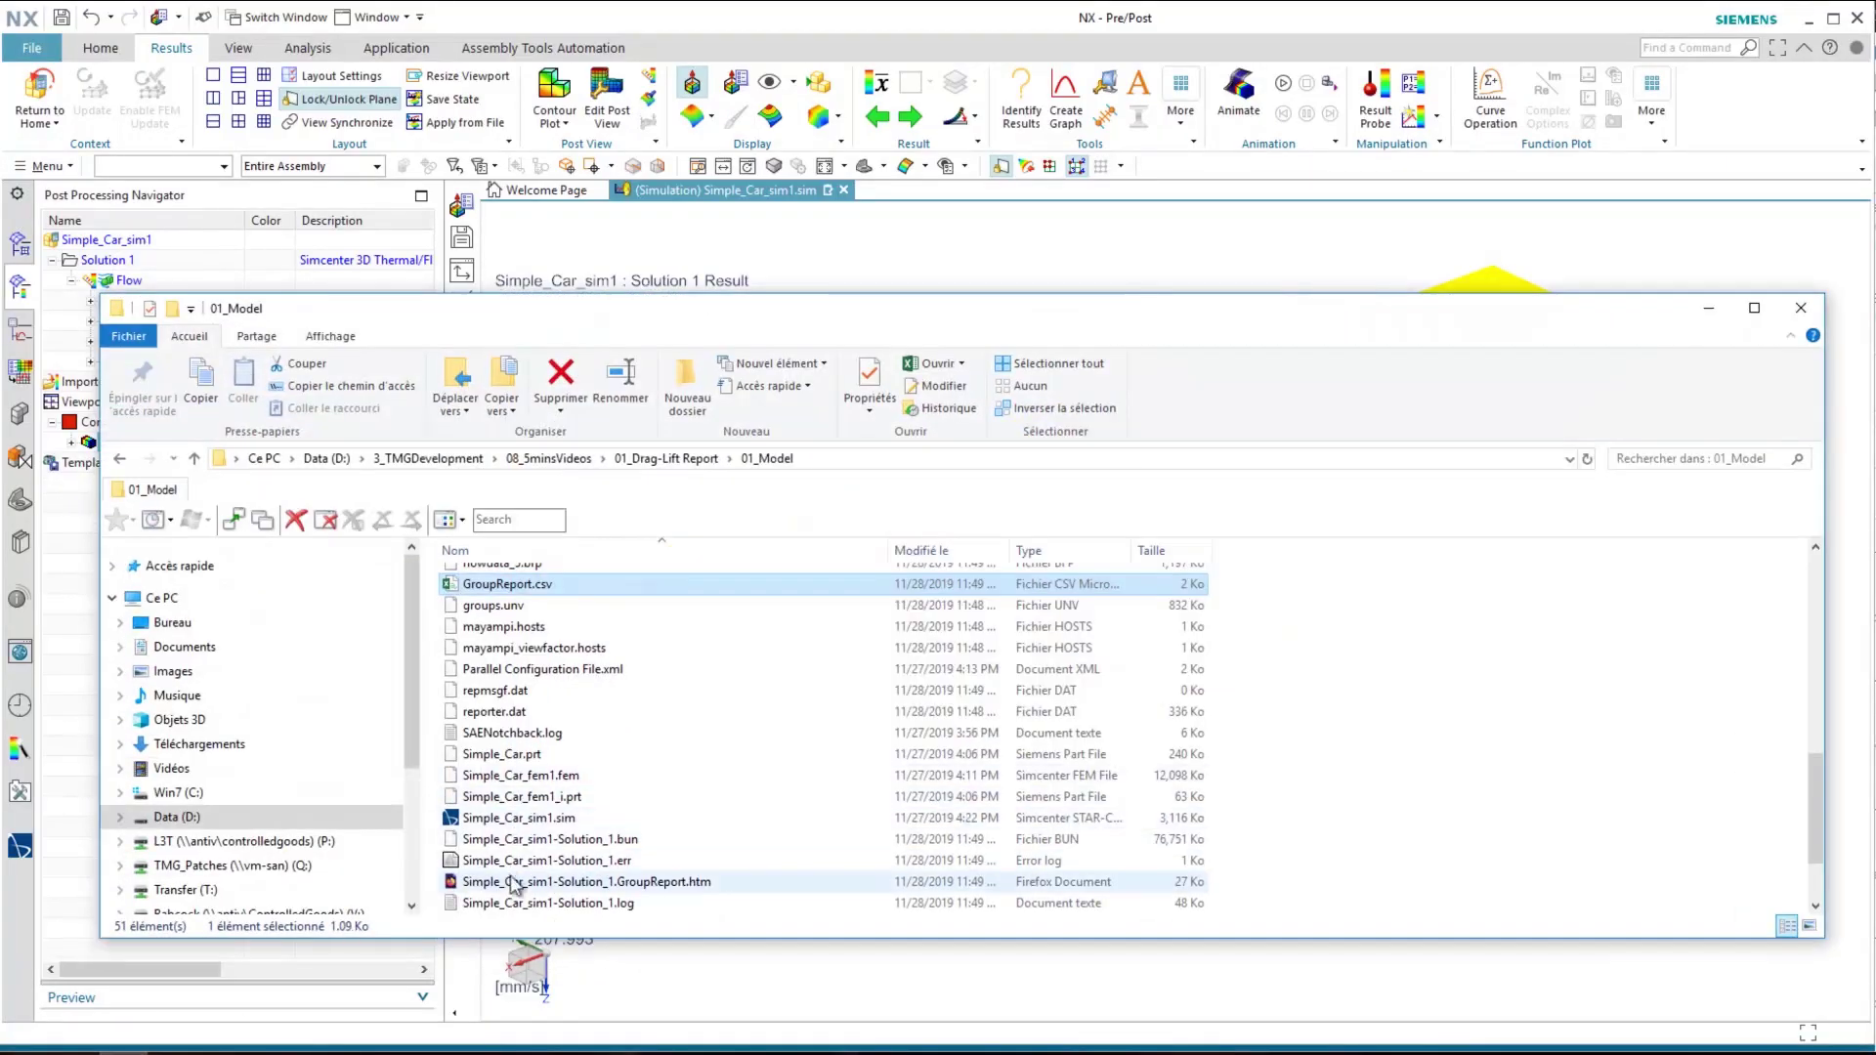
double_click(518, 882)
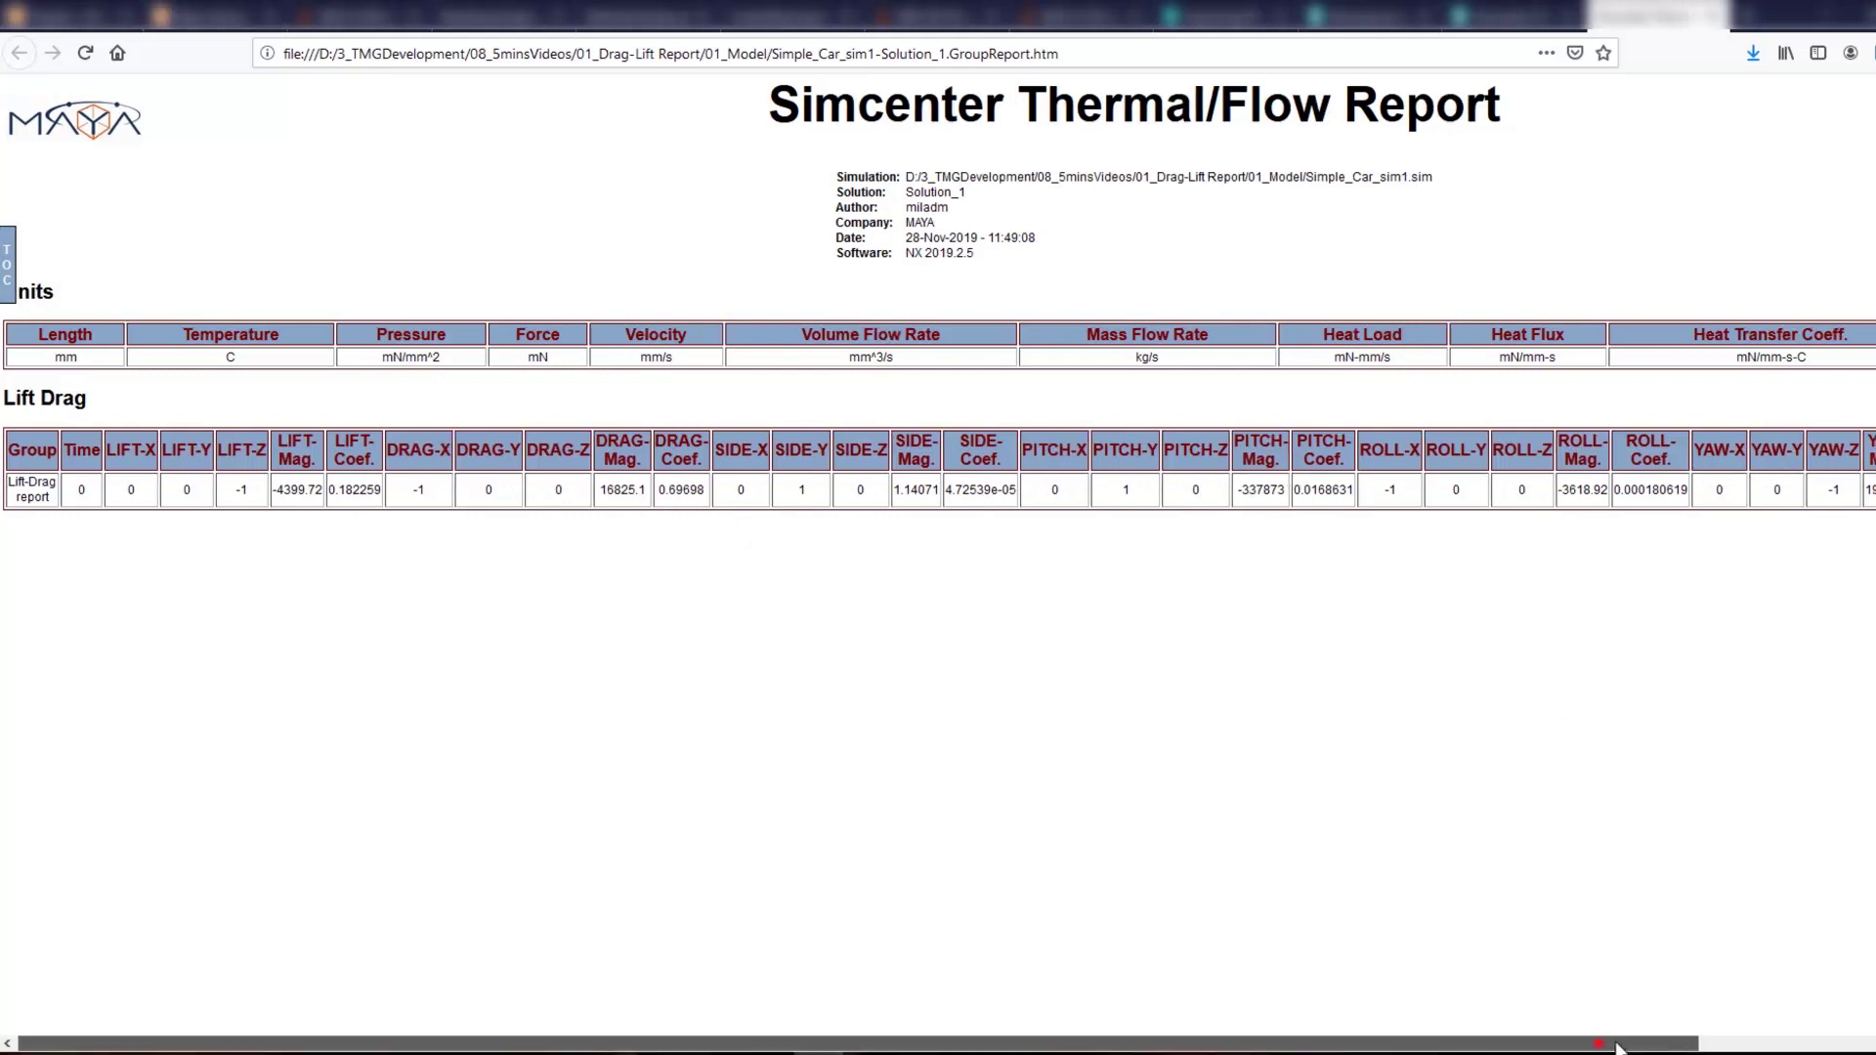
drag(1595, 1044, 1826, 1043)
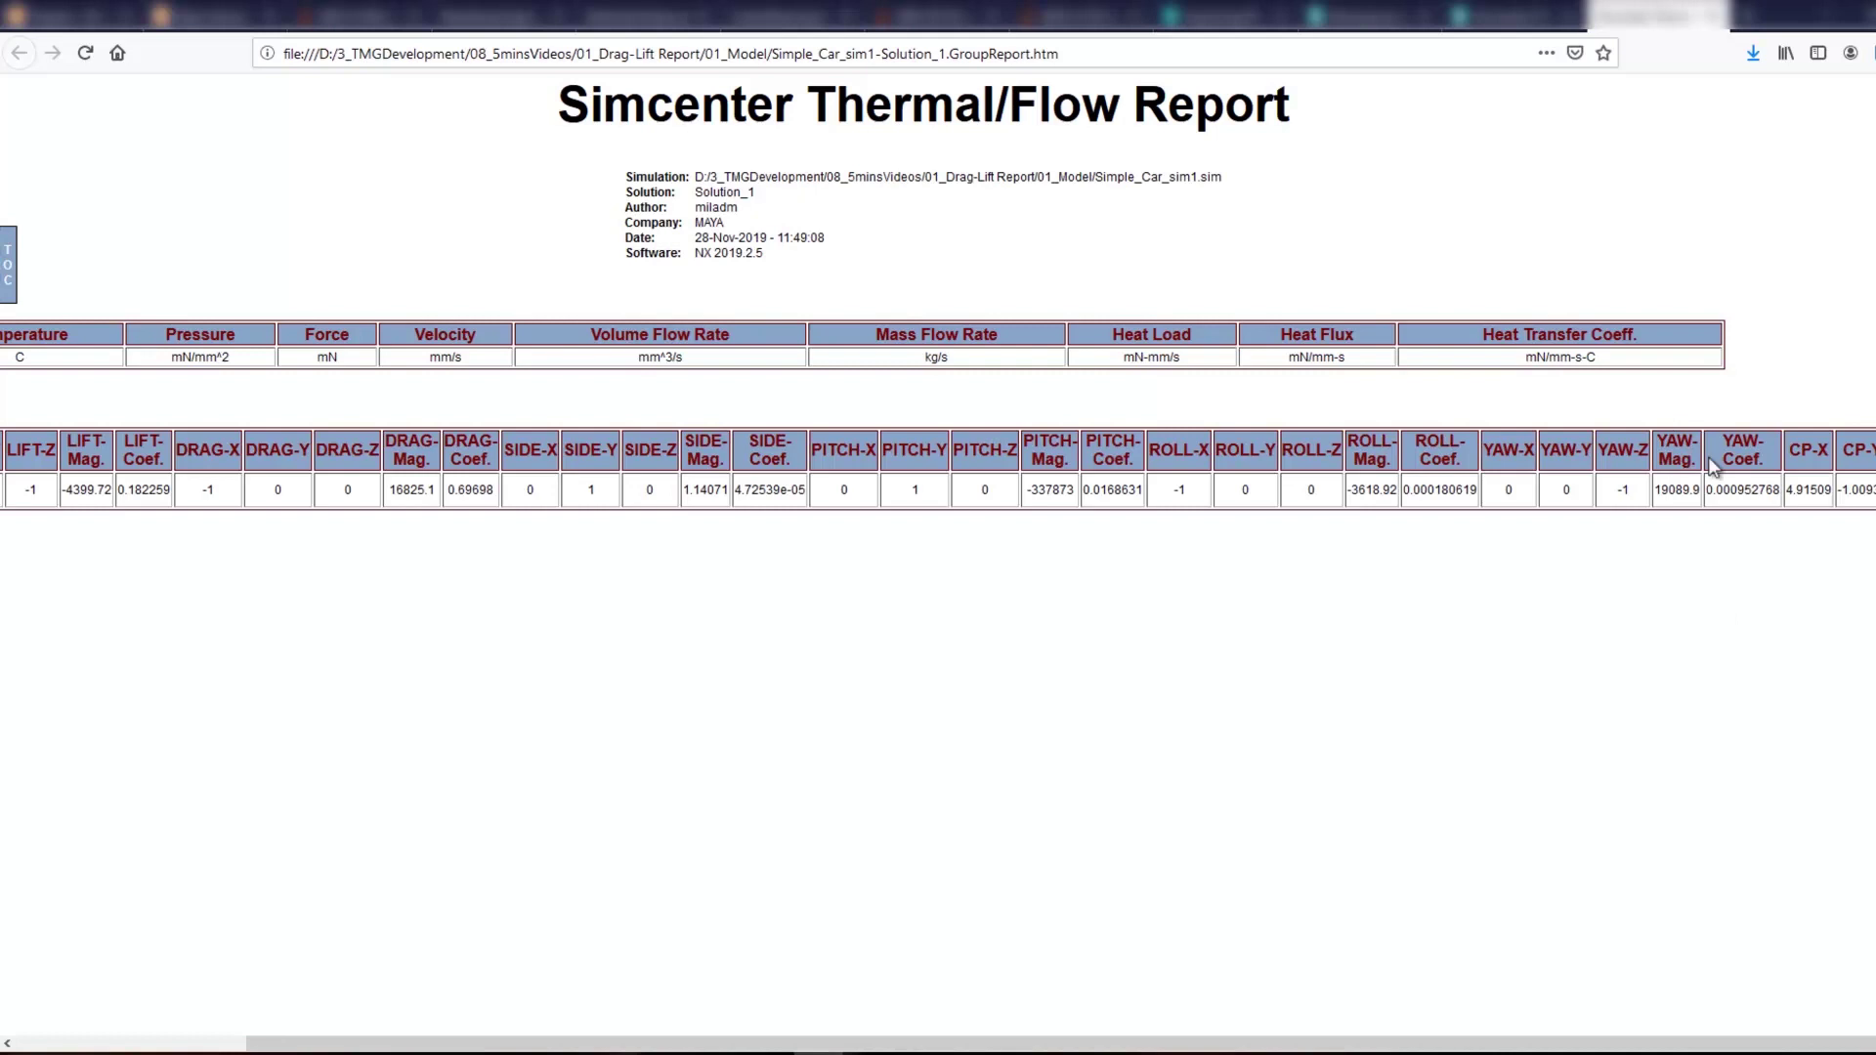